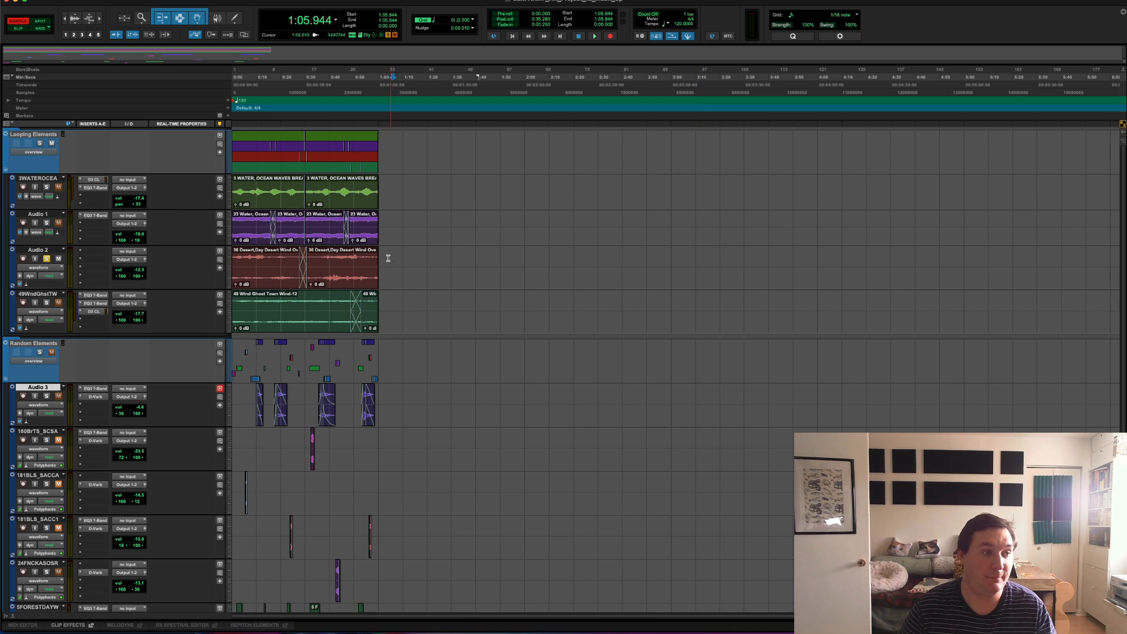
Step: Turn off solo on the Audio 2 track and switch the edit mode to Slip
left_click(381, 265)
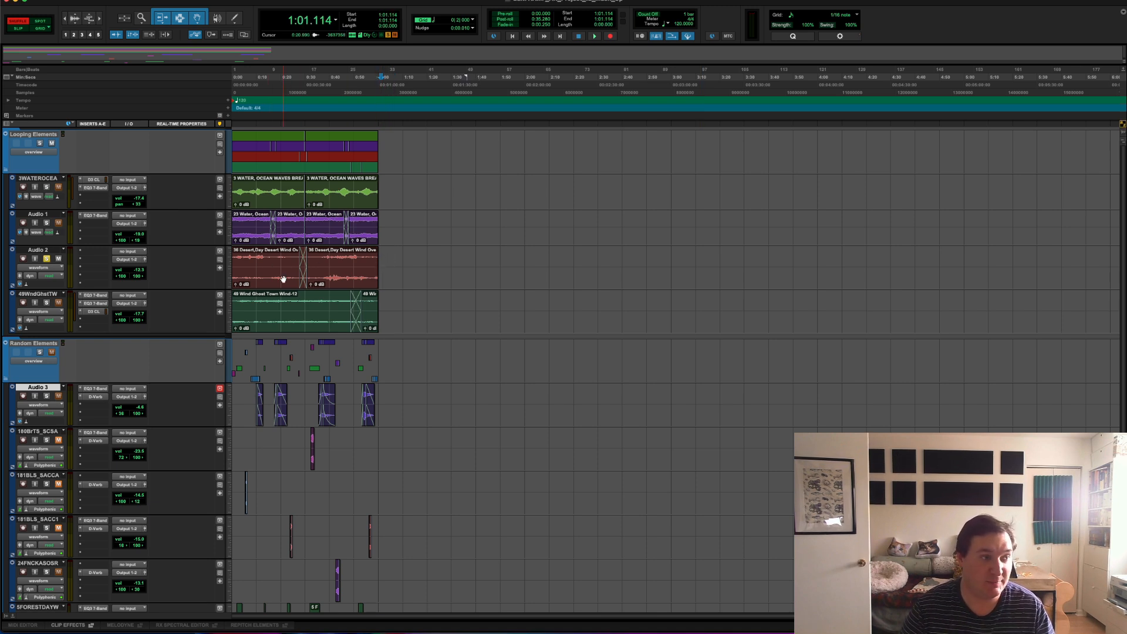
left_click(48, 258)
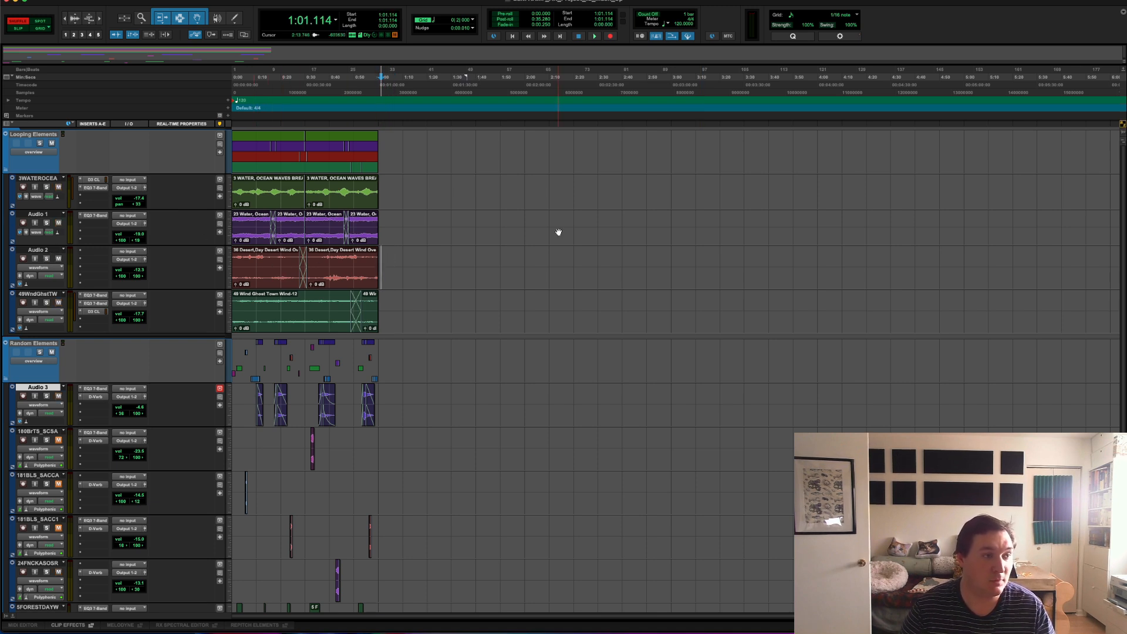
scroll(376, 295, "down", 5)
scroll(377, 295, "up", 5)
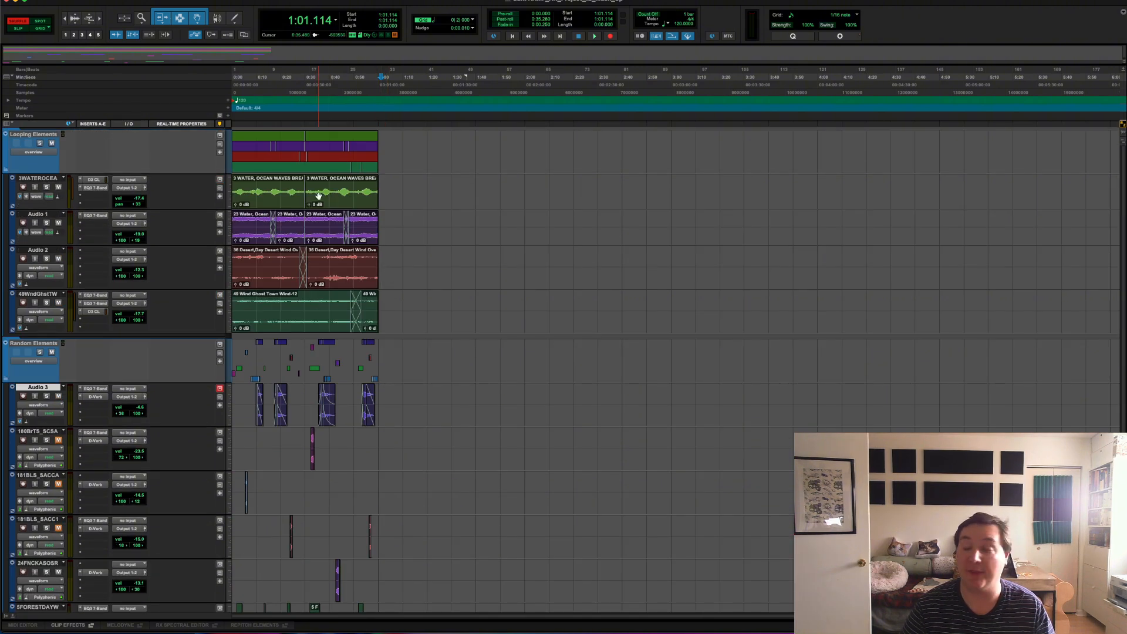
key("F2")
Step: Save the session under the new name AAMP_AK_Project_1c_Asset_Prep in the existing AAMP_AK_Project_1b_Mach_Up folder
left_click(62, 0)
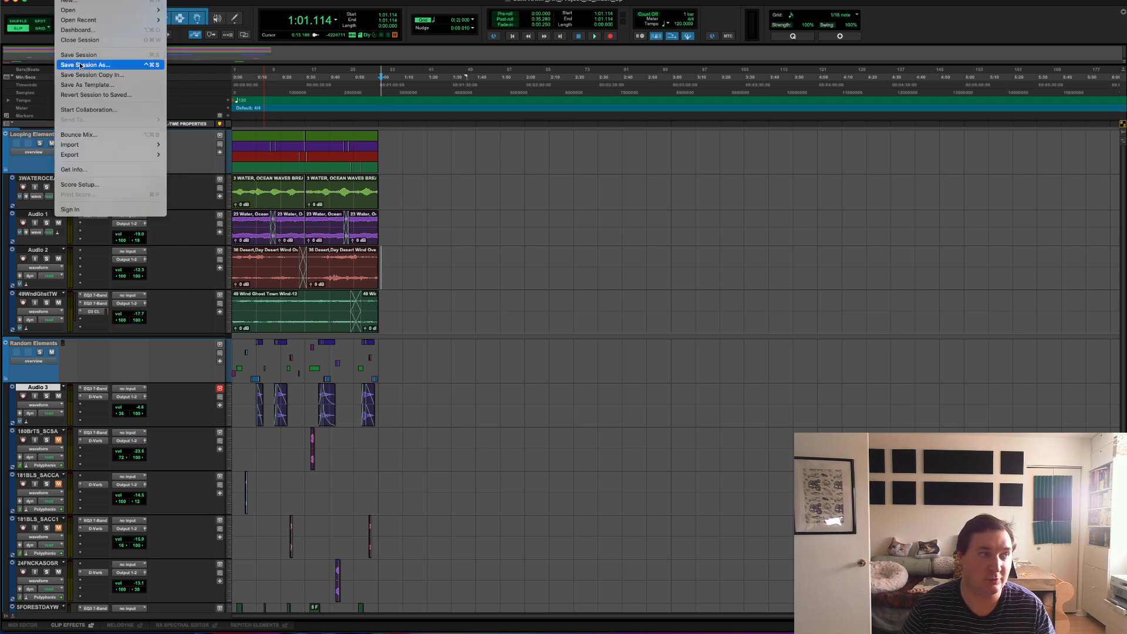
left_click(77, 65)
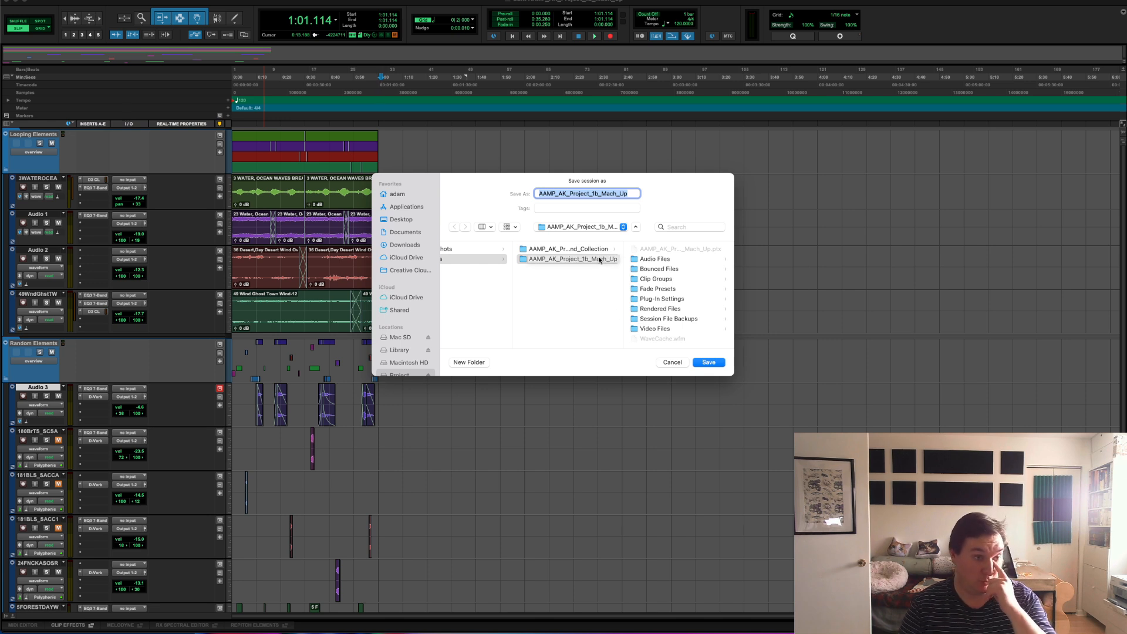
left_click(594, 193)
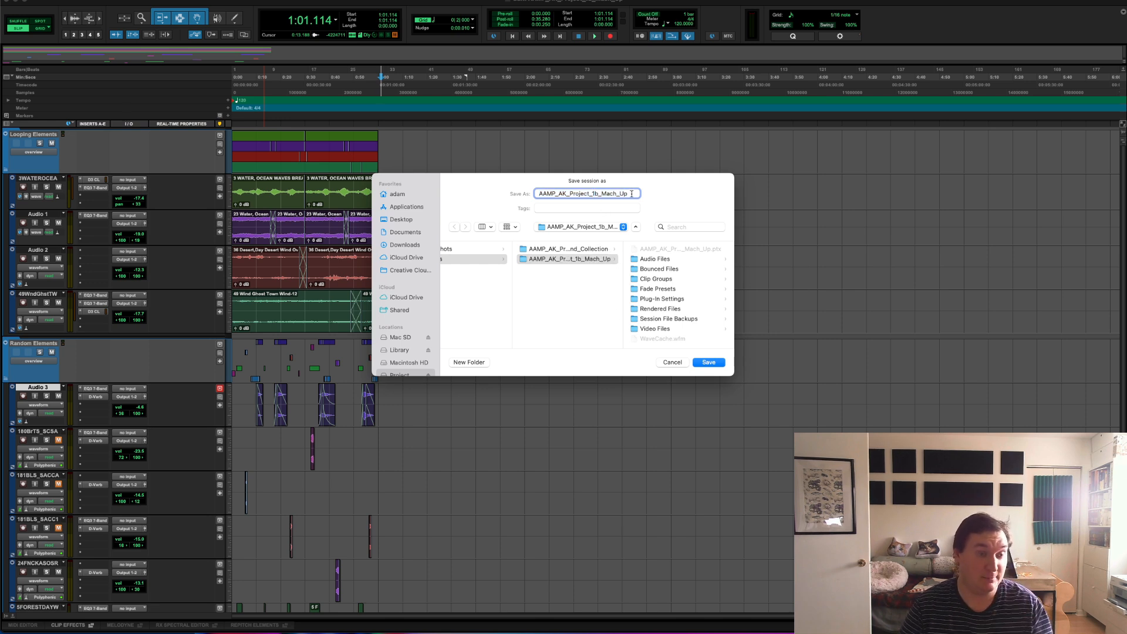
left_click_drag(595, 193, 631, 194)
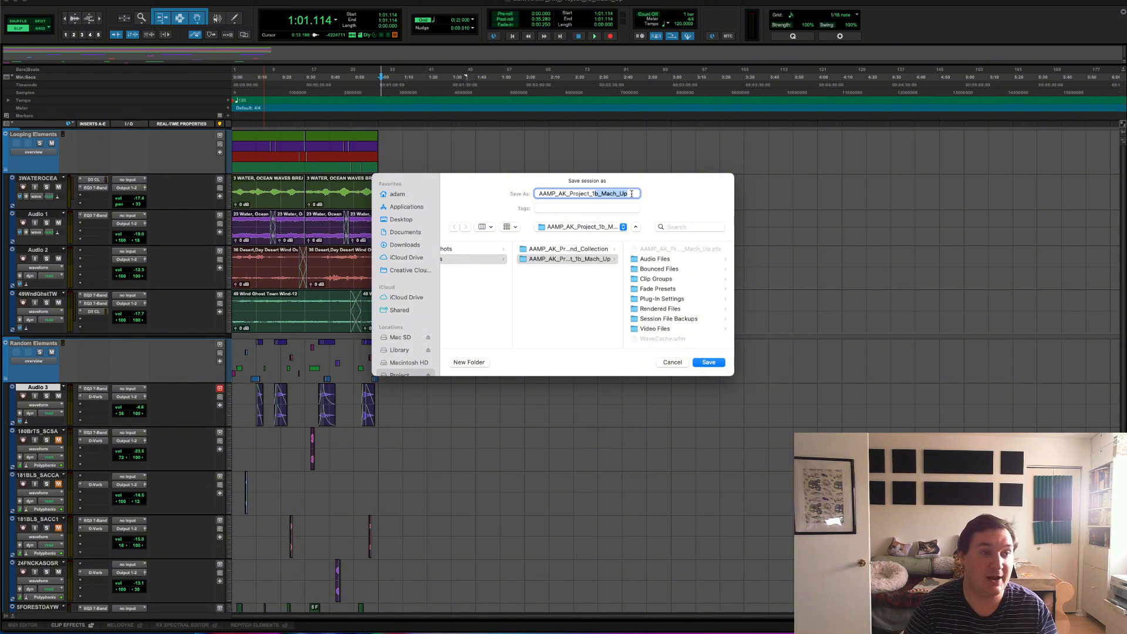
key("BackSpace")
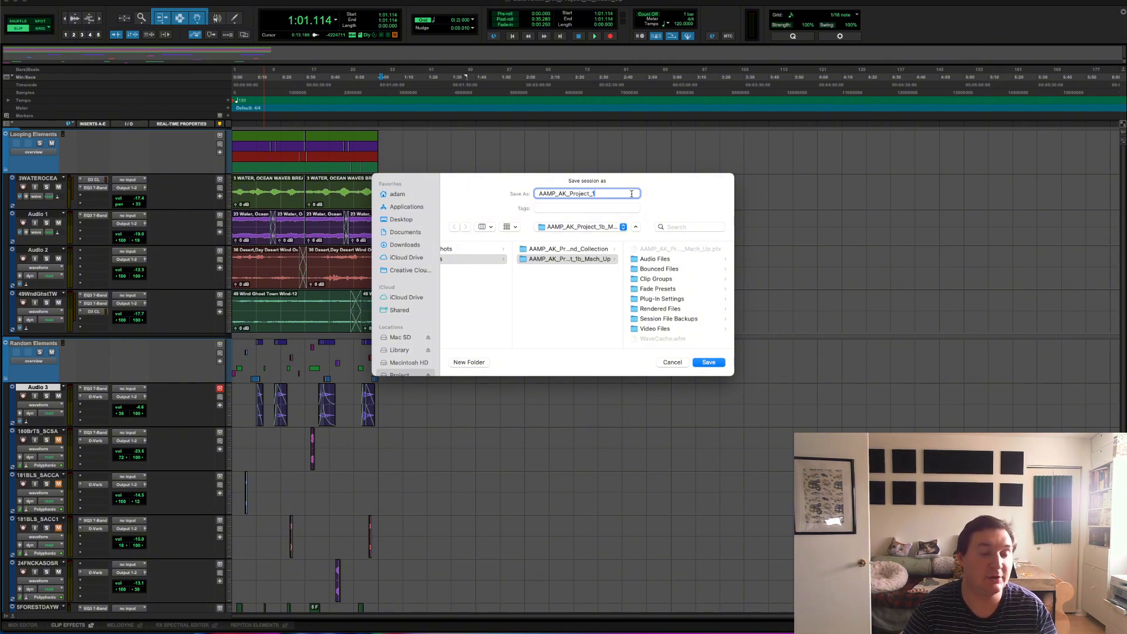
key("Left")
key("Left")
key("Left")
key("Left")
key("Left")
key("Left")
key("Left")
key("Left")
key("Left")
key("Right")
key("Right")
key("Right")
key("Right")
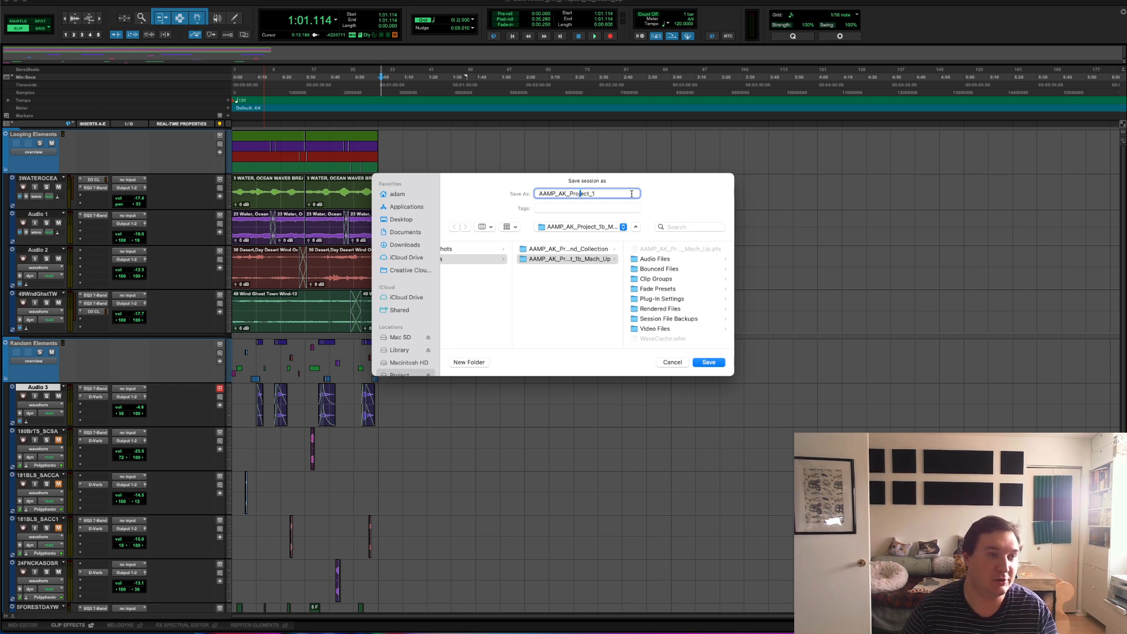
key("Right")
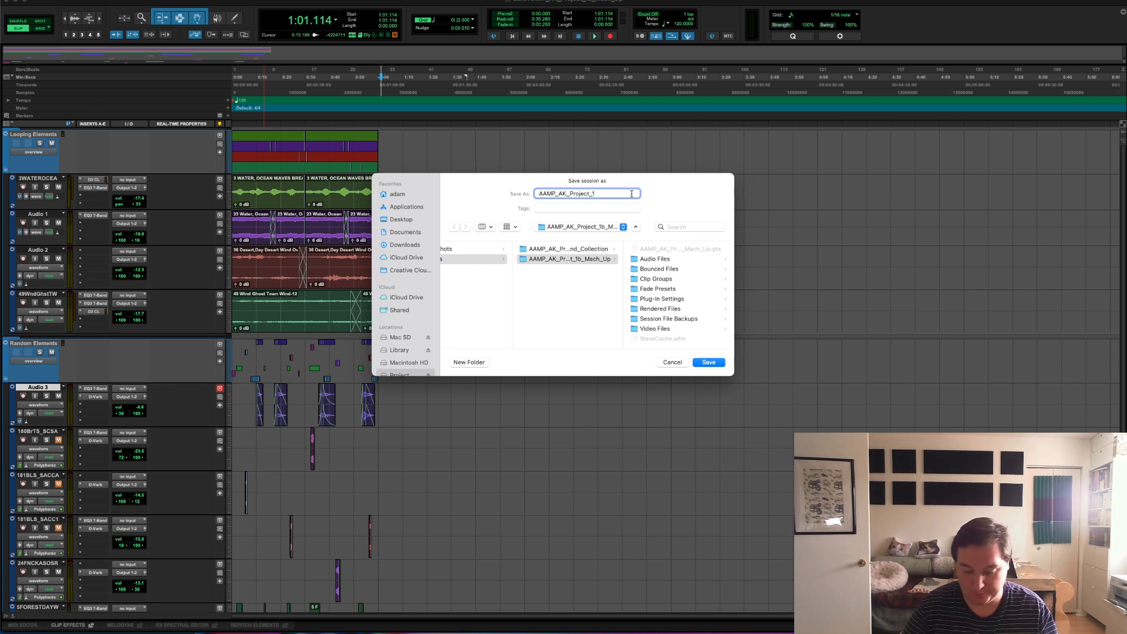
type("c")
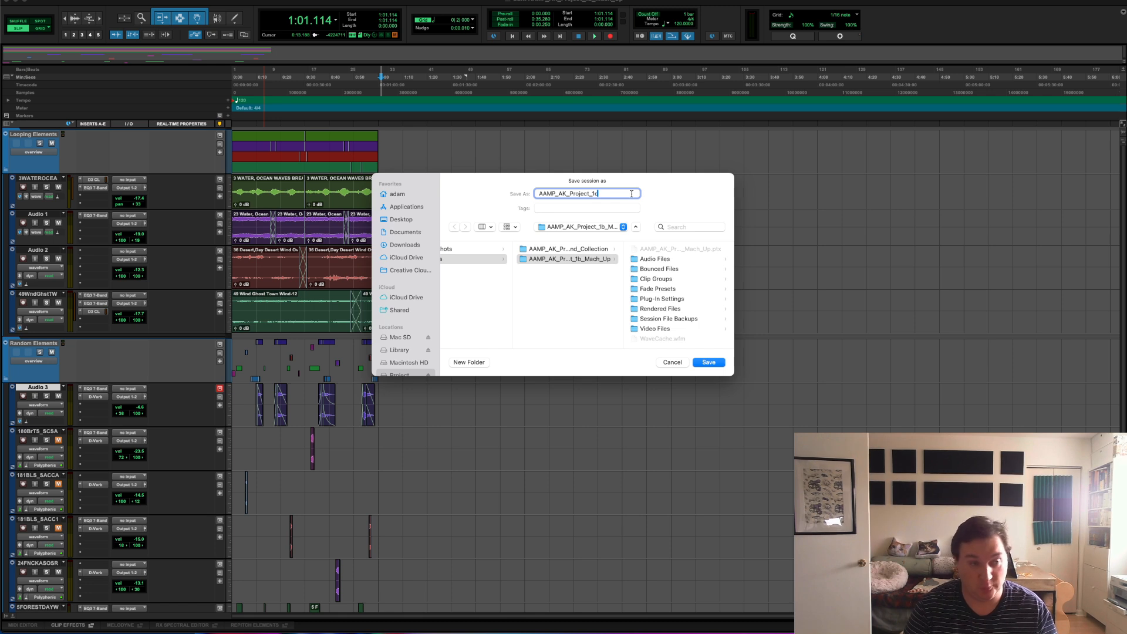
type("_")
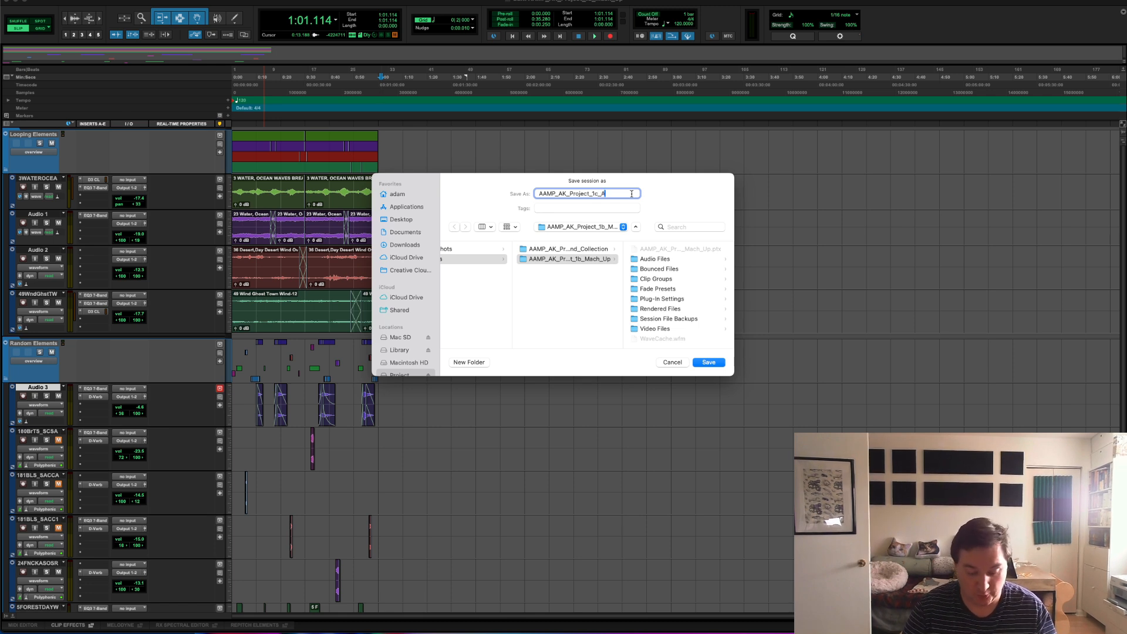
type("Asset_")
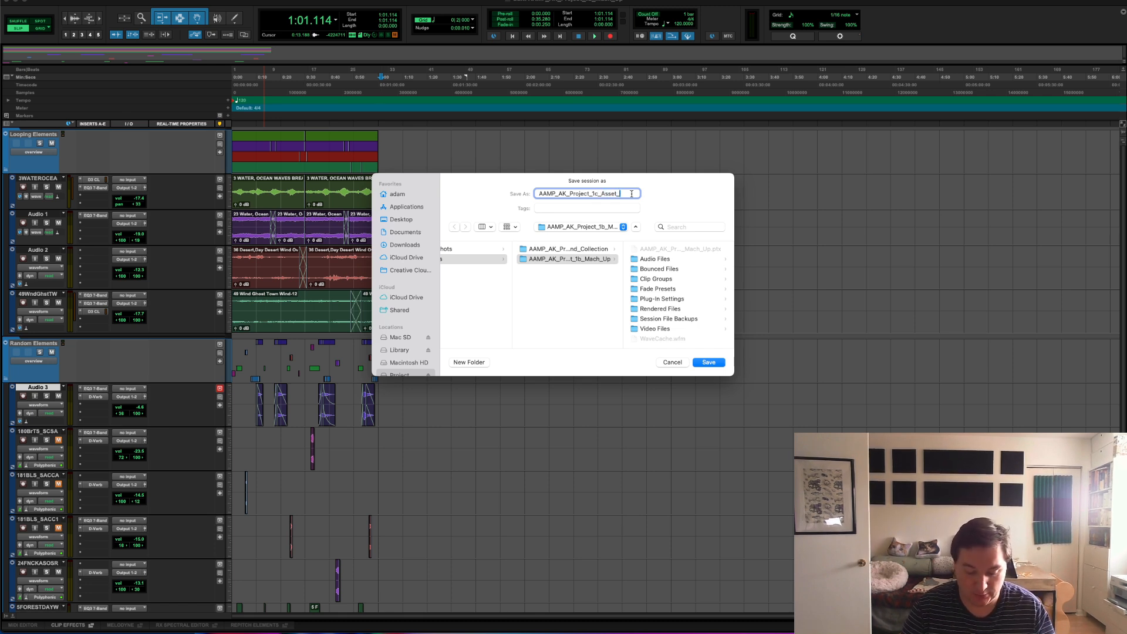
type("Prep")
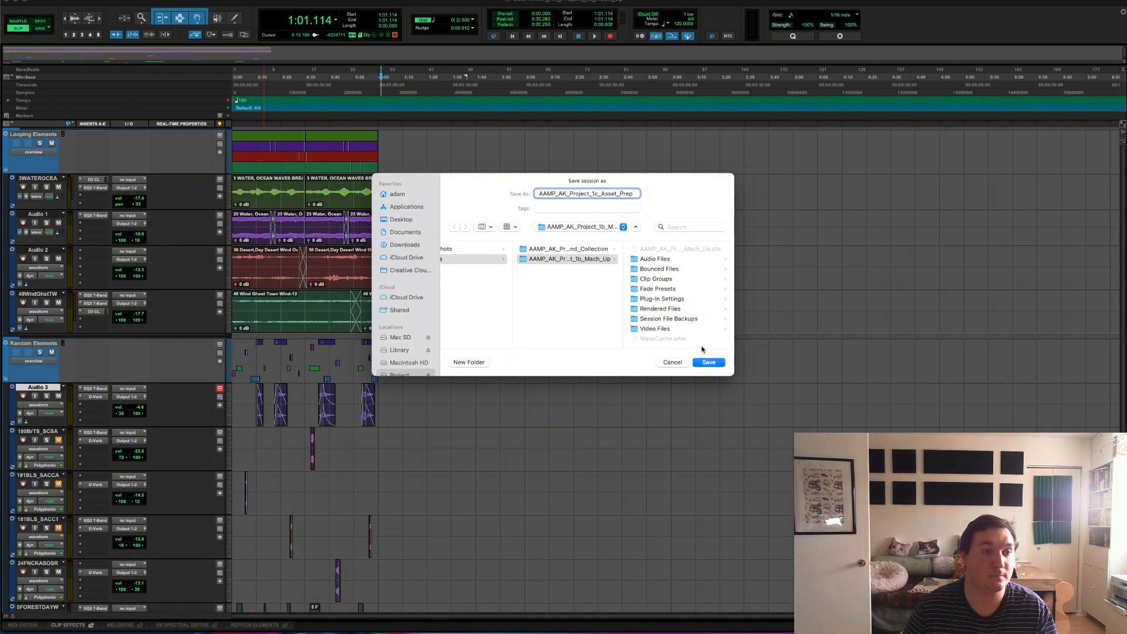
left_click(707, 362)
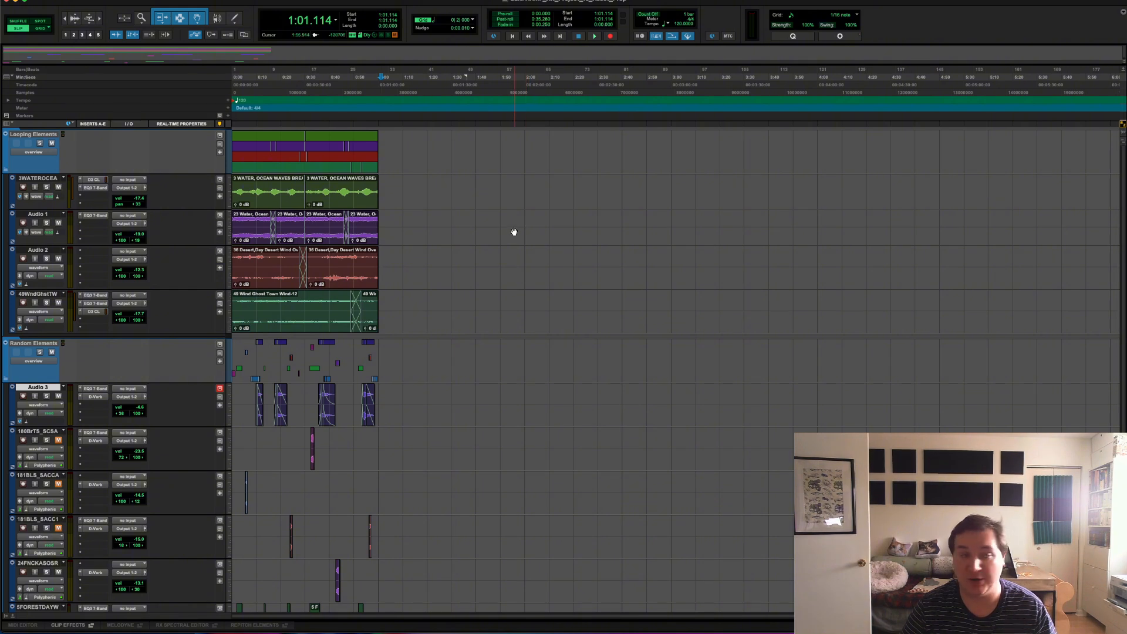
Step: Show the mixer beside the track names and bypass the Channel Strip insert on Master 1
left_click(264, 0)
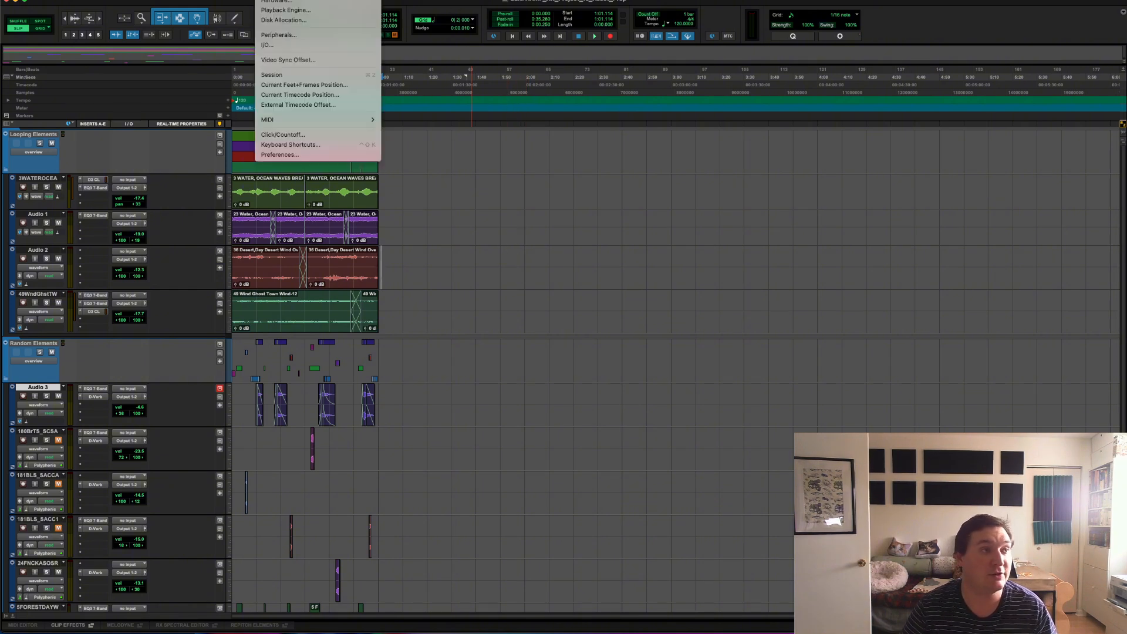
mouse_move(288, 0)
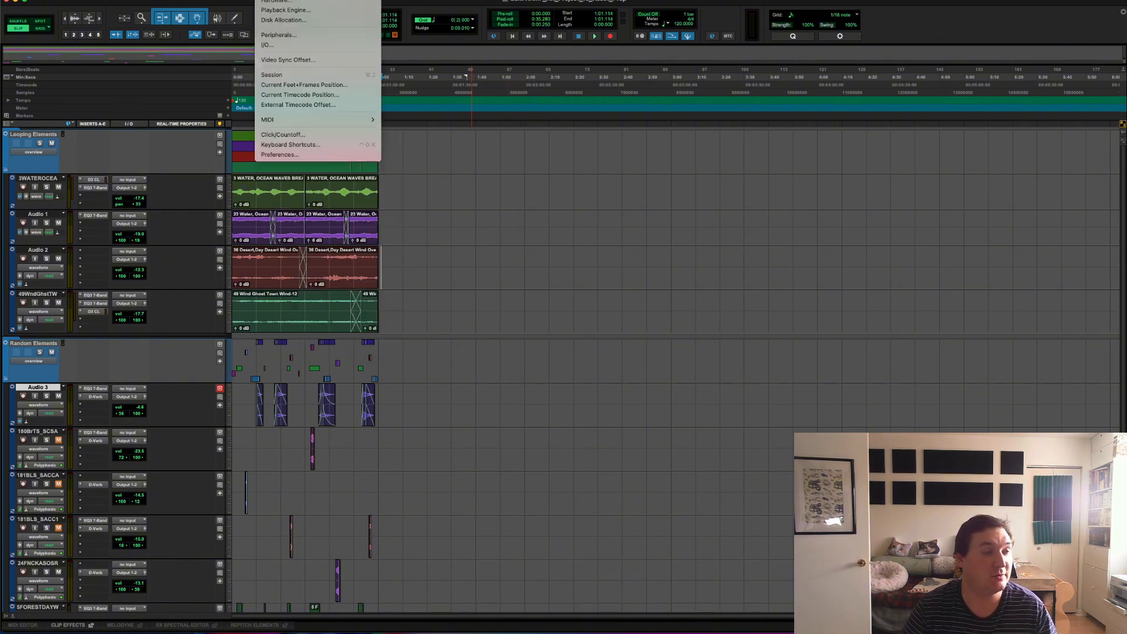
mouse_move(236, 0)
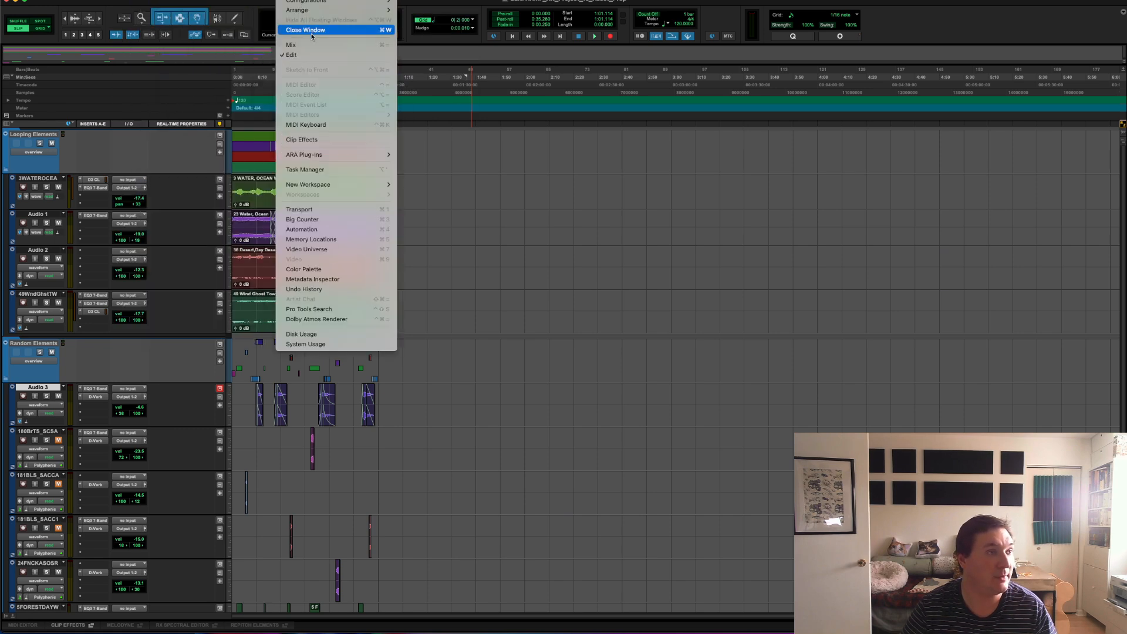
left_click(307, 45)
left_click_drag(706, 2, 1027, 2)
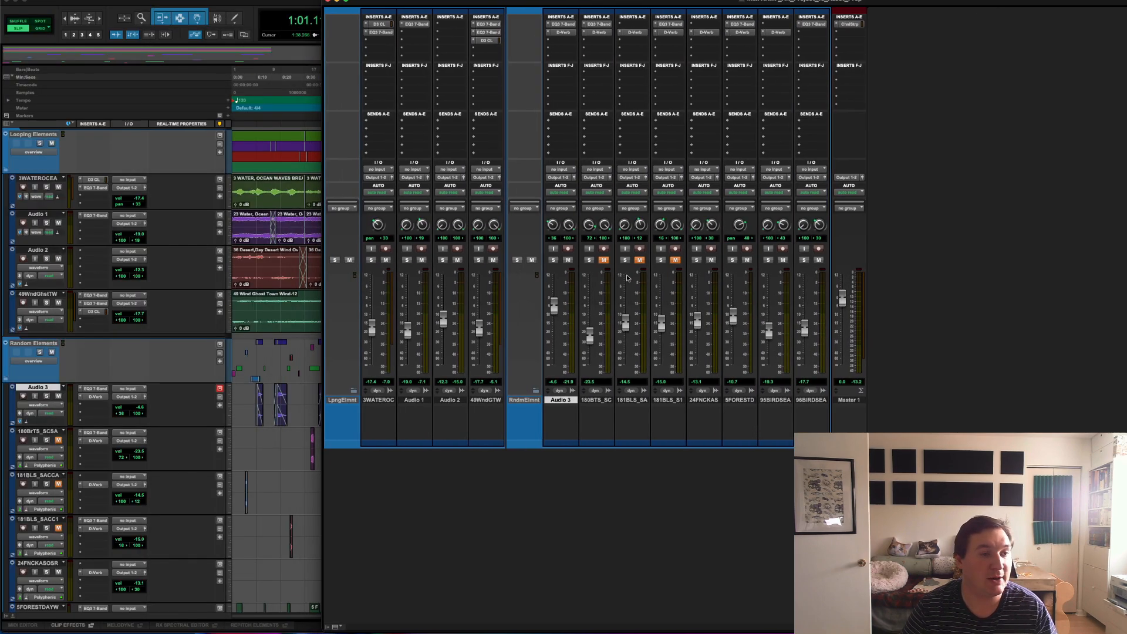
left_click(841, 25, "super")
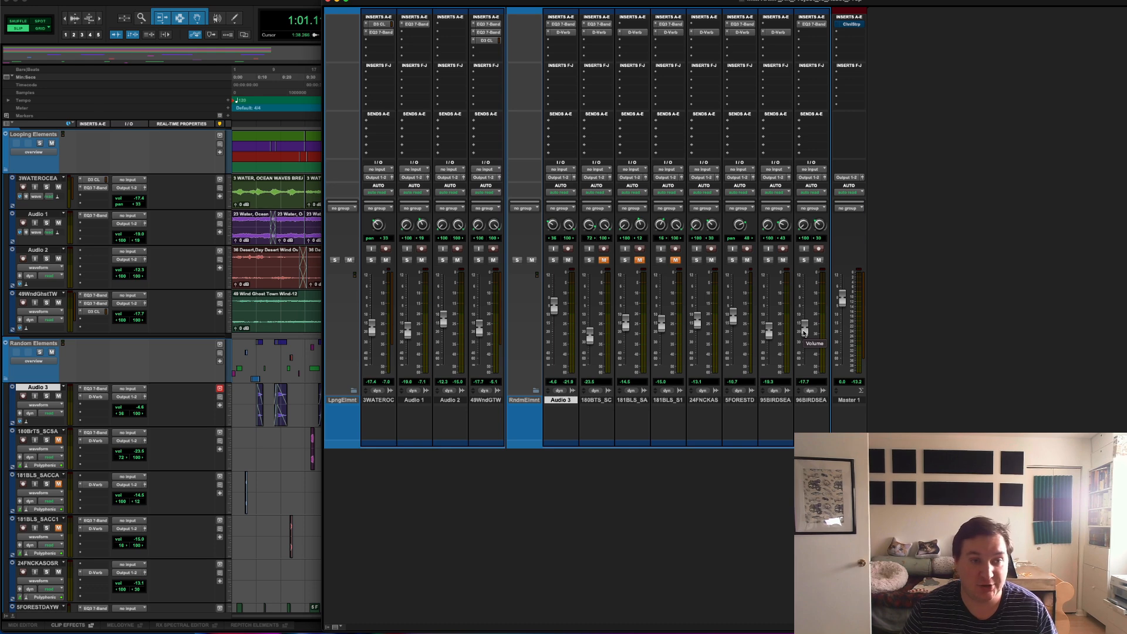
Step: Reset the volume faders of the four Looping Elements tracks to 0.0 dB
left_click(371, 327, "alt")
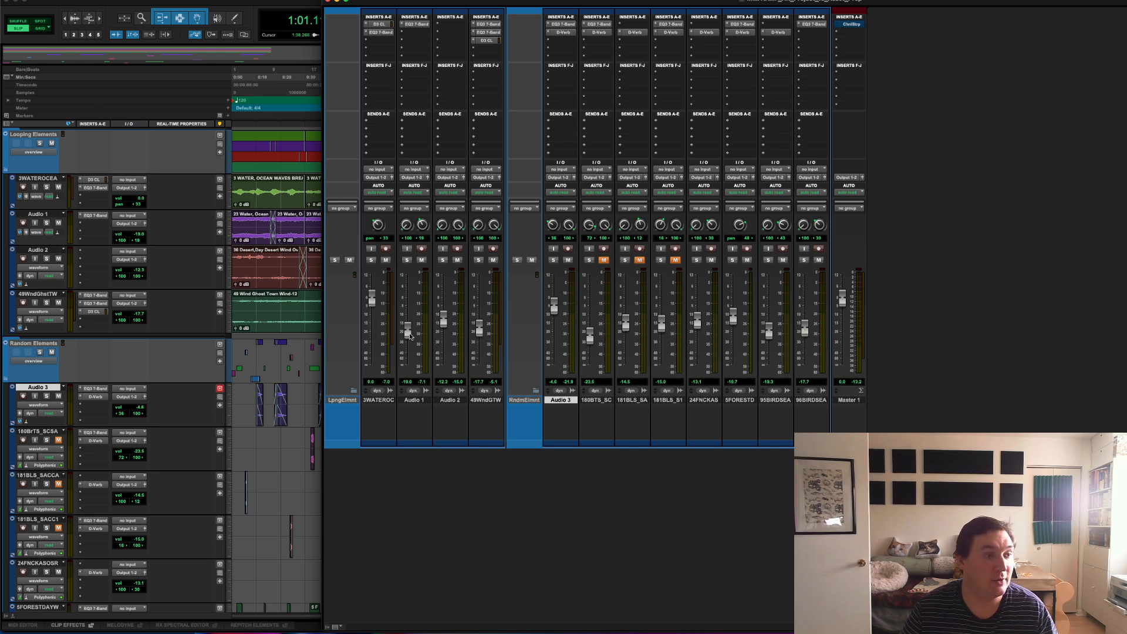
left_click(407, 330, "alt")
left_click(443, 320, "alt")
left_click(479, 328, "alt")
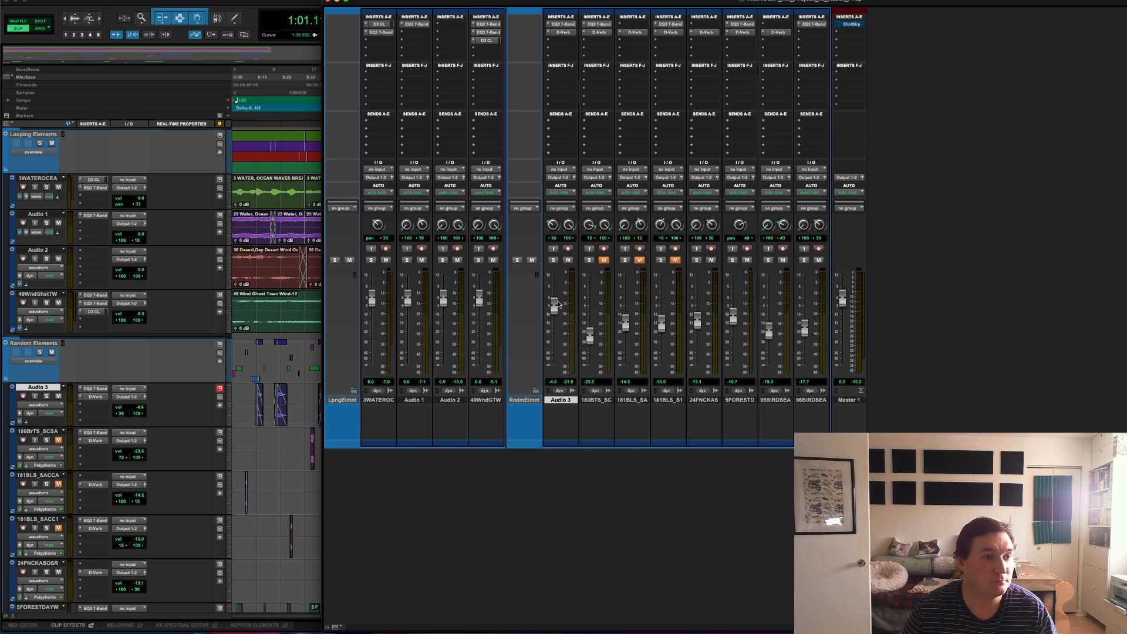
Step: Reset the volume faders of Audio 3 and the other unmuted Random Elements tracks to 0.0 dB
left_click(554, 305, "alt")
left_click(698, 318, "alt")
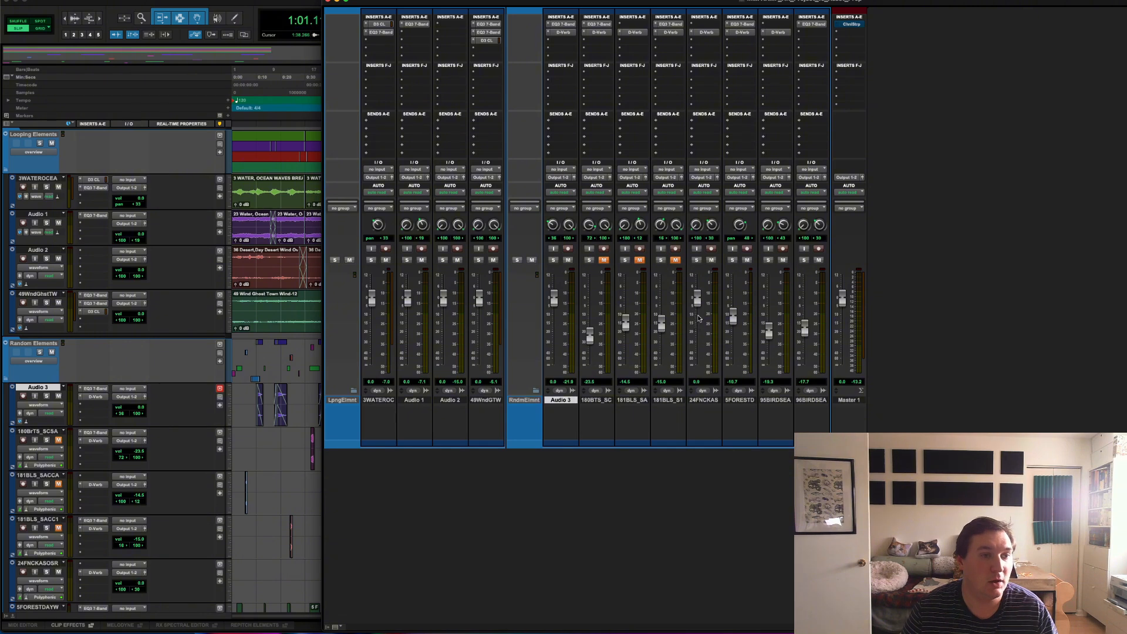
left_click(733, 317, "alt")
left_click(768, 331, "alt")
left_click(804, 327, "alt")
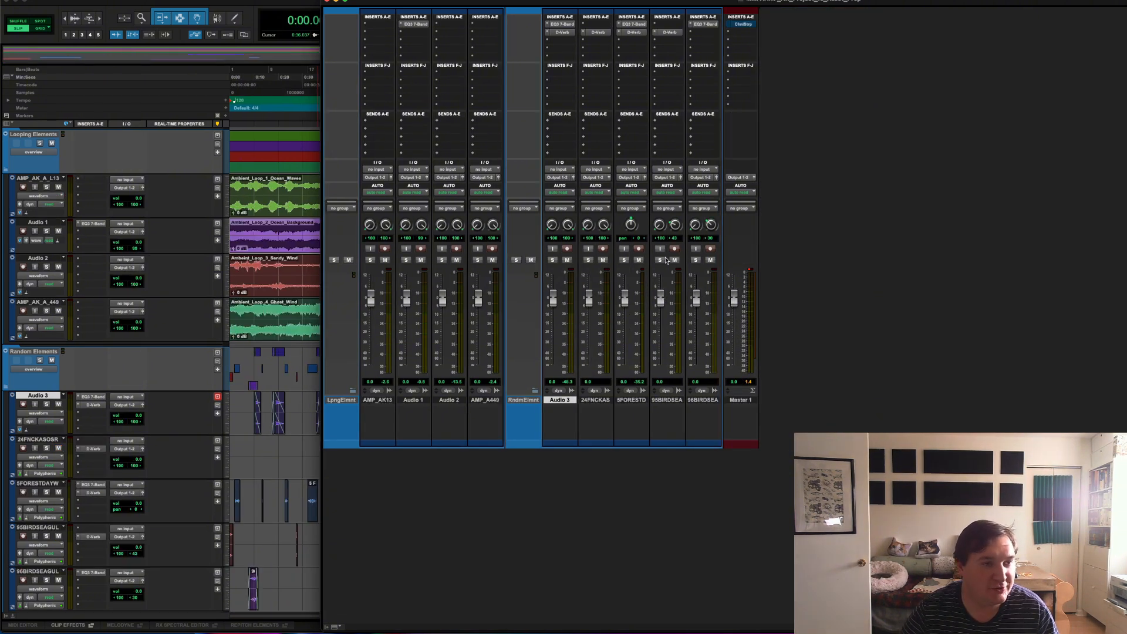
Step: Reset the right pan of both BIRDSEAGUL tracks to the default of 100
left_click(675, 227, "alt")
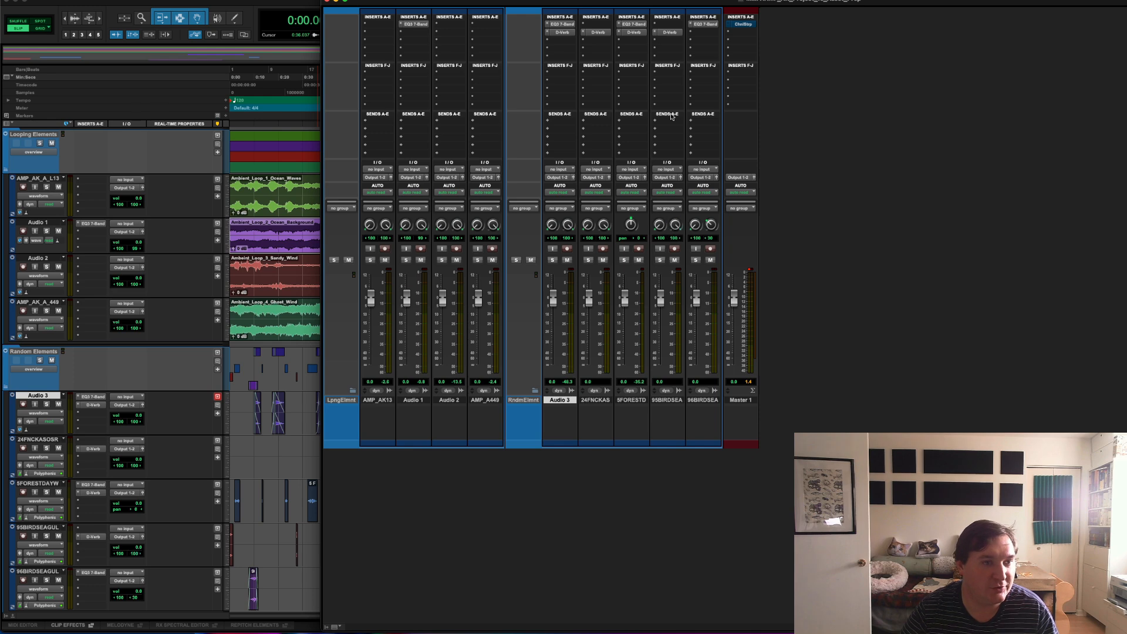
left_click(710, 225, "alt")
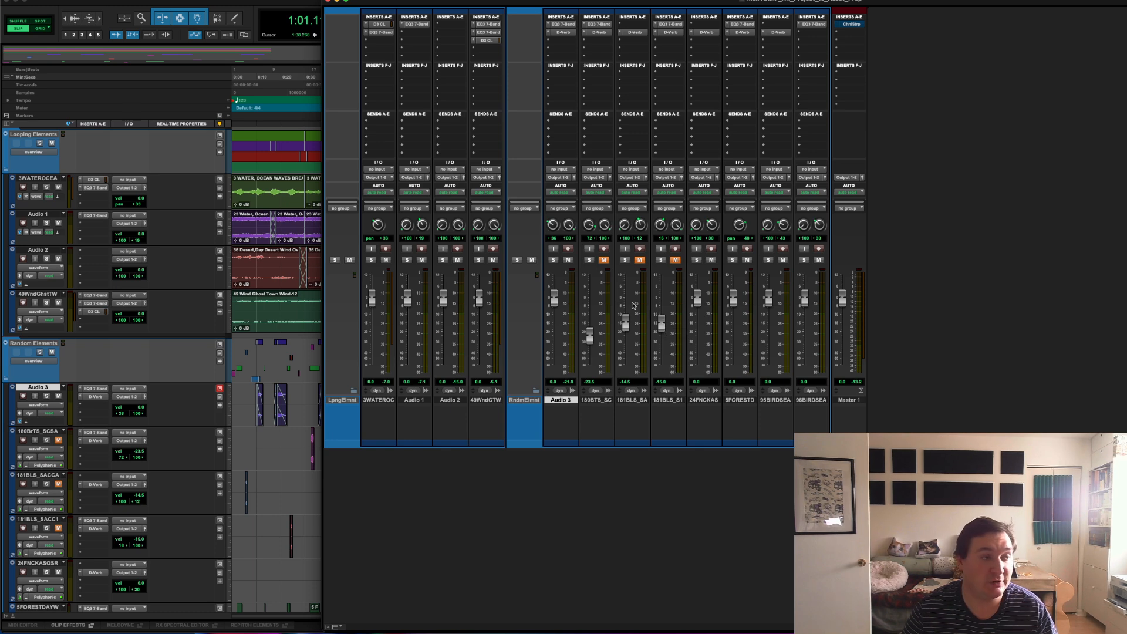
Step: Delete the three muted Random Elements tracks, 180BrTS_SCSA, 181BLS_SACCA and 181BLS_SACC1, including their active clips
left_click(273, 464)
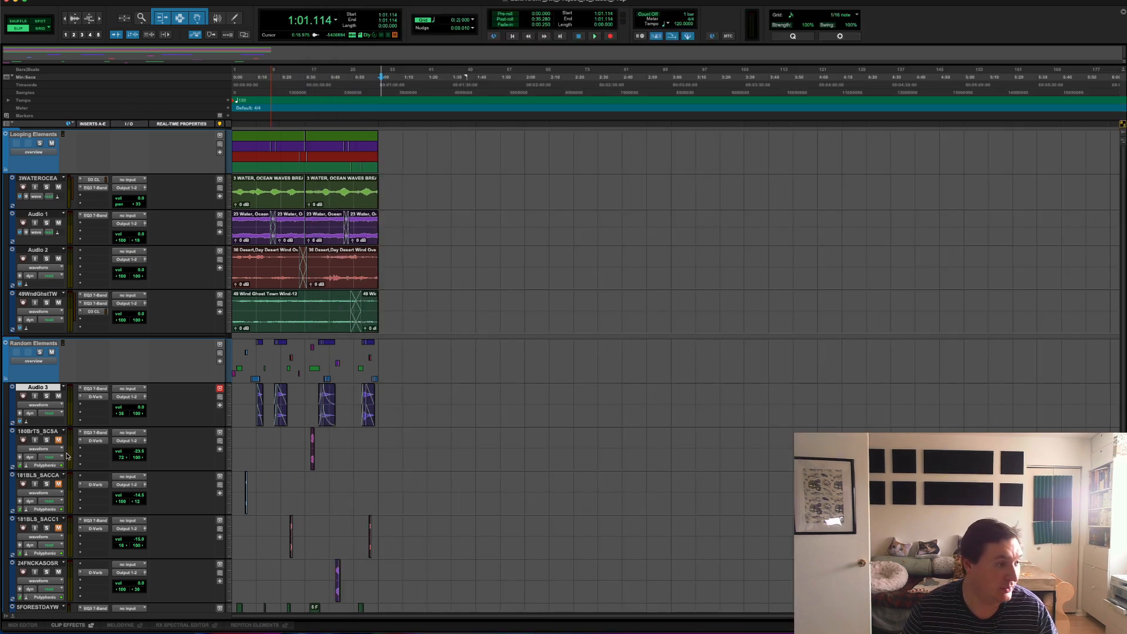
left_click(49, 432)
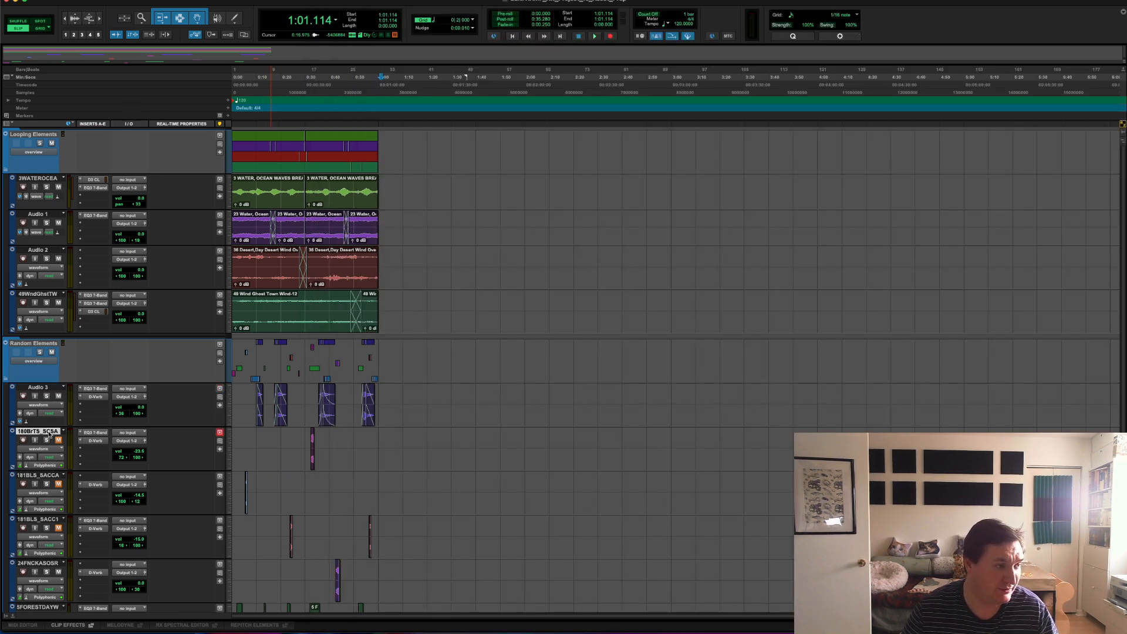
left_click(42, 521, "shift")
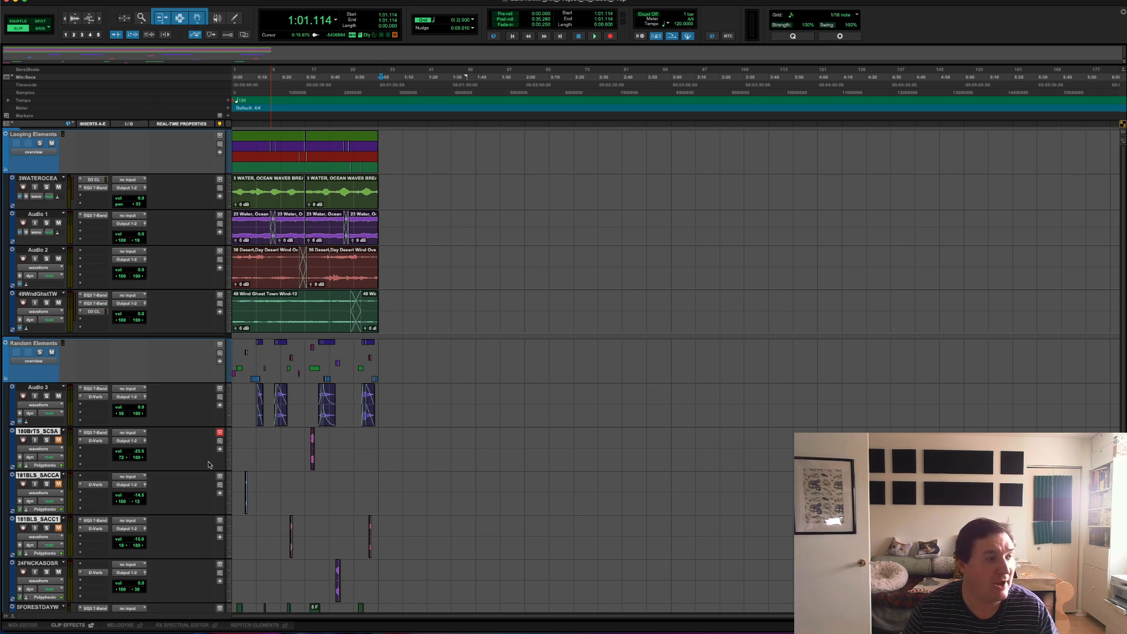
right_click(32, 433)
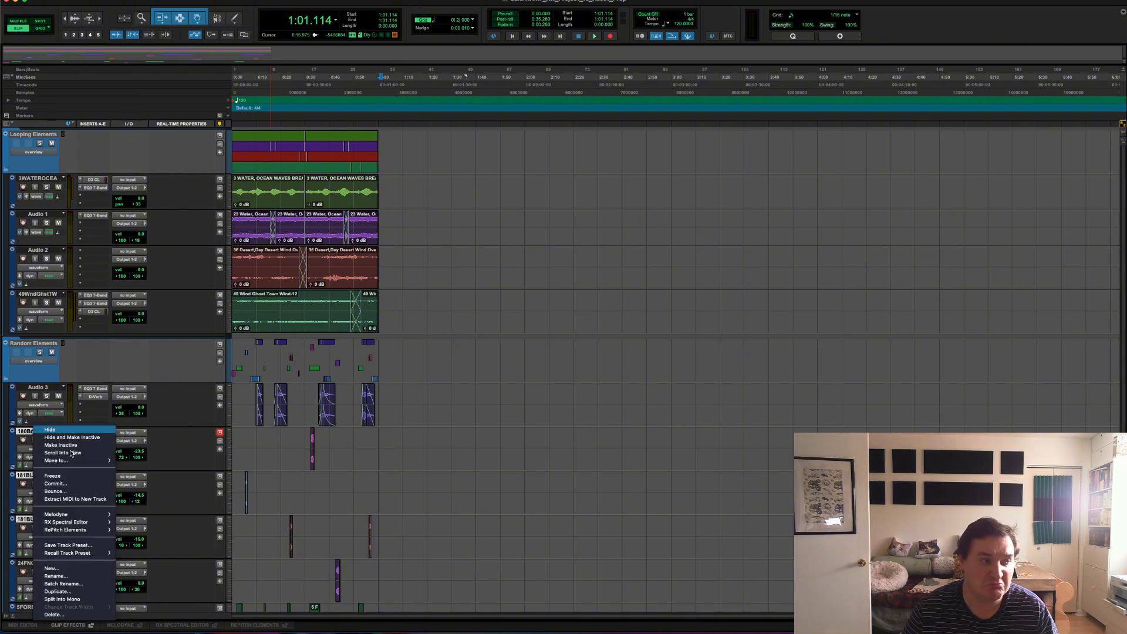
left_click(69, 614)
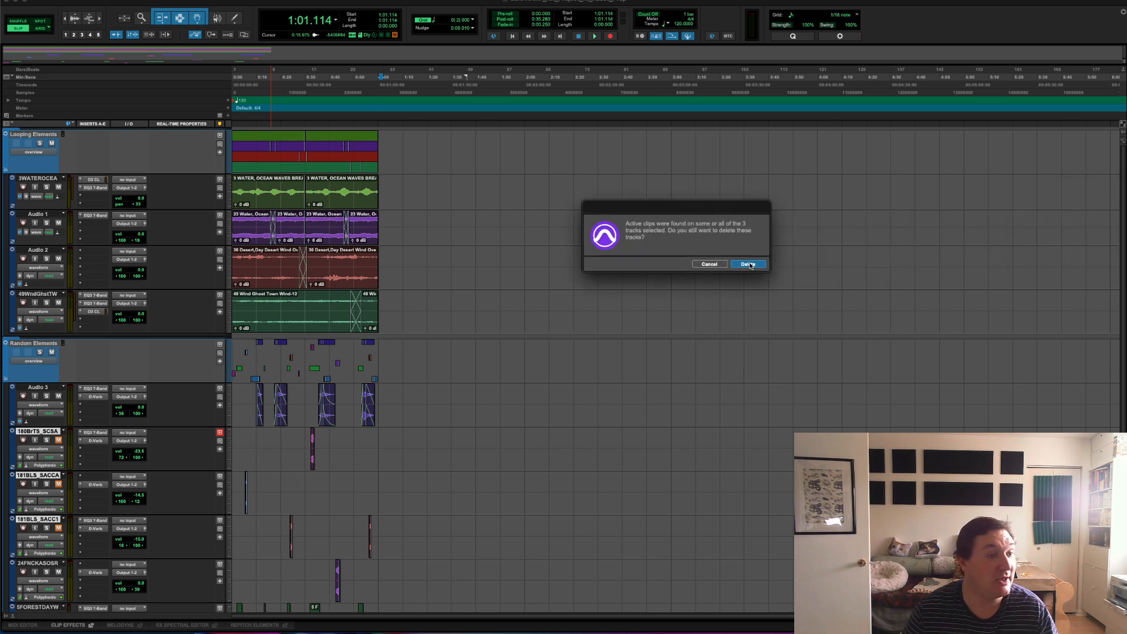
left_click(749, 265)
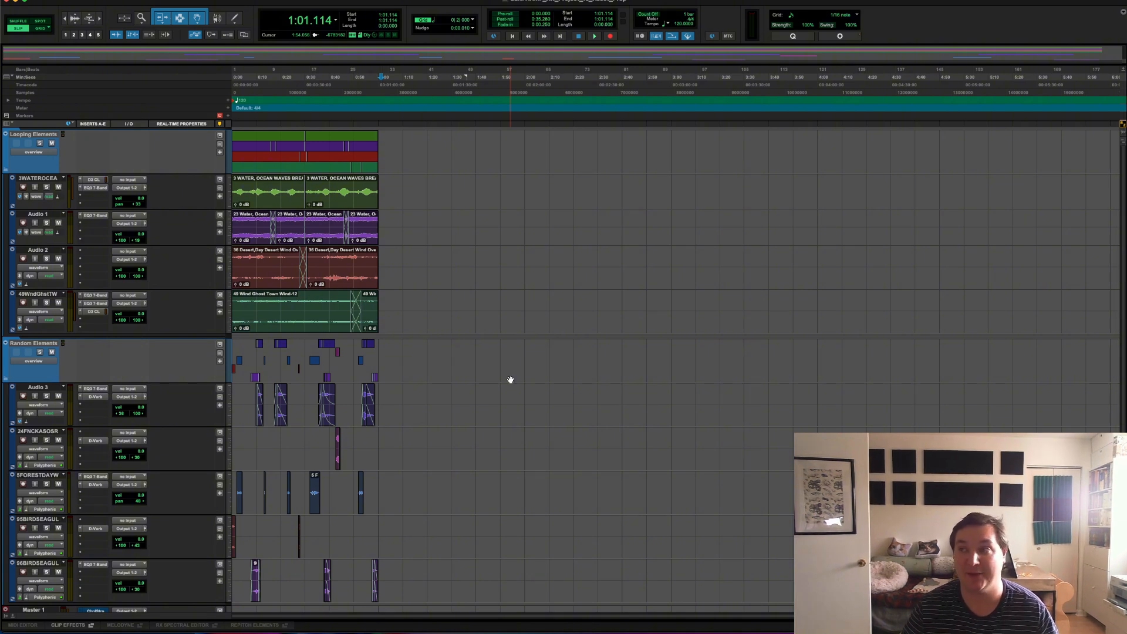
Step: Select both ocean waves clips on the 3WATEROCEA track
left_click(386, 194)
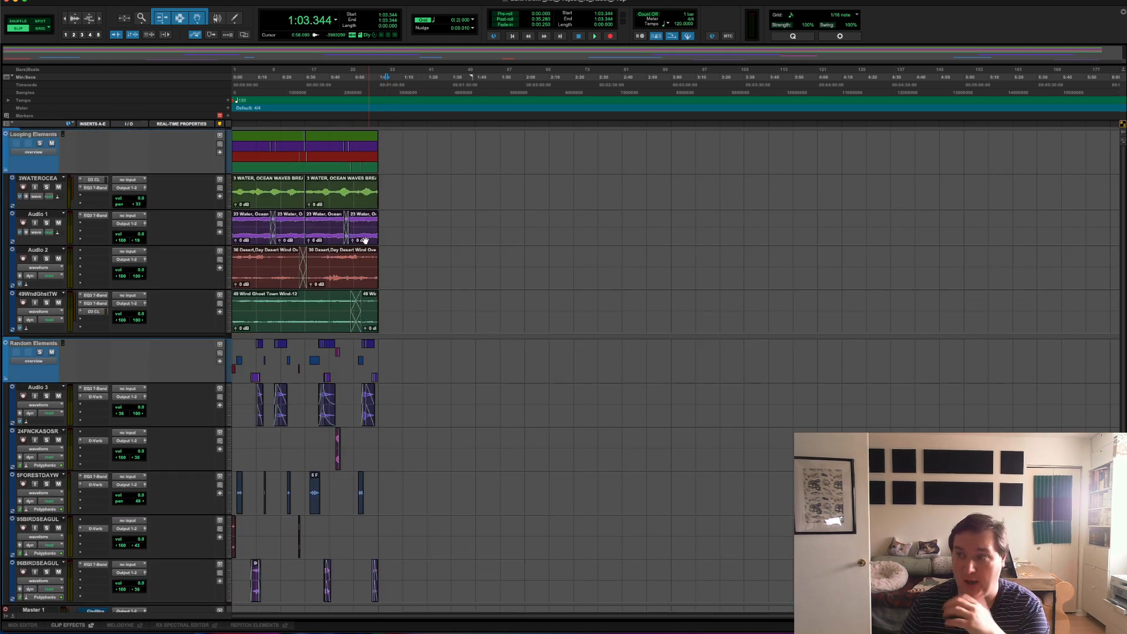
left_click(326, 192)
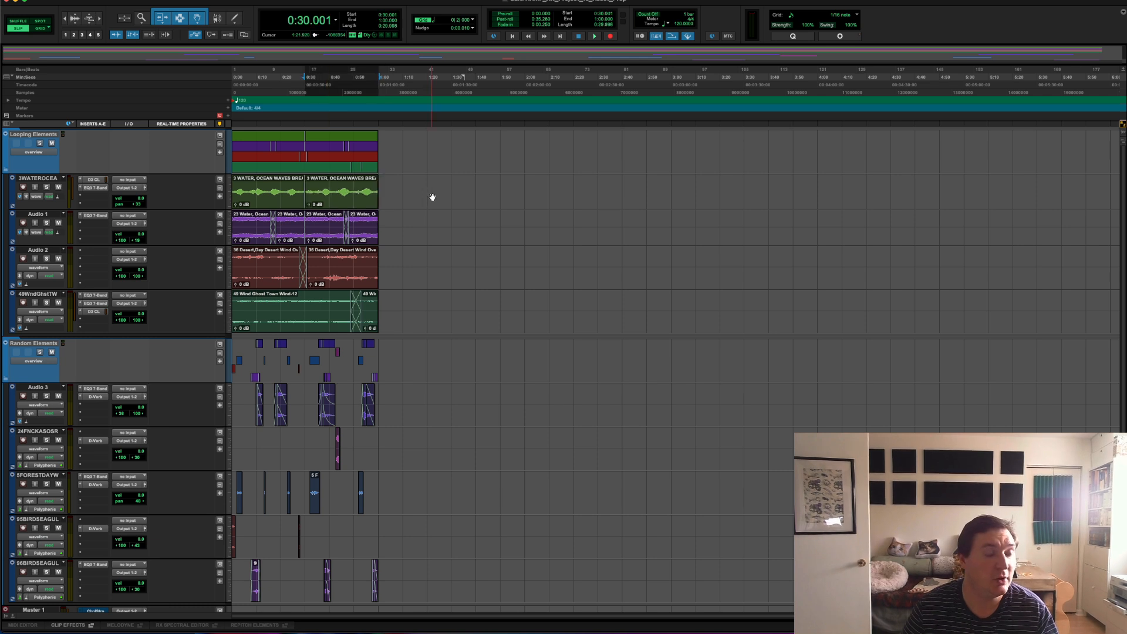
left_click(292, 191)
left_click(351, 203, "shift")
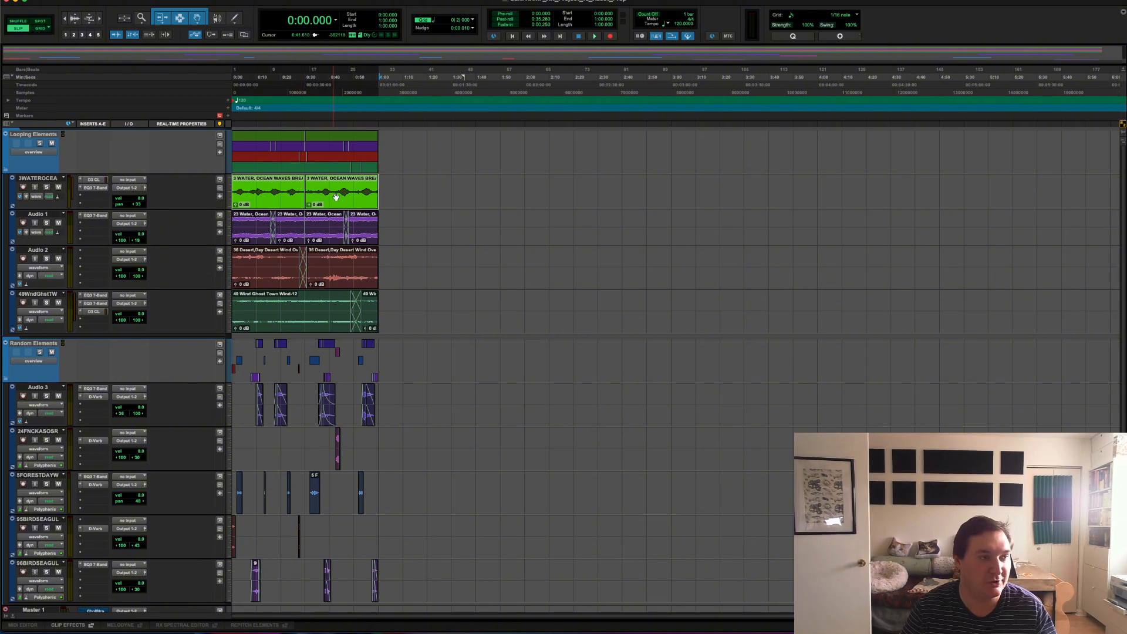
Step: Consolidate the two ocean waves clips on the 3WATEROCEA track into one continuous clip
left_click(441, 189)
left_click(352, 189)
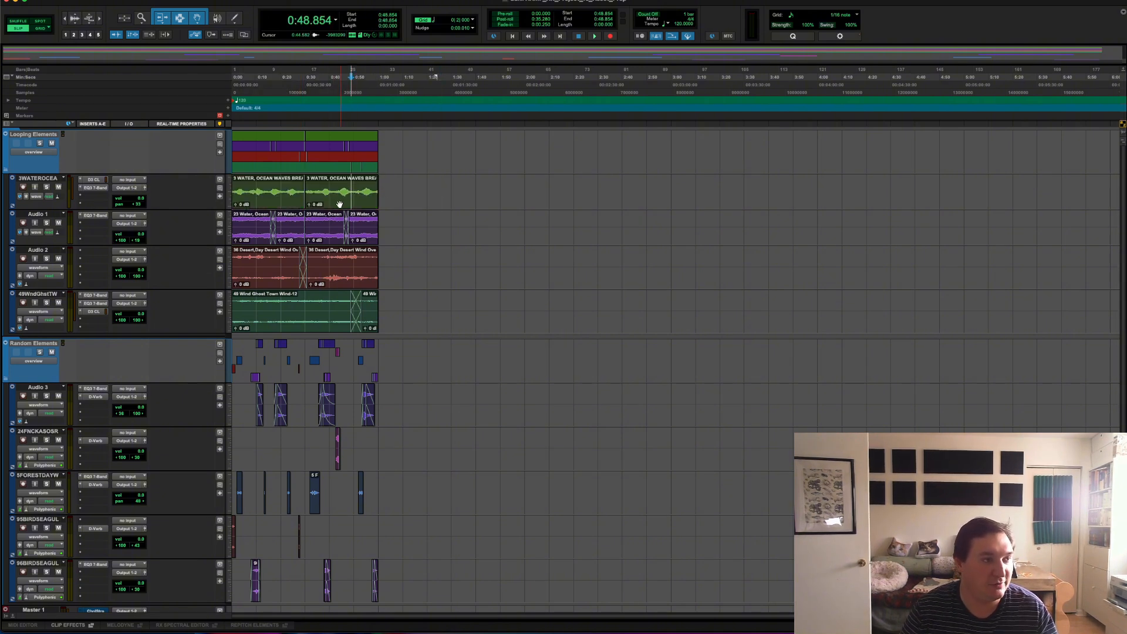
left_click(339, 204)
left_click(272, 198, "shift")
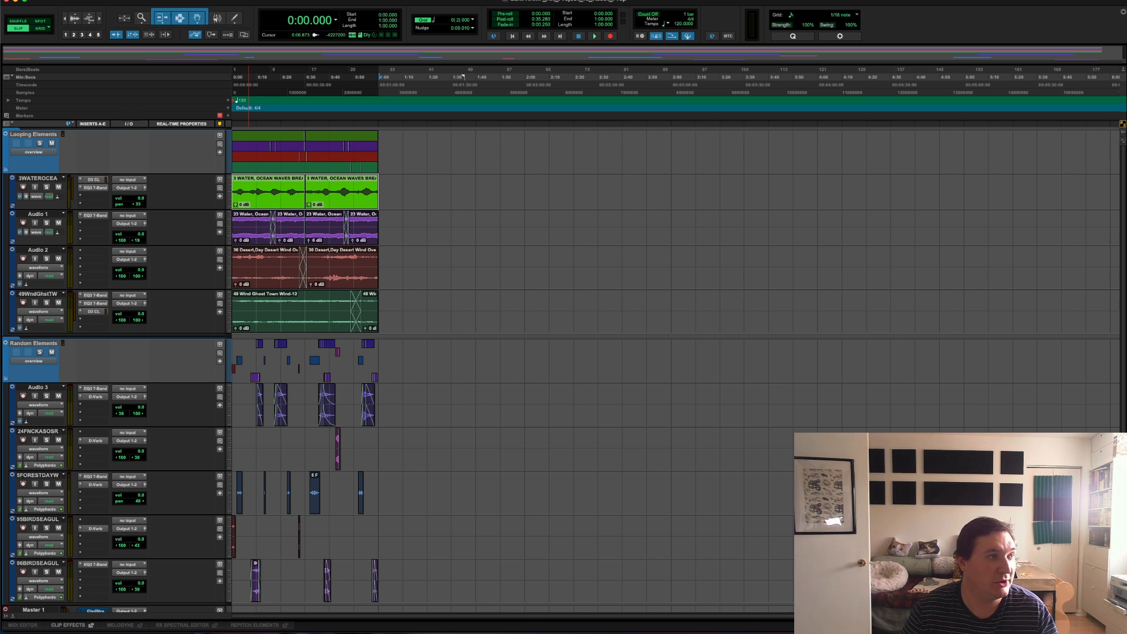
left_click(85, 0)
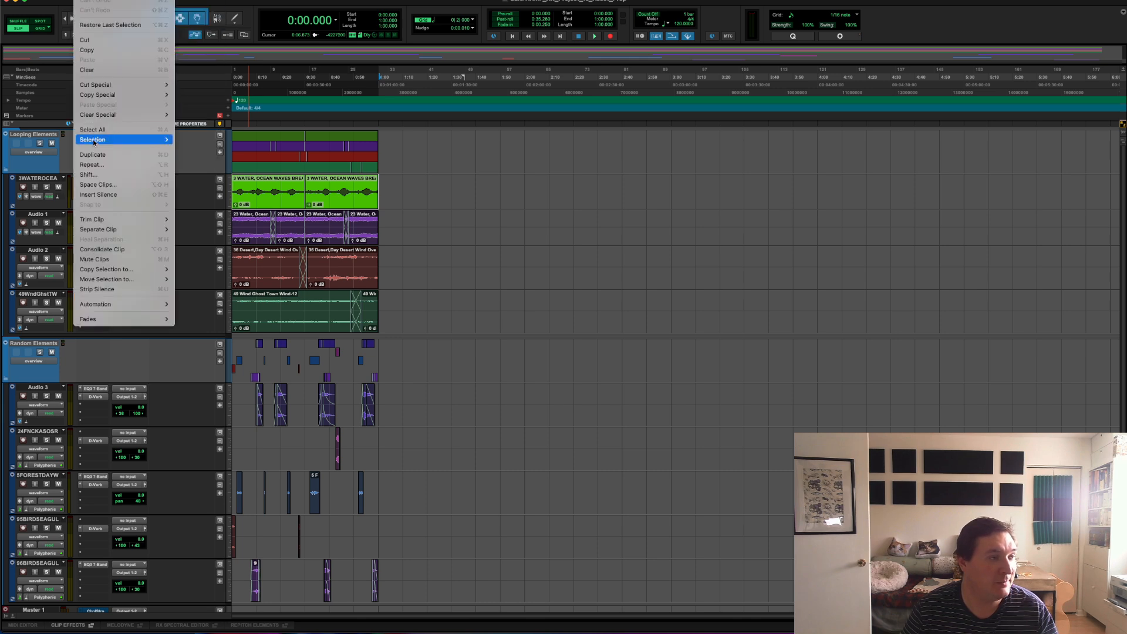
left_click(120, 249)
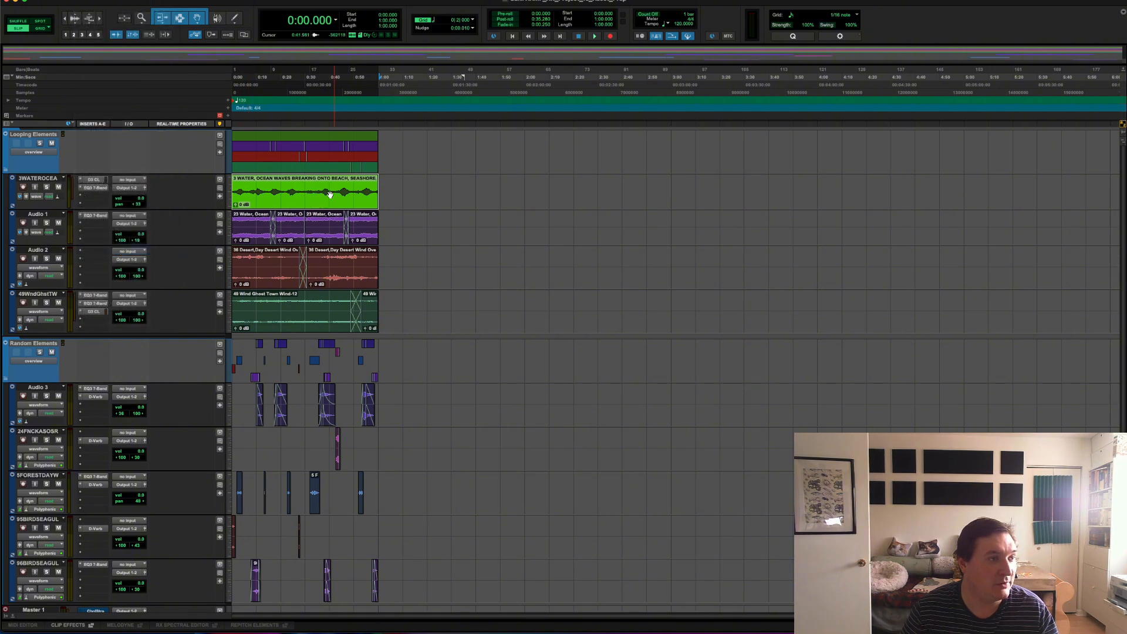
Step: Solo the 3WATEROCEA track and play the consolidated clip across the former join between its two clips
left_click(301, 189)
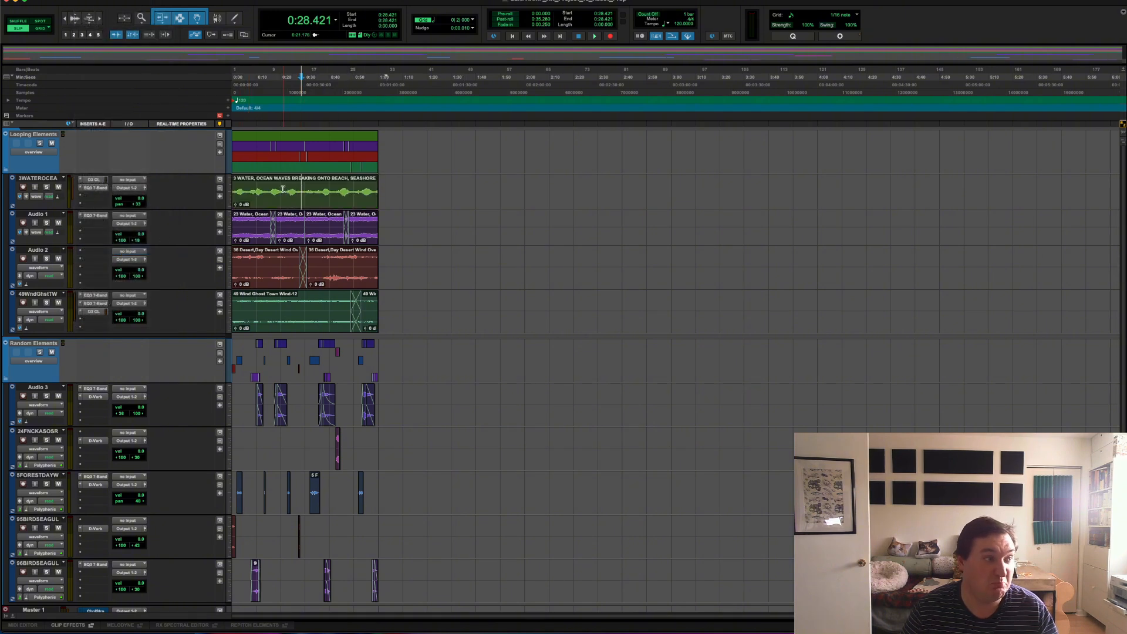
left_click(47, 187)
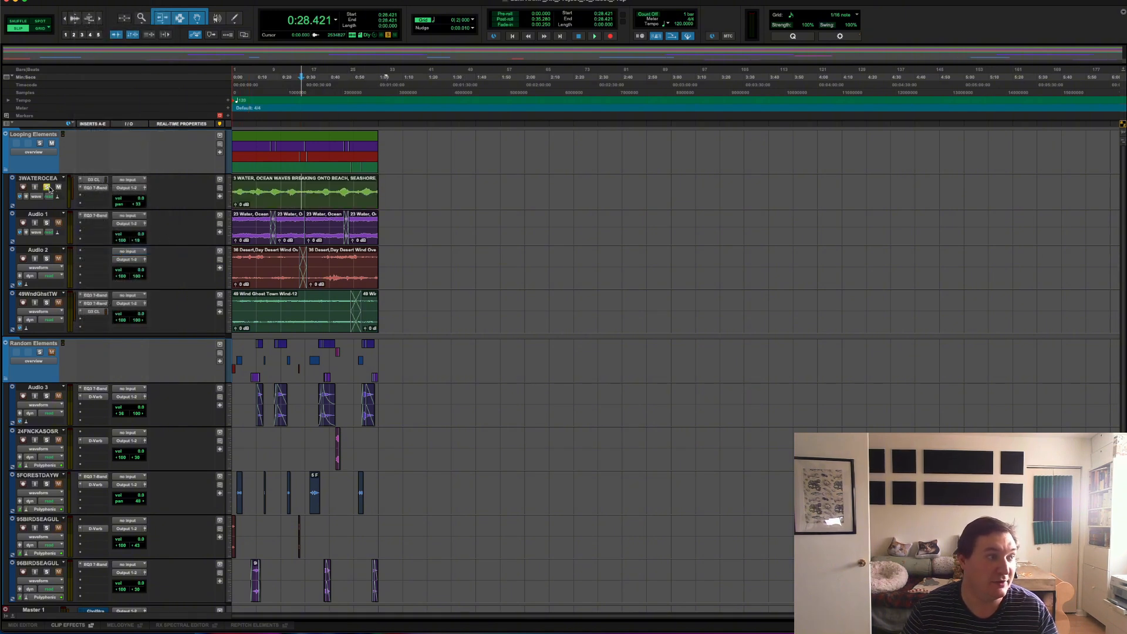
key("space")
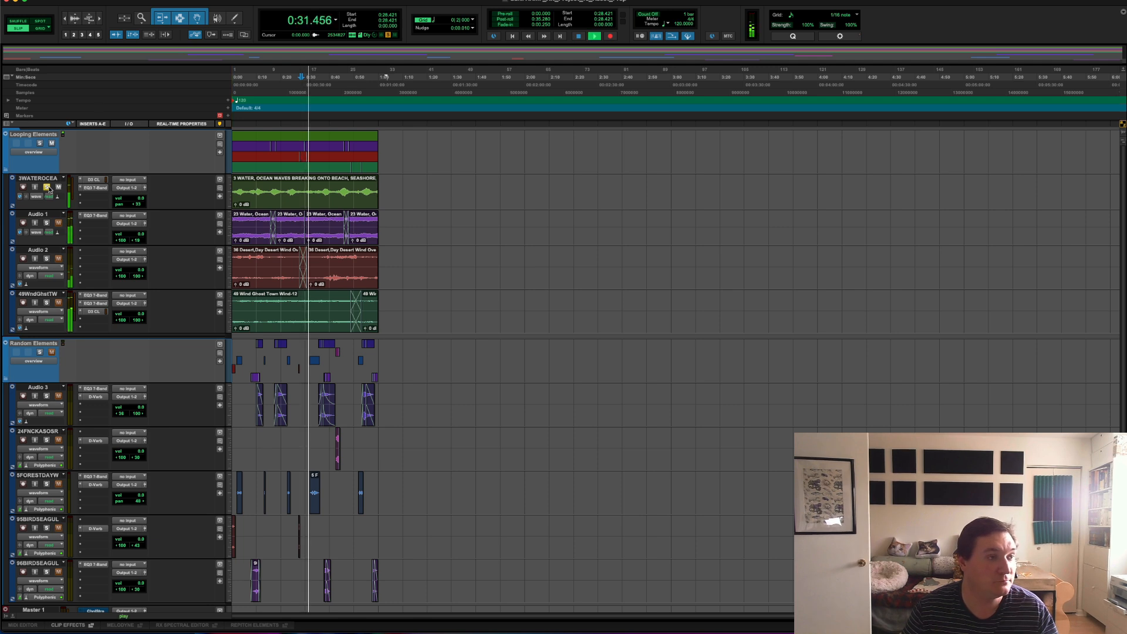
key("space")
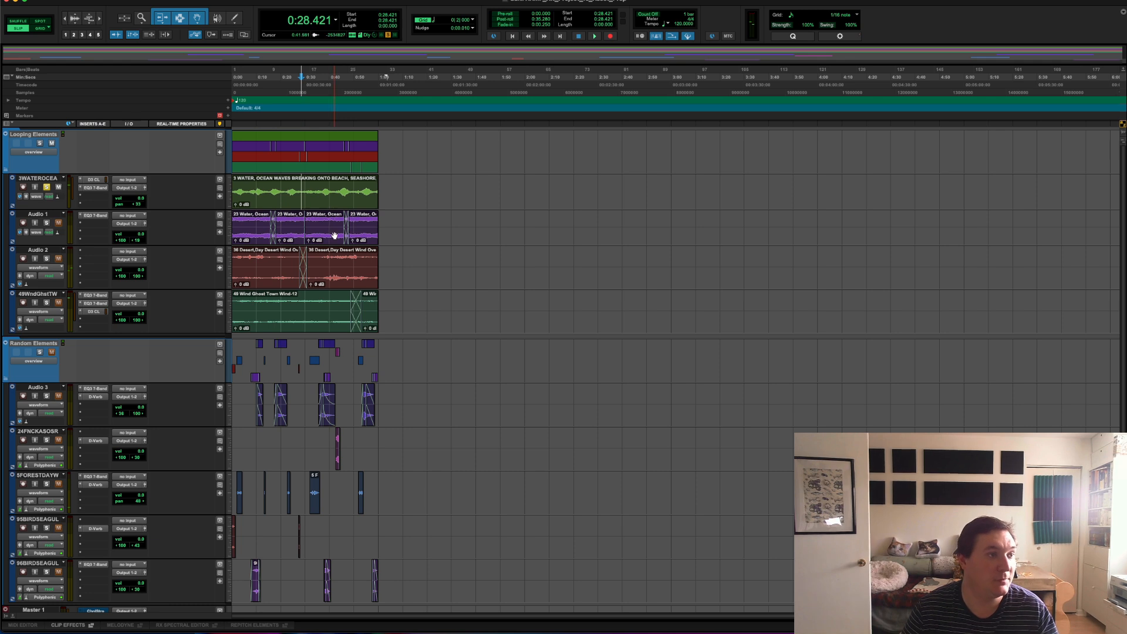
Step: Select the entire consolidated ocean waves clip and check the tracks in the mixer before returning to the timeline
double_click(302, 192)
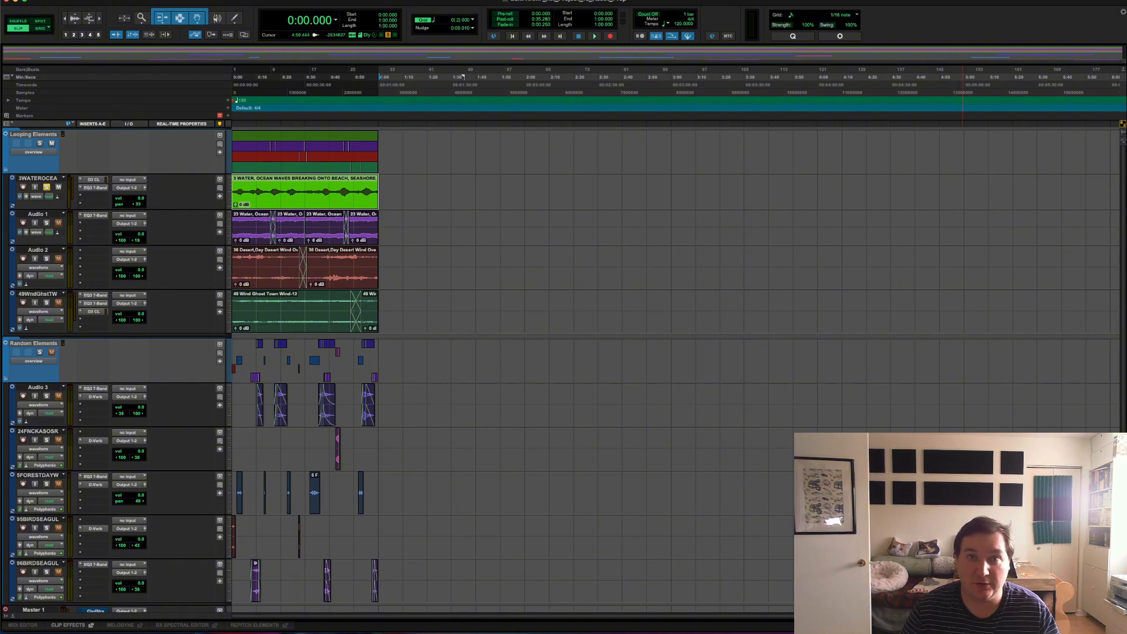
key("super+equal")
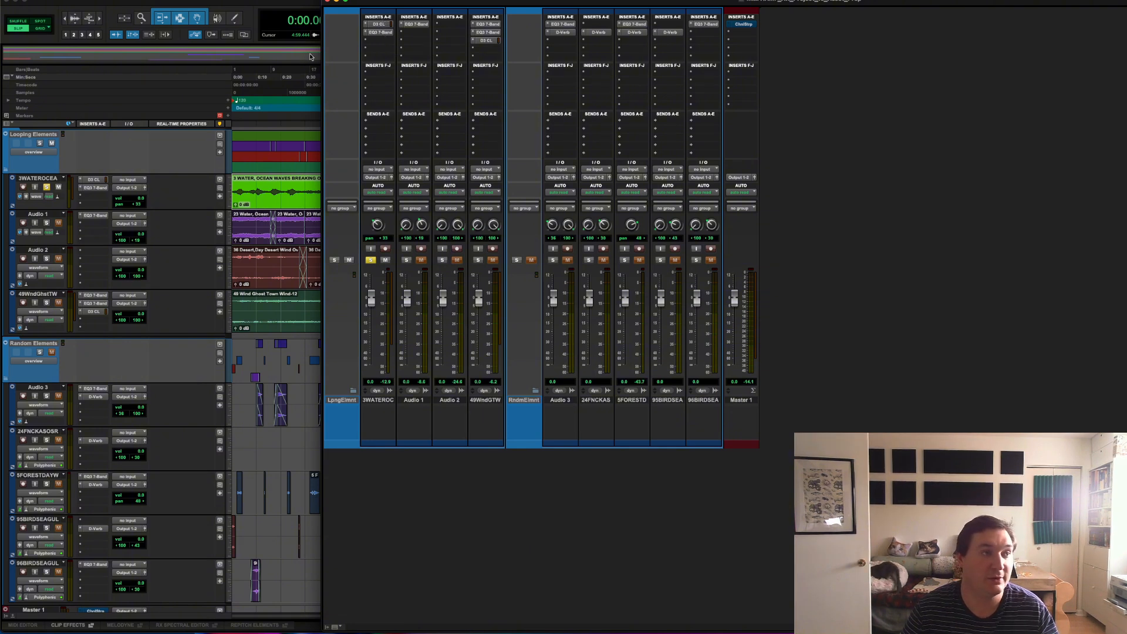
key("super+equal")
left_click(579, 294)
left_click(293, 197)
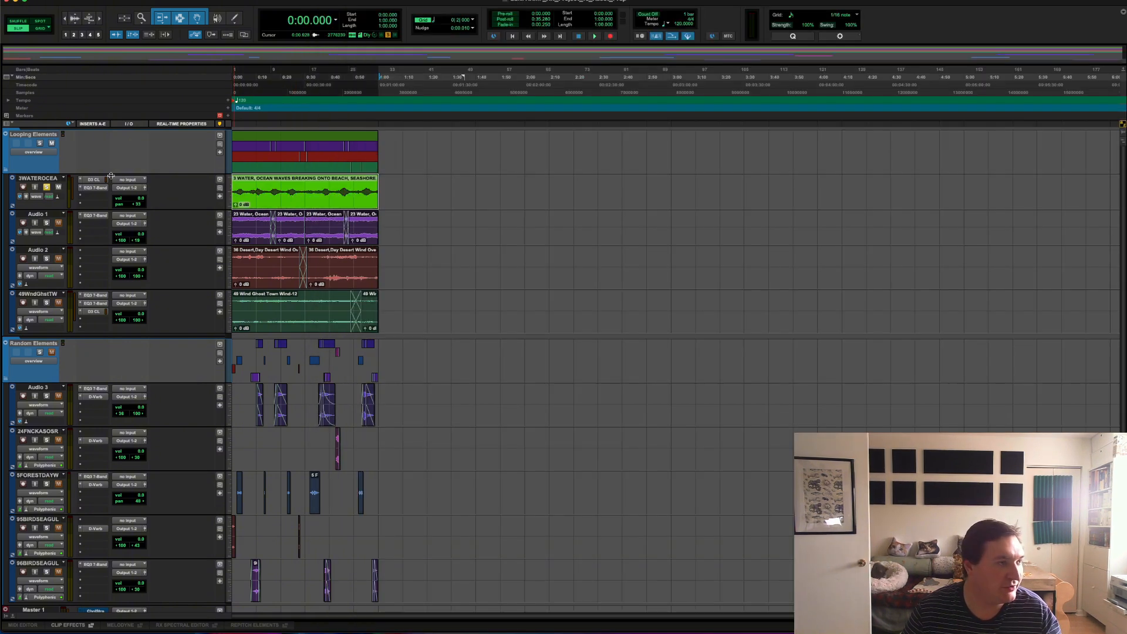
Step: Open the Track Bounce settings for the 3WATEROCEA track and set the name prefix to AAMP_AK_Ambient_Loop_1
left_click(40, 180)
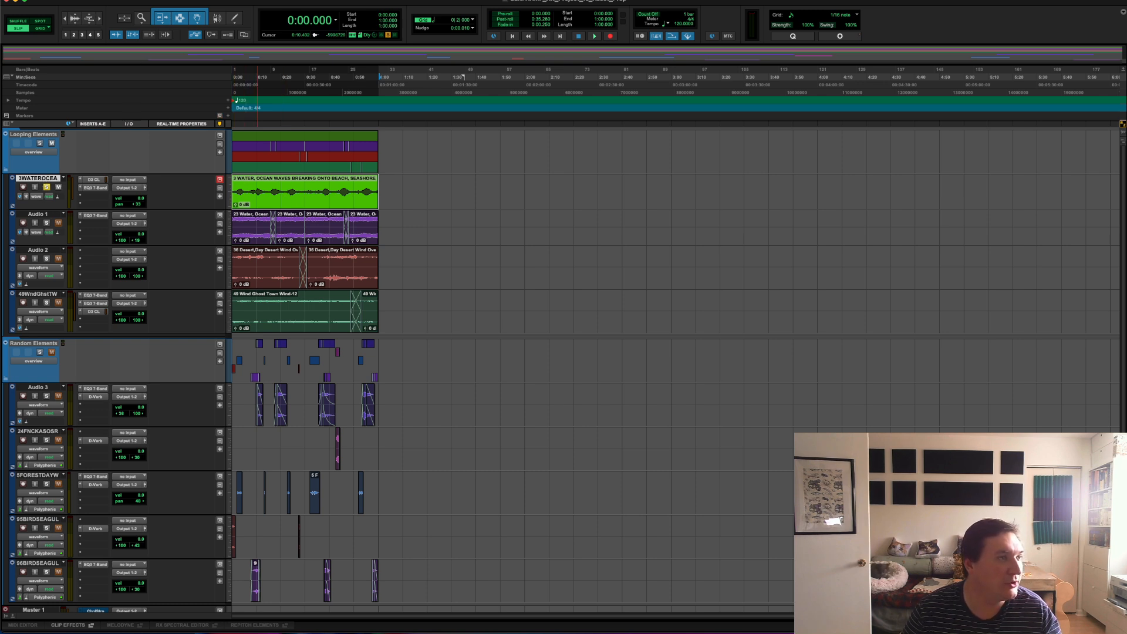
left_click(130, 0)
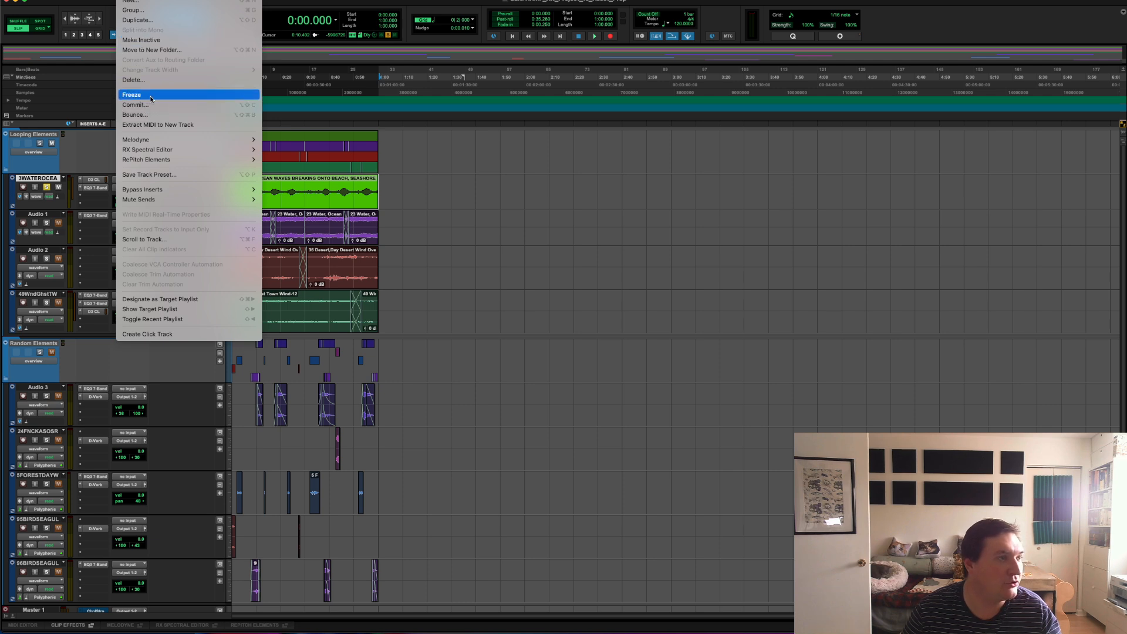
left_click(153, 115)
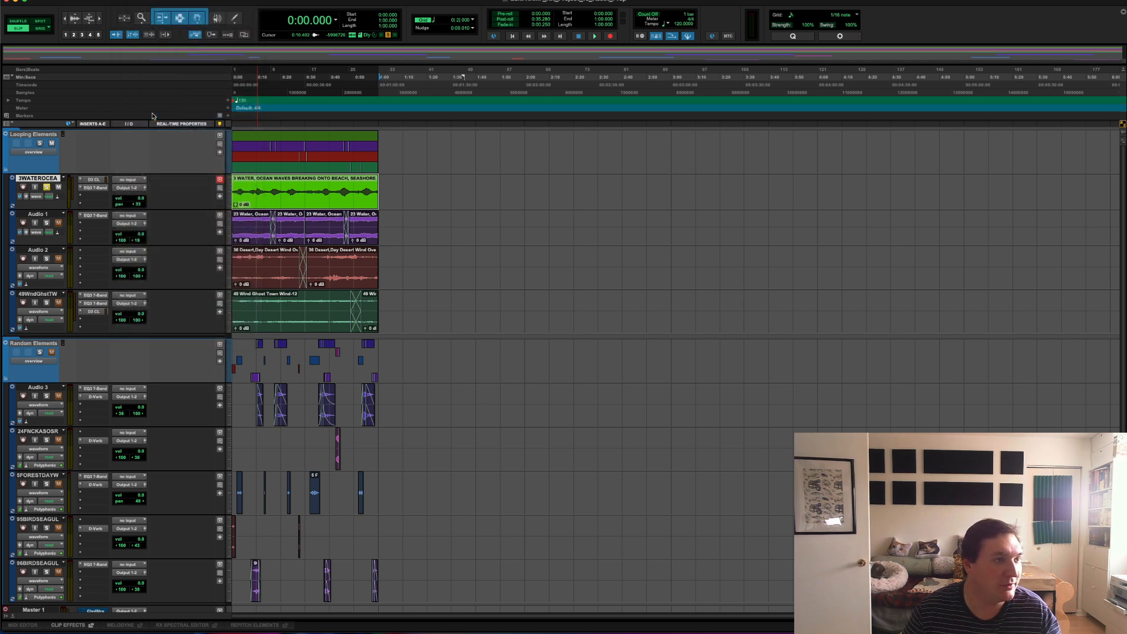
left_click_drag(1126, 119, 530, 119)
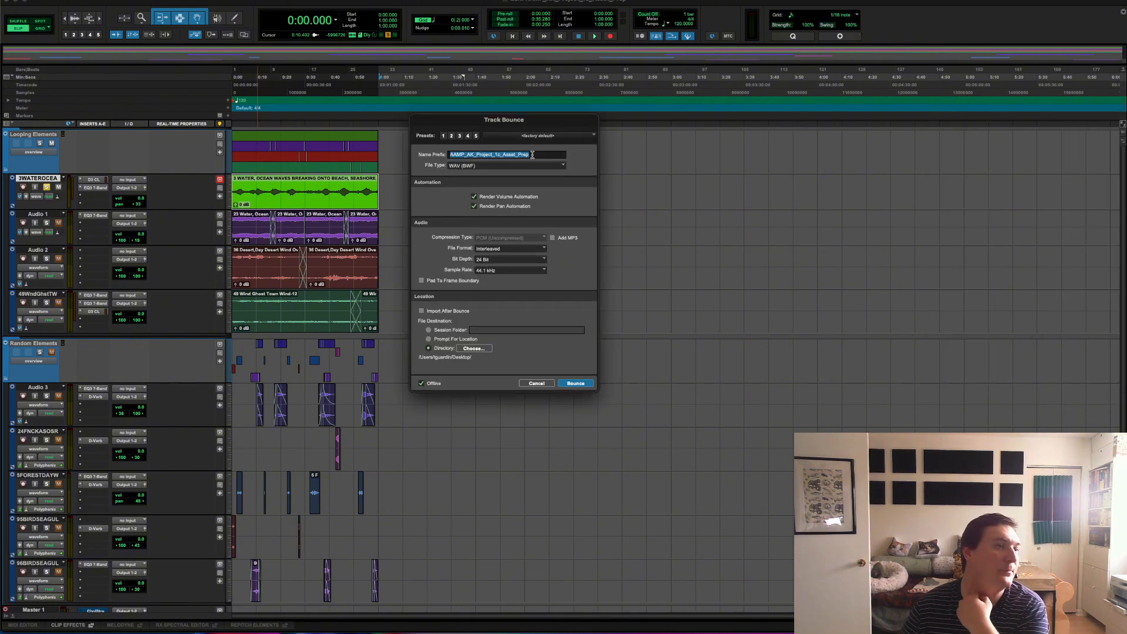
key("BackSpace")
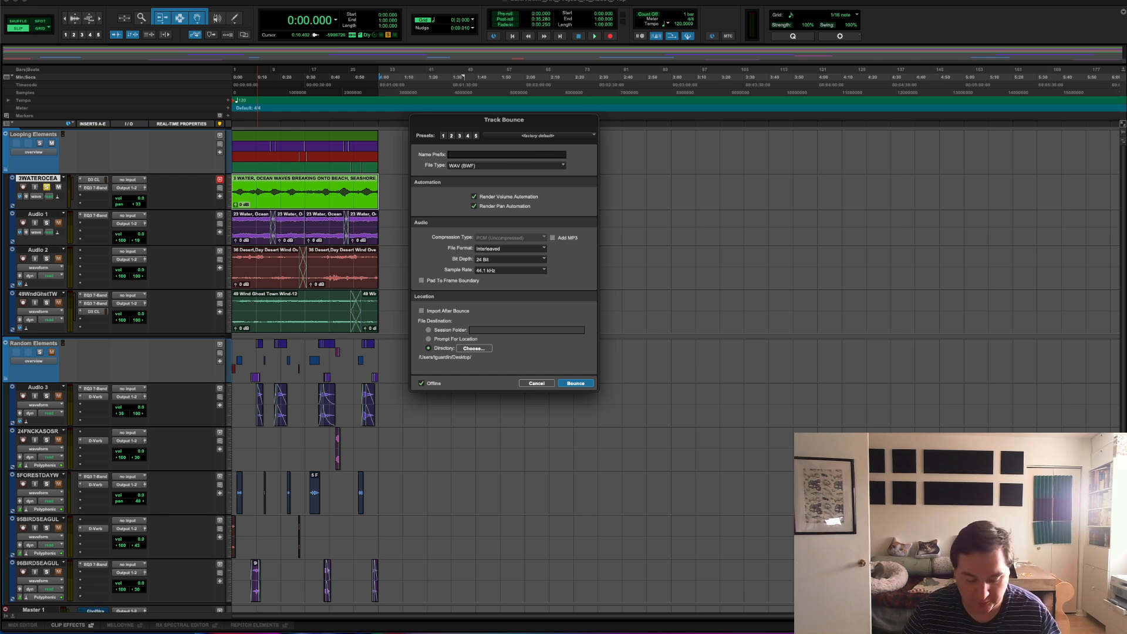
type("AAMP")
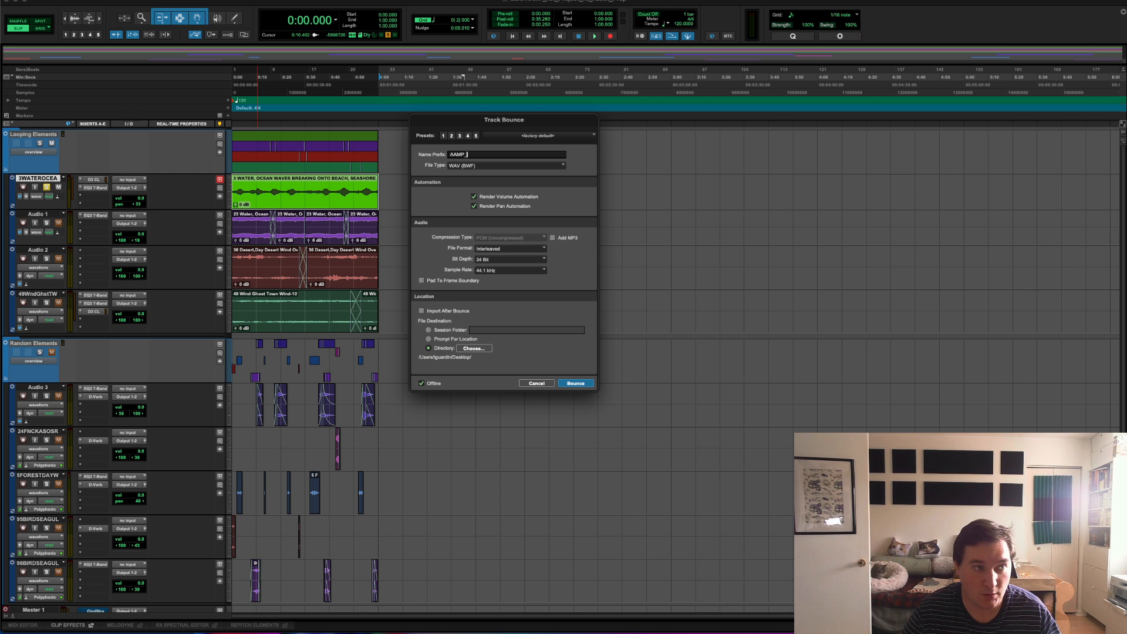
type("_AK_")
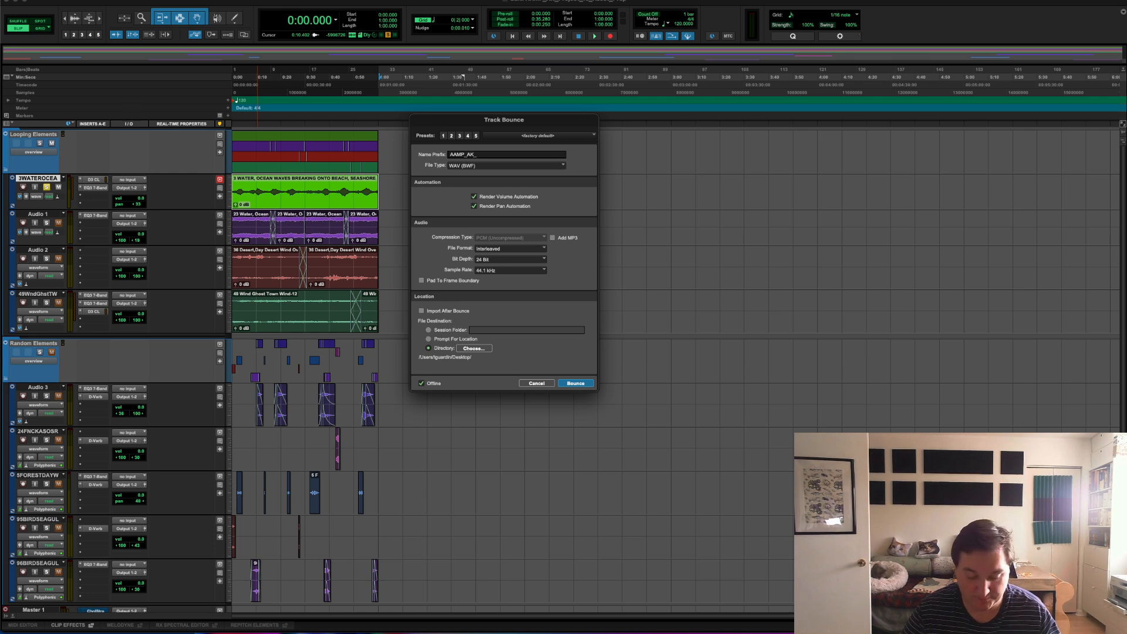
type("Ambient")
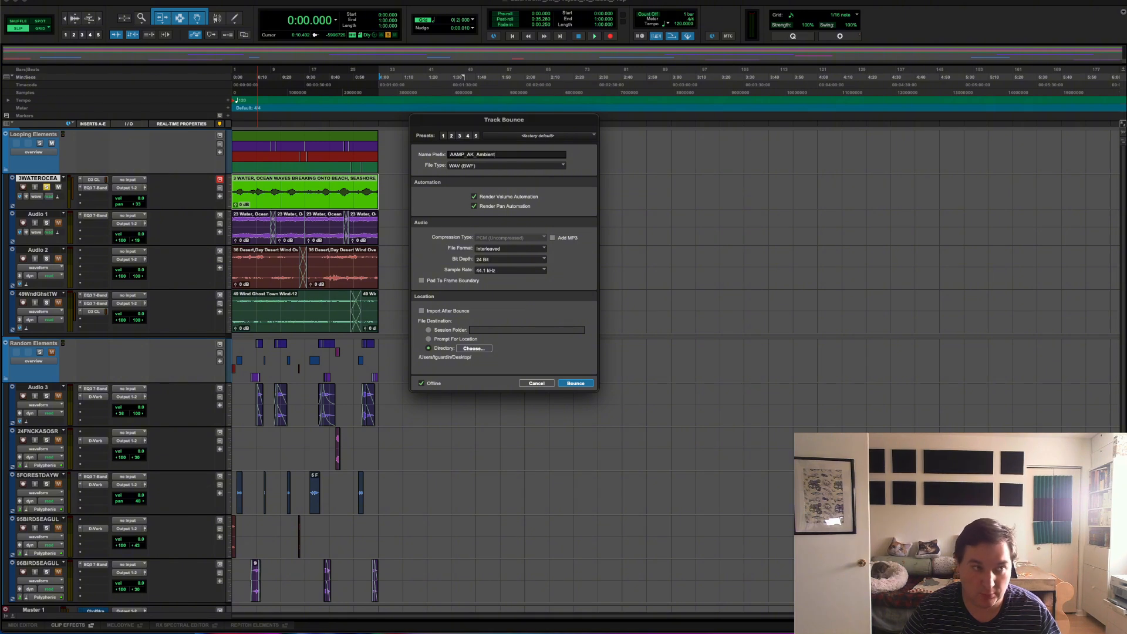
type("_Loop_1")
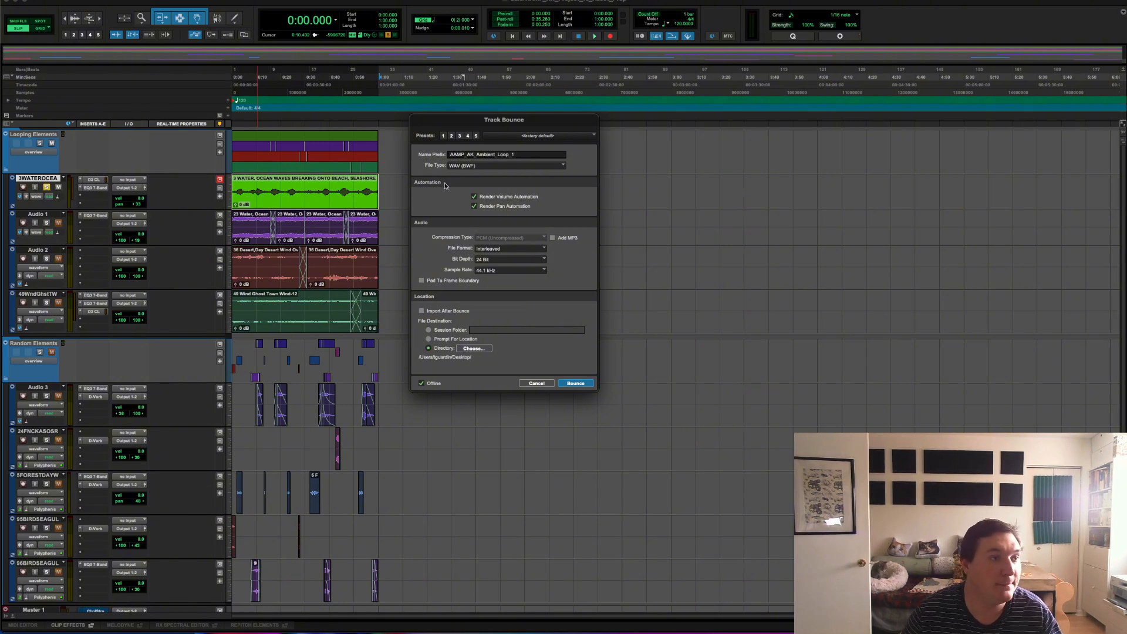
Step: Review the bounce's audio options, trying 16 Bit and returning to 24 Bit with Interleaved format and a 44.1 kHz sample rate
left_click(488, 249)
left_click(491, 247)
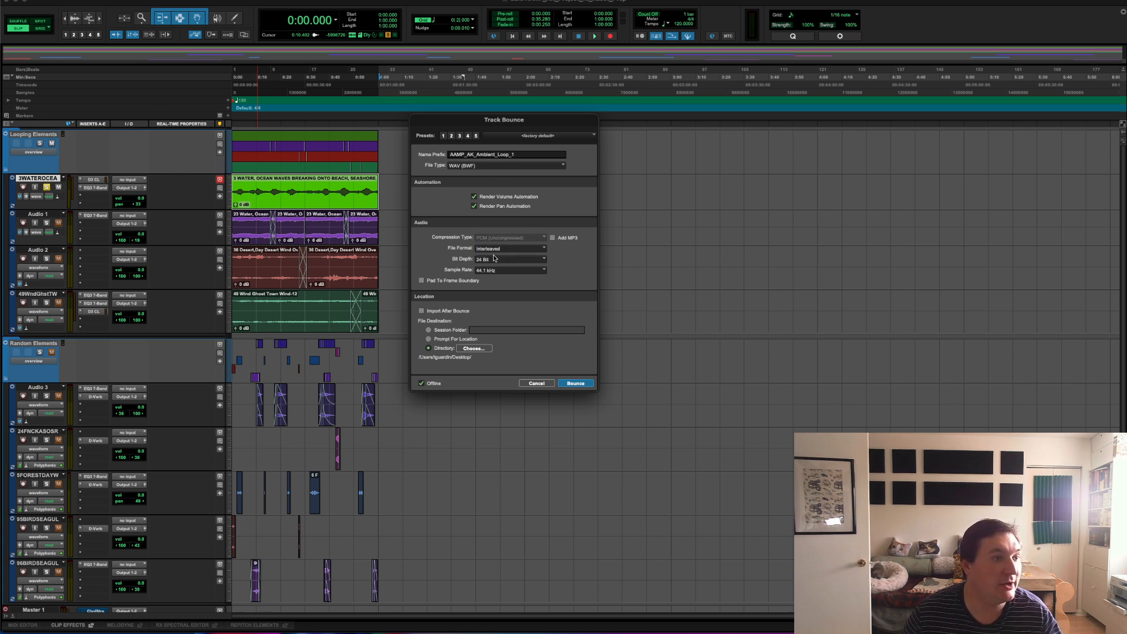
left_click(495, 258)
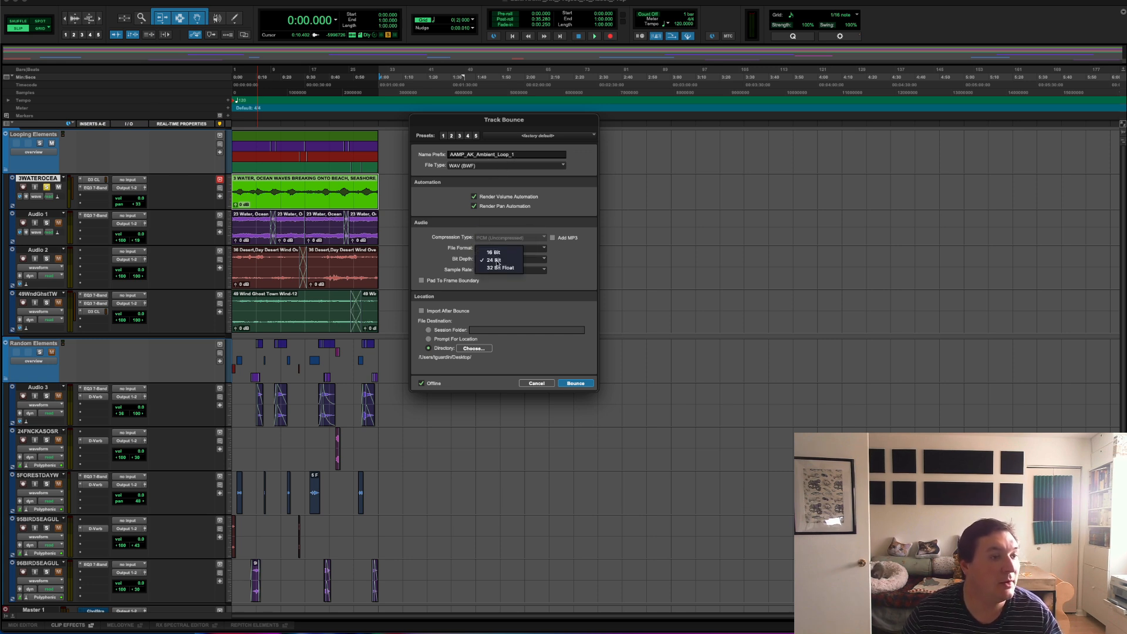
left_click(496, 253)
left_click(495, 250)
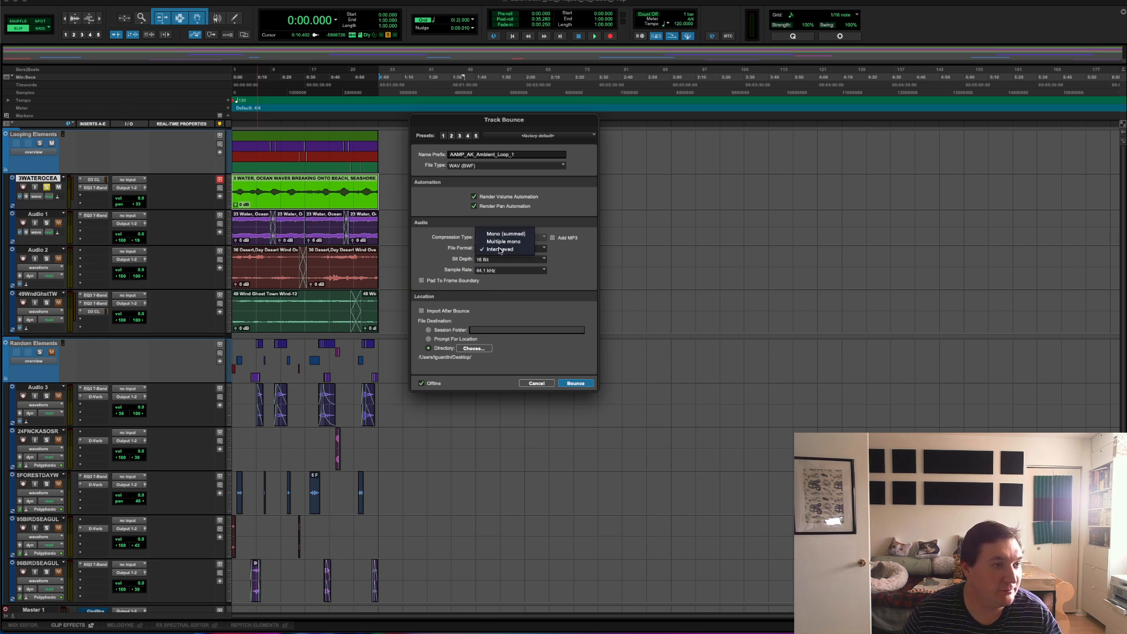
left_click(459, 268)
left_click(511, 251)
left_click(511, 249)
left_click(539, 260)
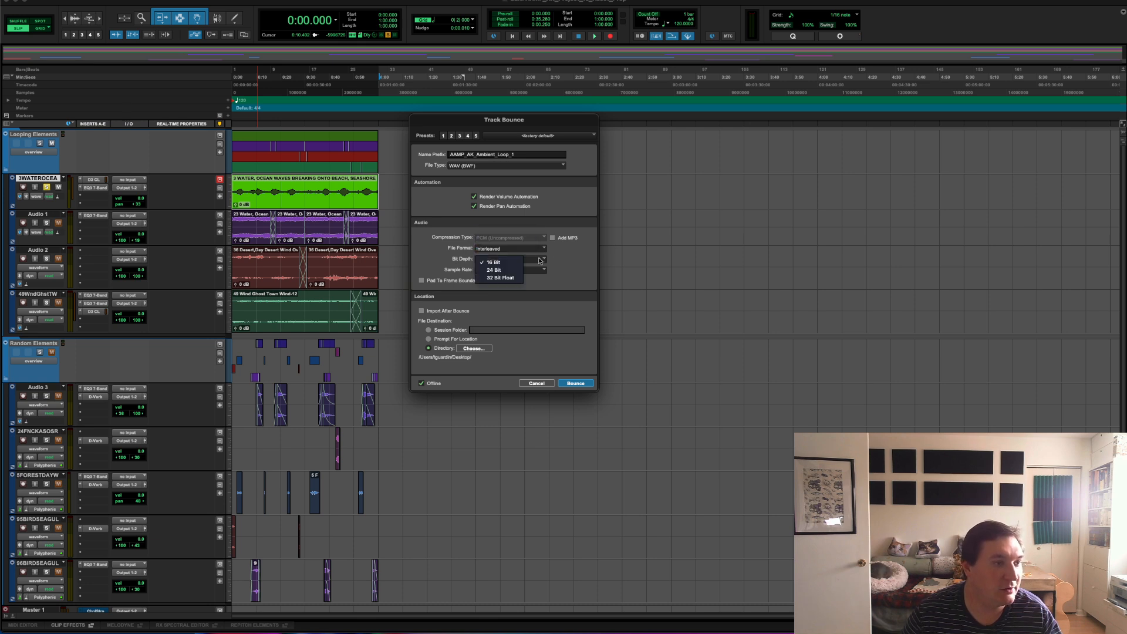
left_click(502, 270)
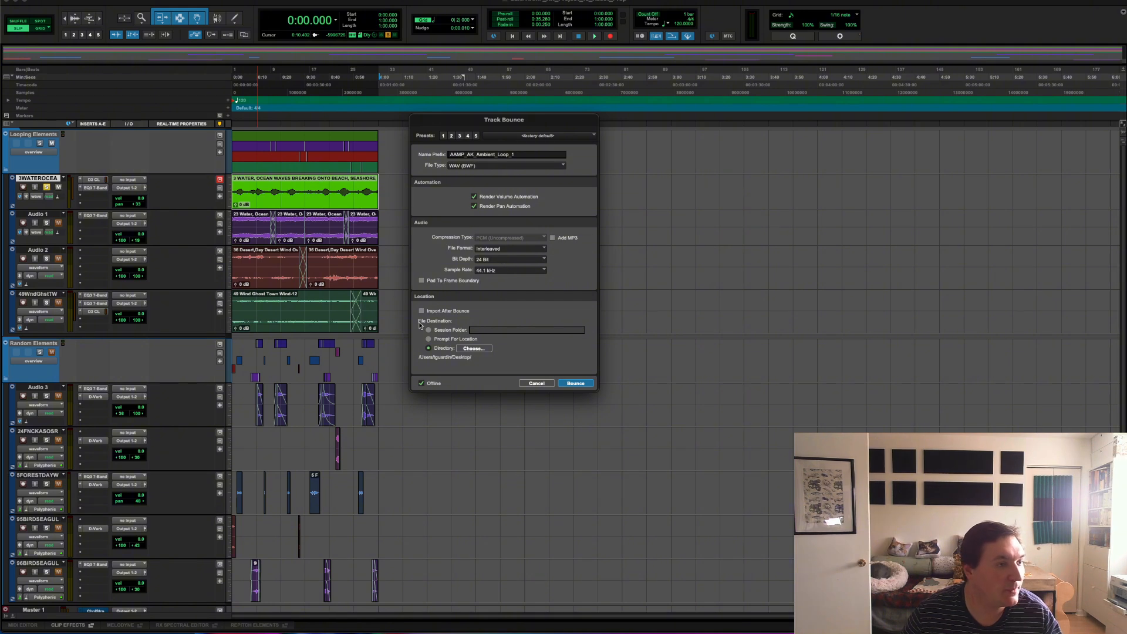
left_click(502, 272)
left_click(502, 273)
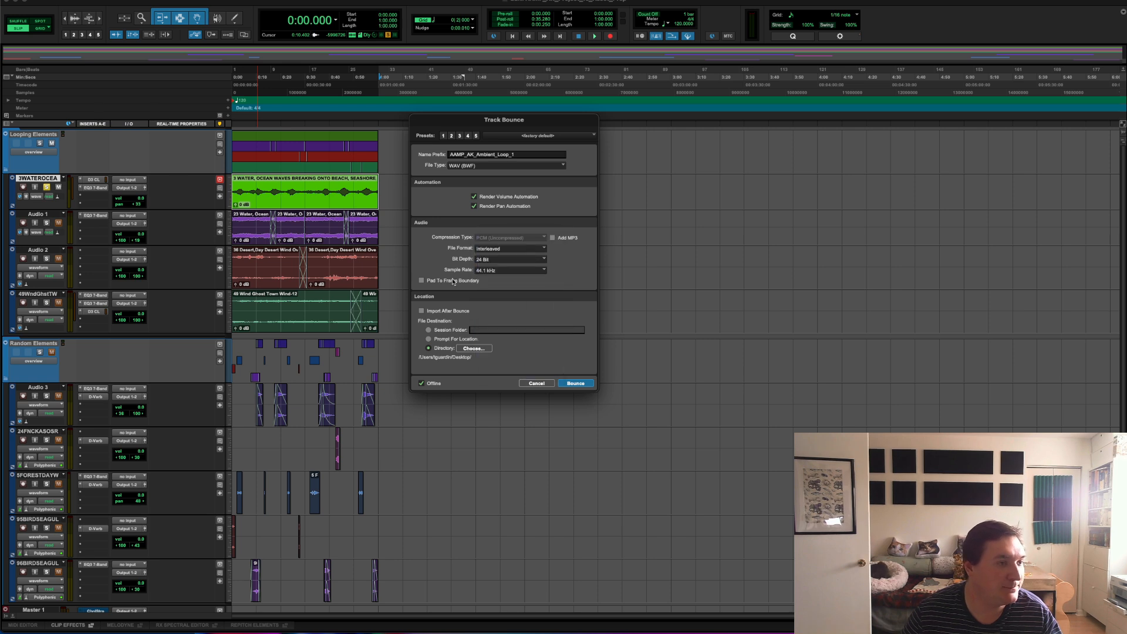
Step: Bounce the ocean waves track offline to the session's Bounced Files folder with Import After Bounce enabled
left_click(422, 311)
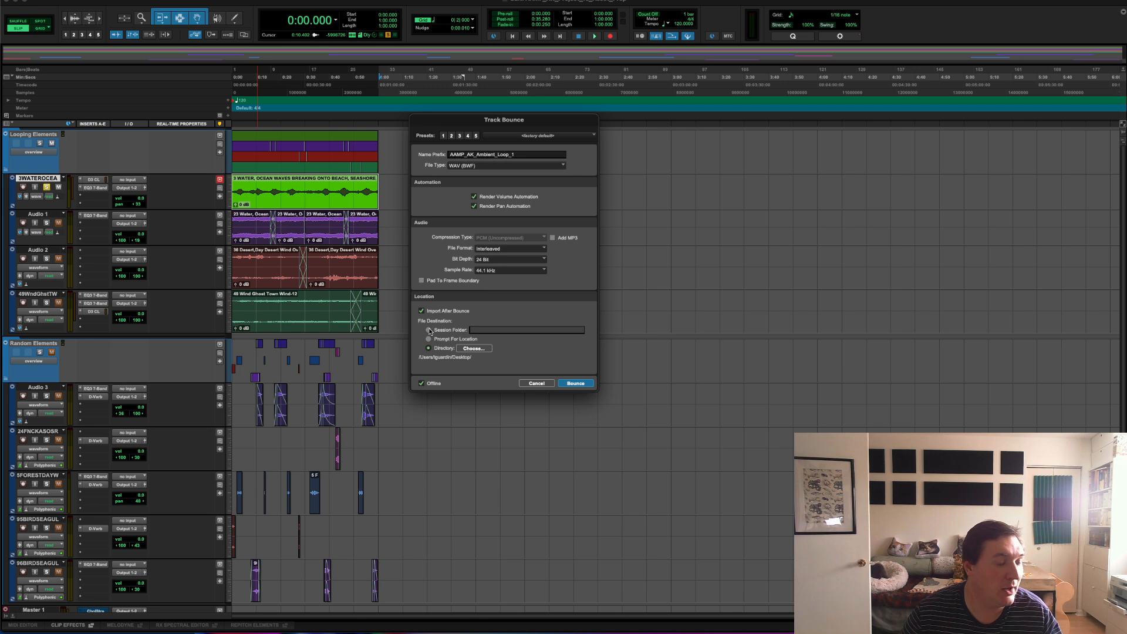
left_click(429, 330)
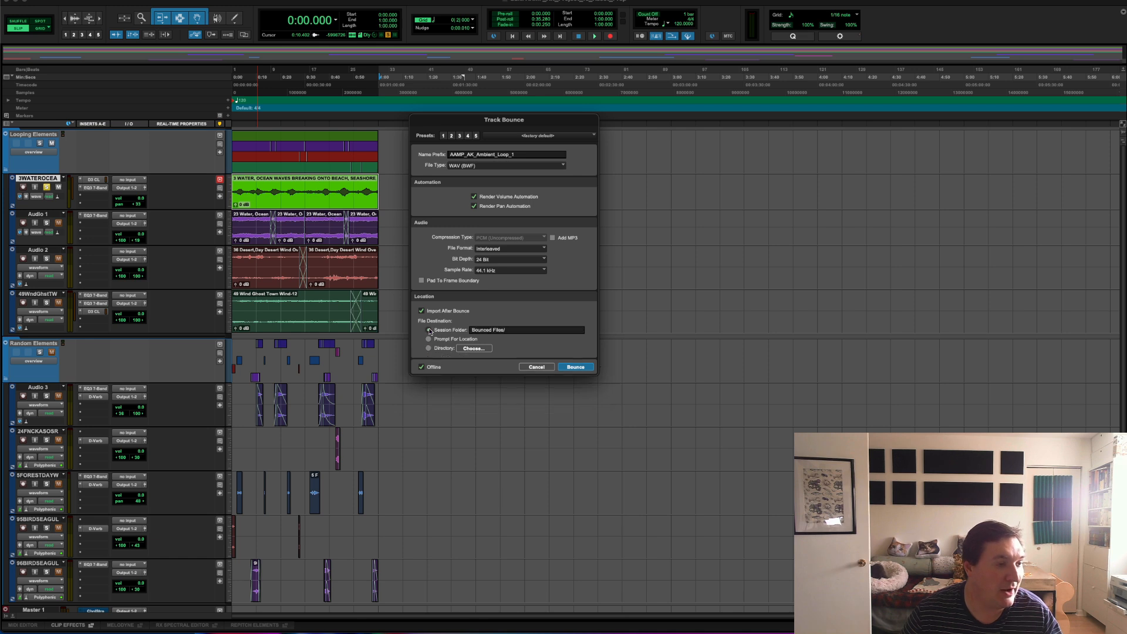
left_click(421, 366)
left_click(421, 366)
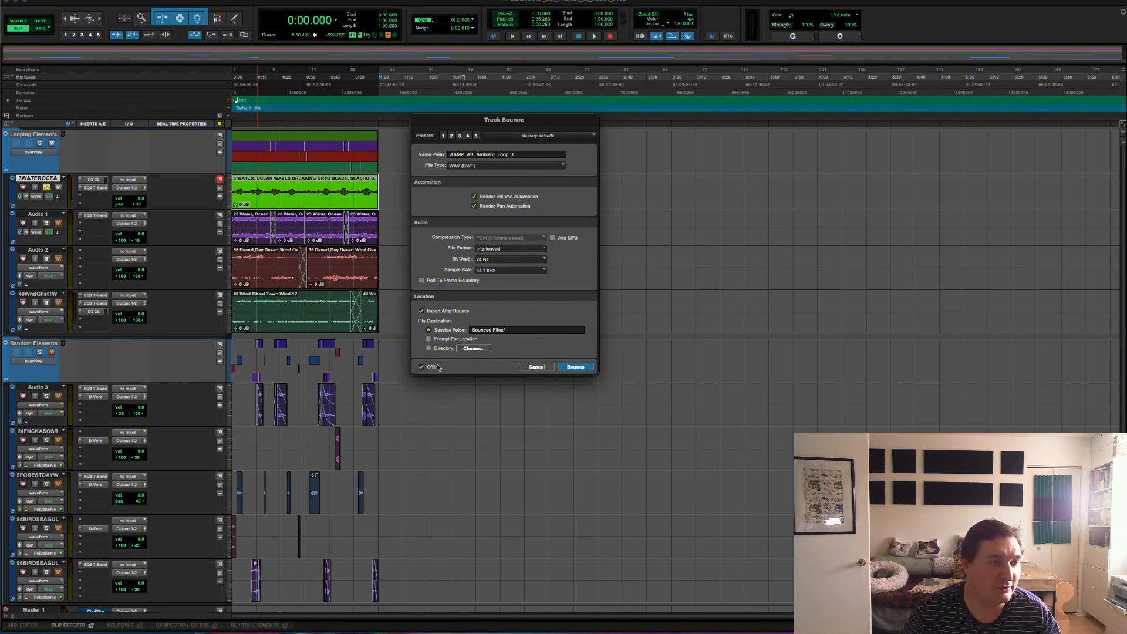
left_click(575, 367)
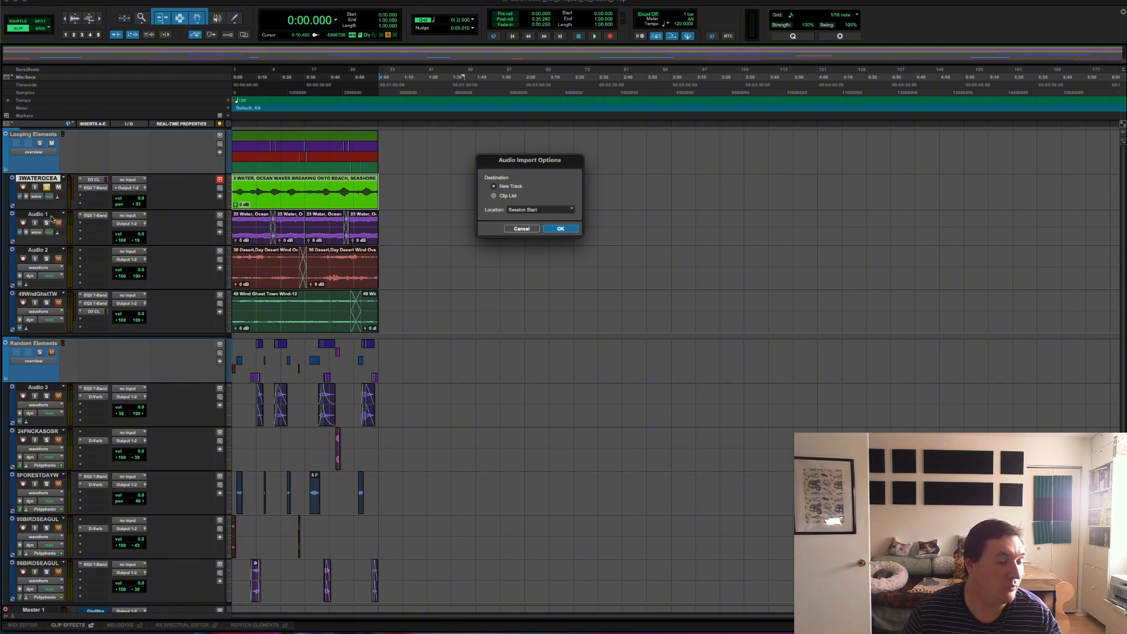
Step: Import the bounced audio to a new track at Session Start and select its clip
left_click(565, 210)
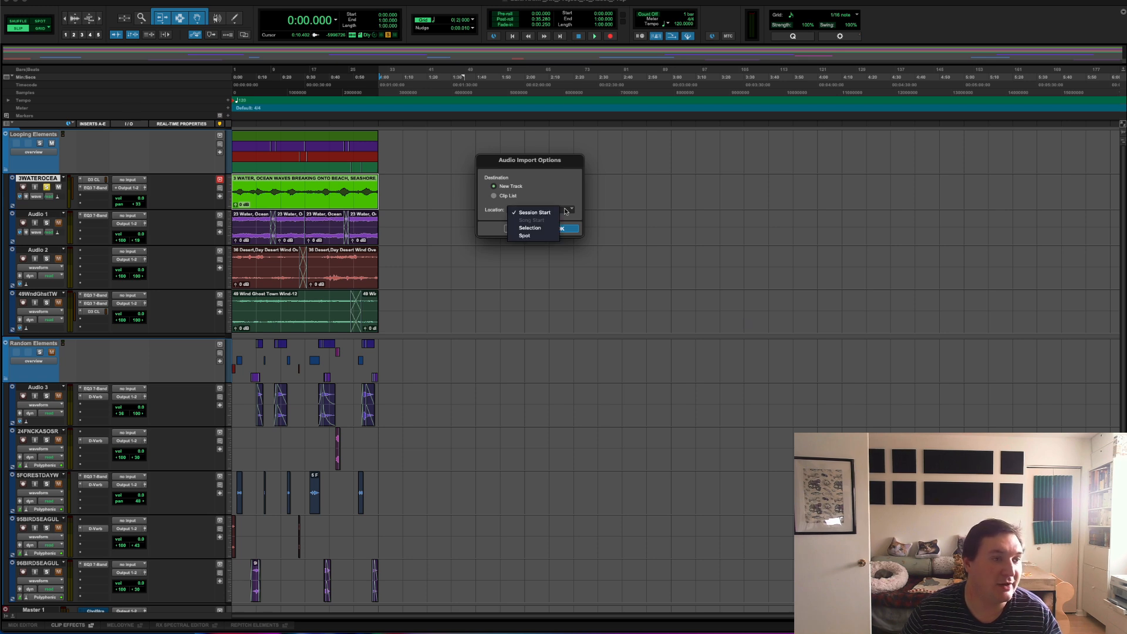
key("Down")
key("Down")
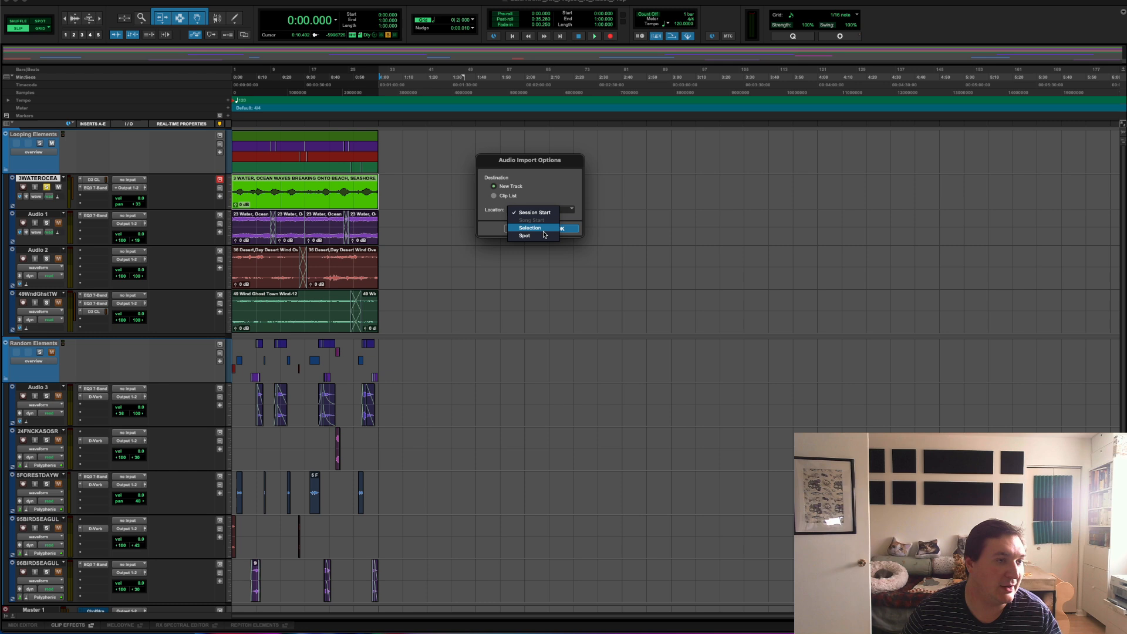
left_click(557, 200)
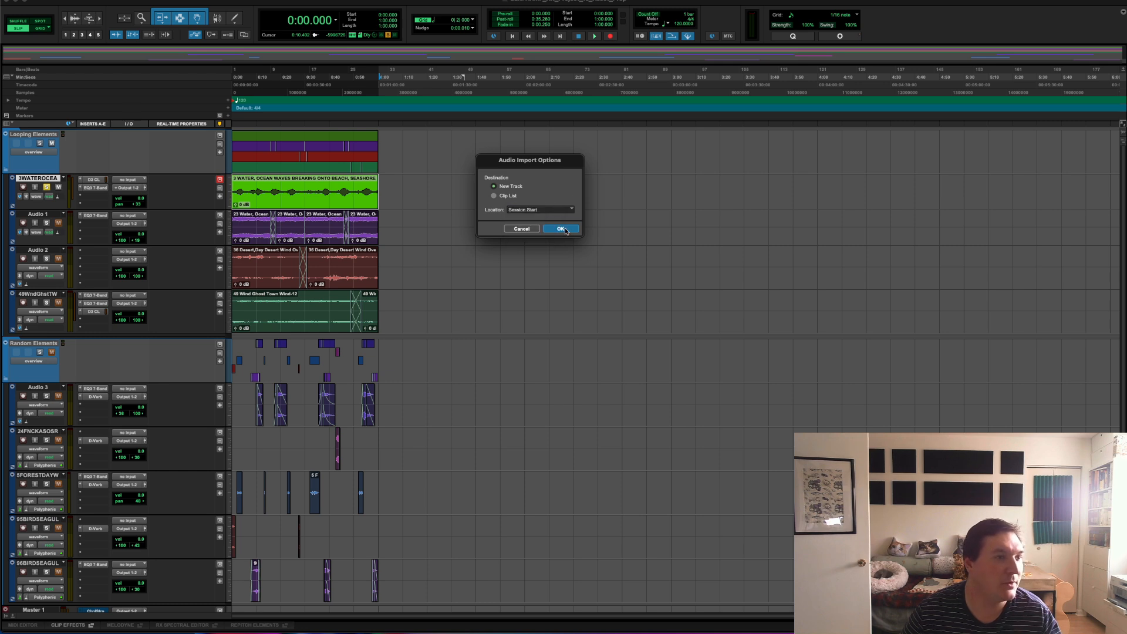
left_click(562, 229)
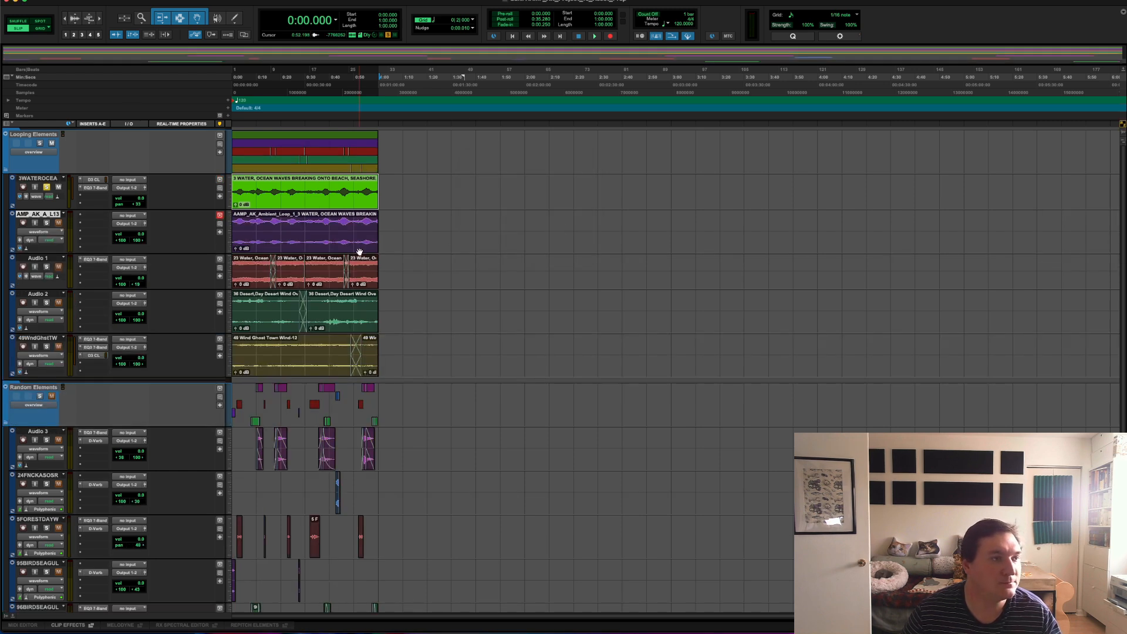
left_click(274, 223)
left_click(272, 239)
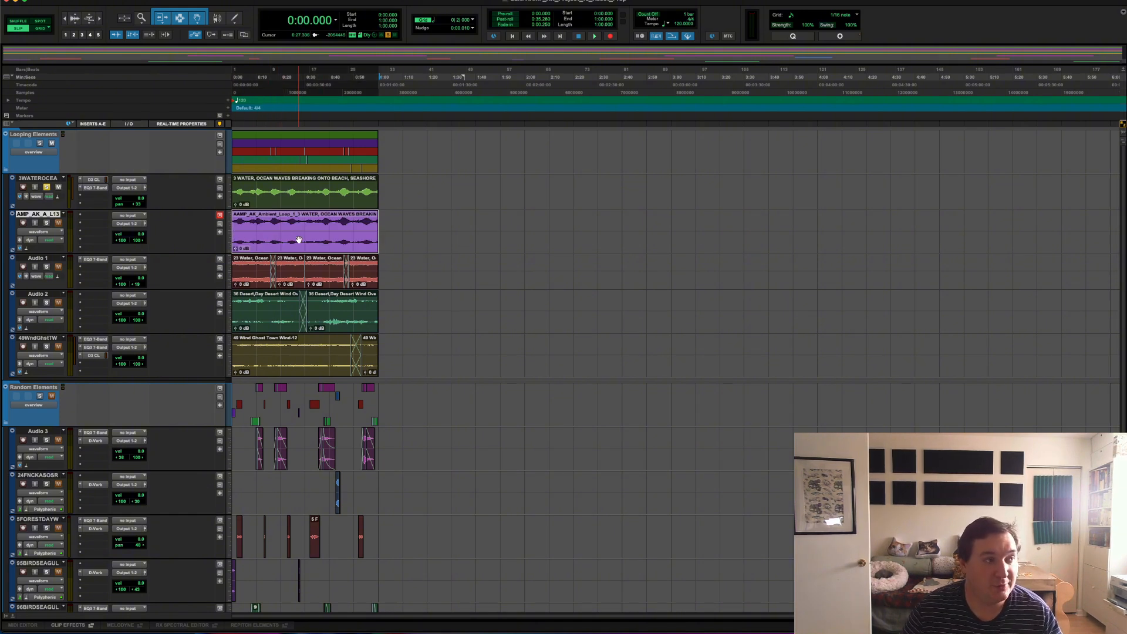
Step: Solo the bounced ocean waves track and select its clip
left_click(46, 223)
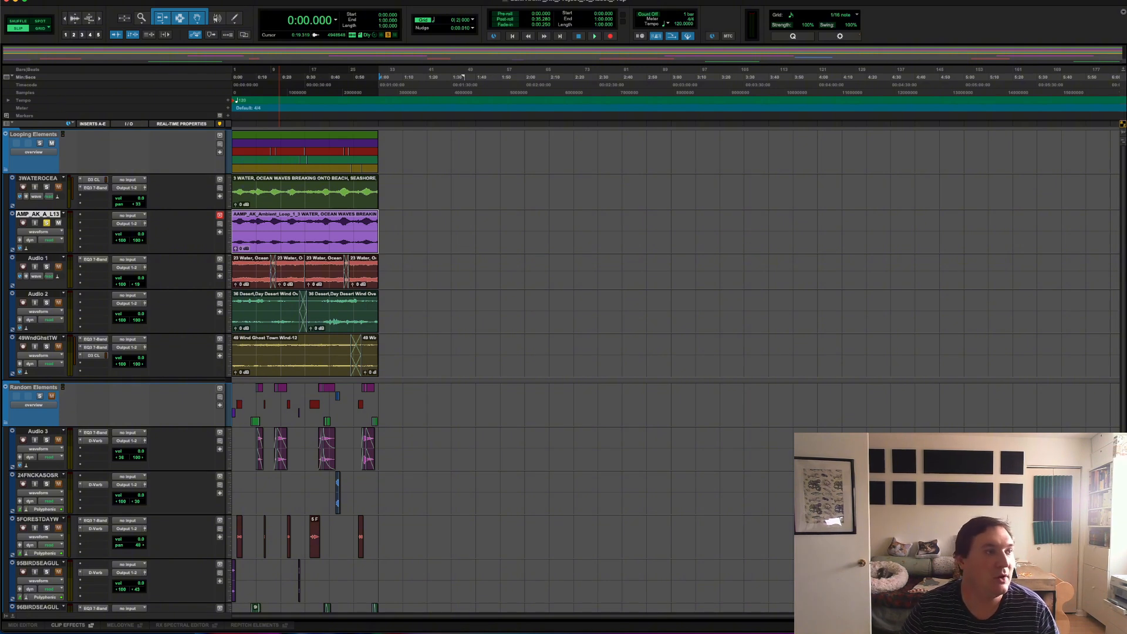
left_click(403, 215)
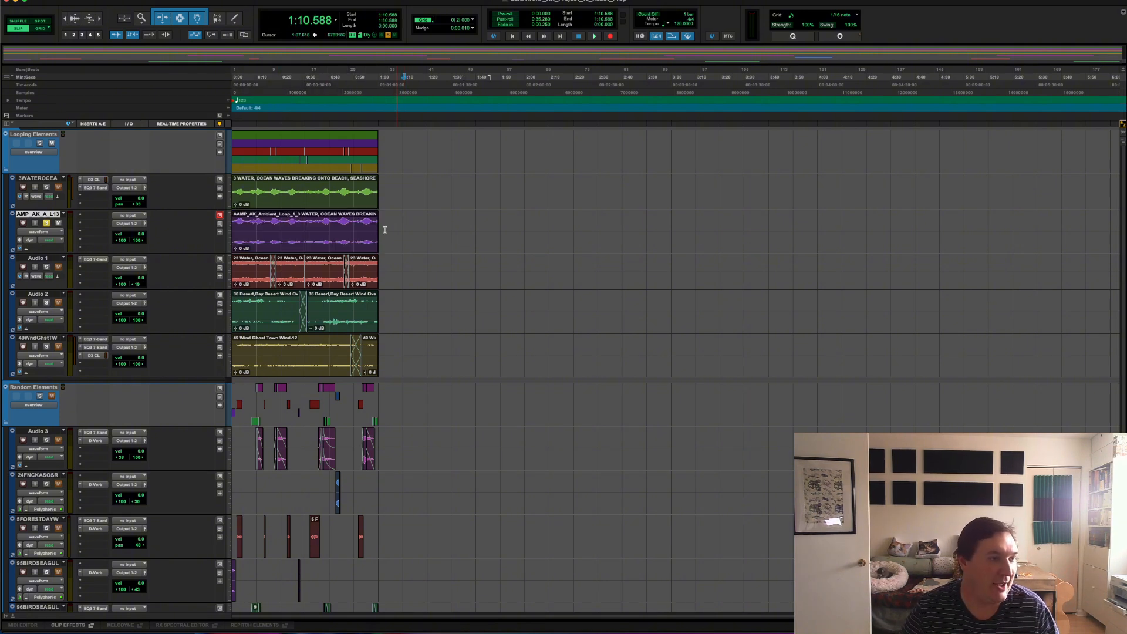
left_click(321, 243)
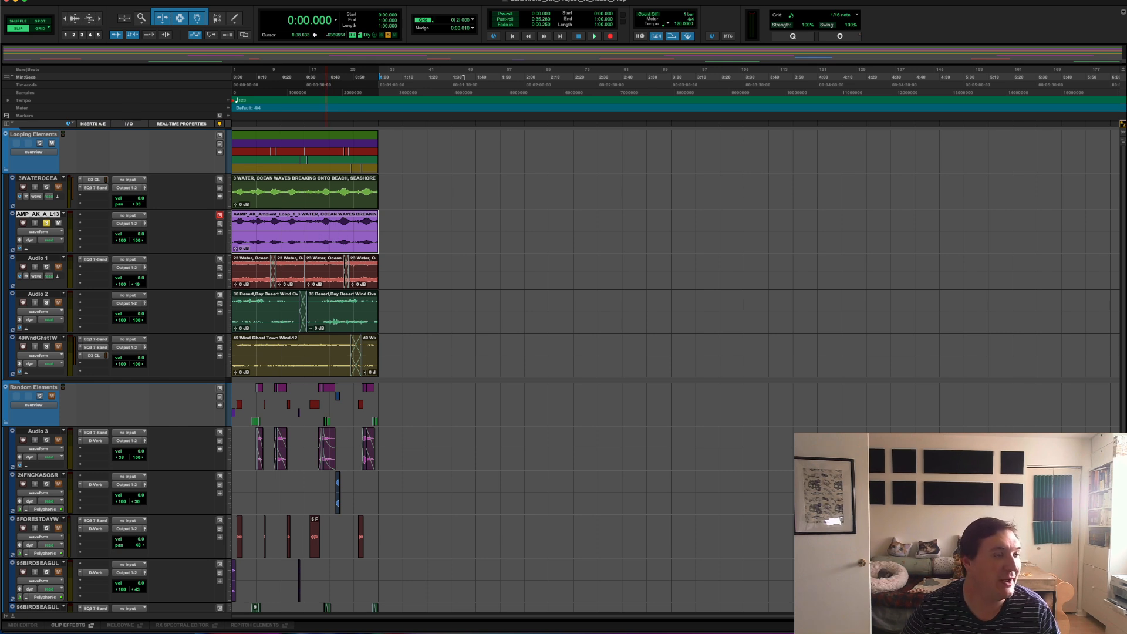
Step: Normalize the bounced ocean waves clip to a peak level of -1 dB with the AudioSuite Normalize processor, then close the processor
left_click(206, 0)
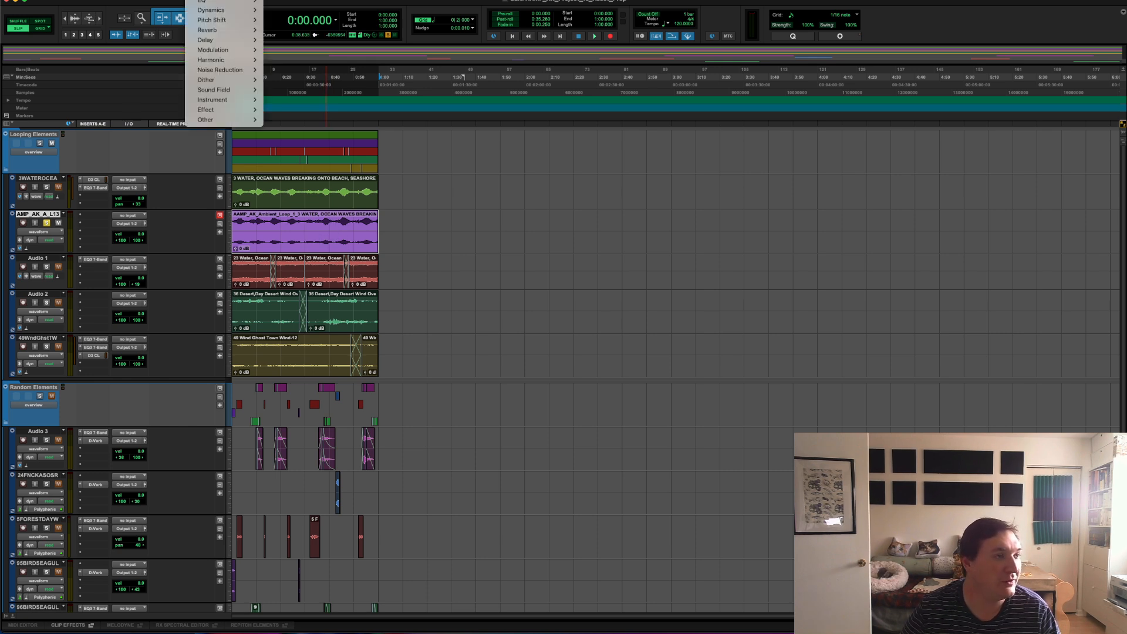
mouse_move(248, 120)
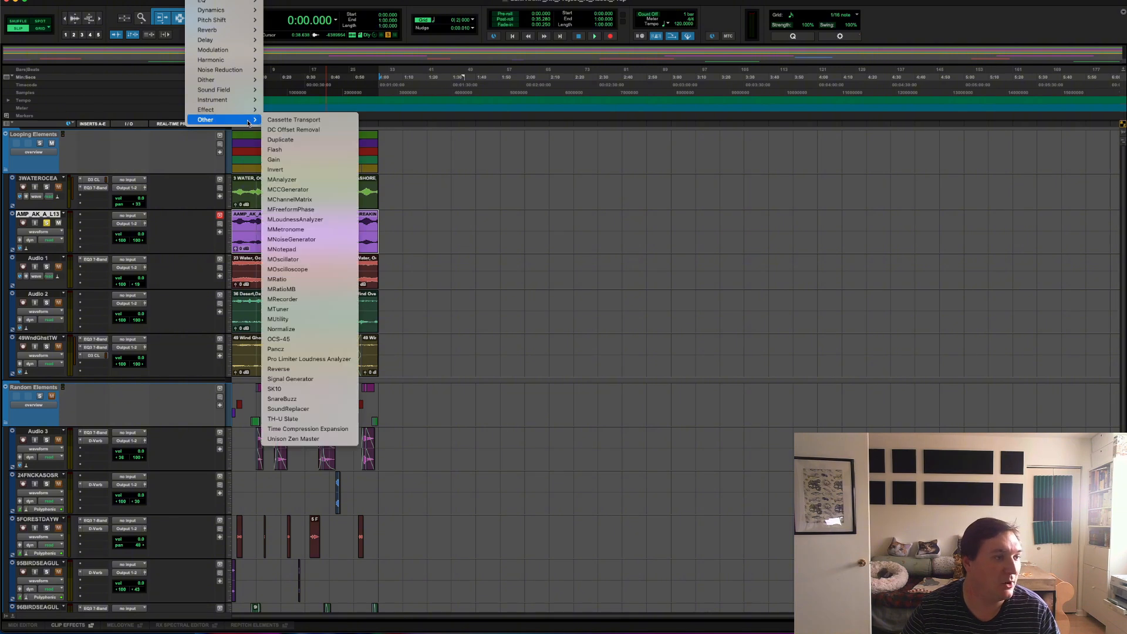
left_click(313, 329)
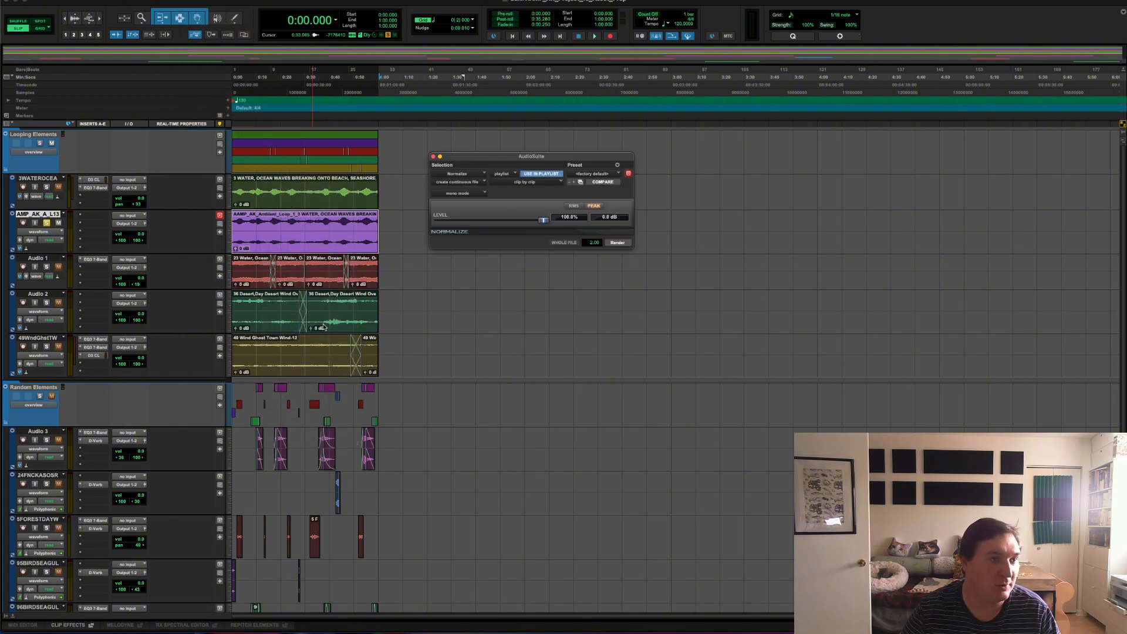
left_click_drag(537, 156, 543, 178)
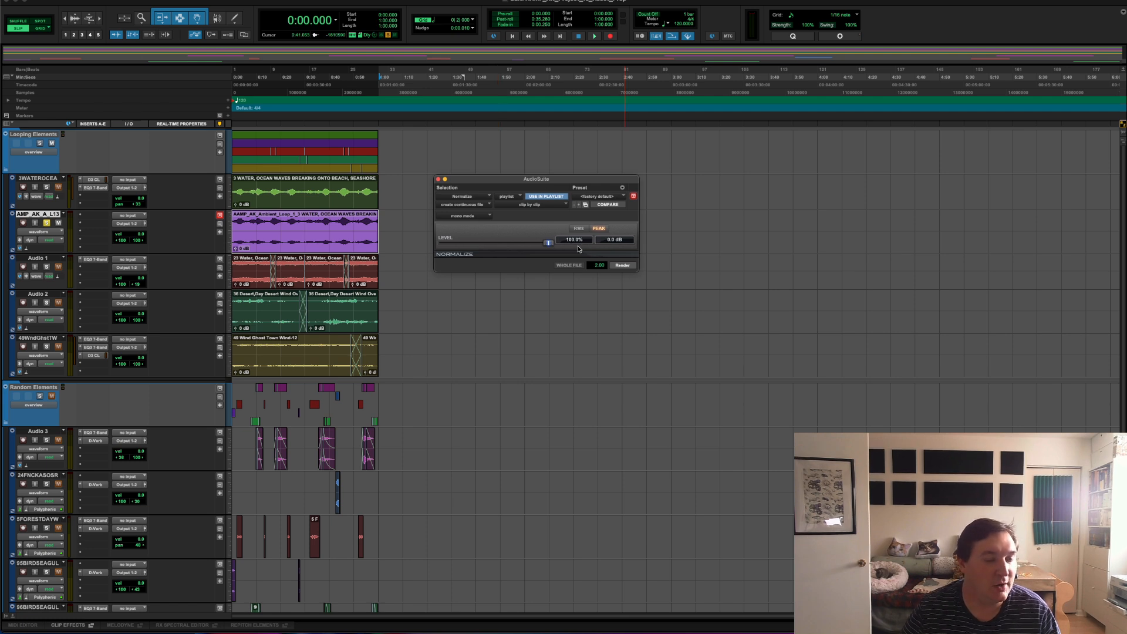
left_click(611, 239)
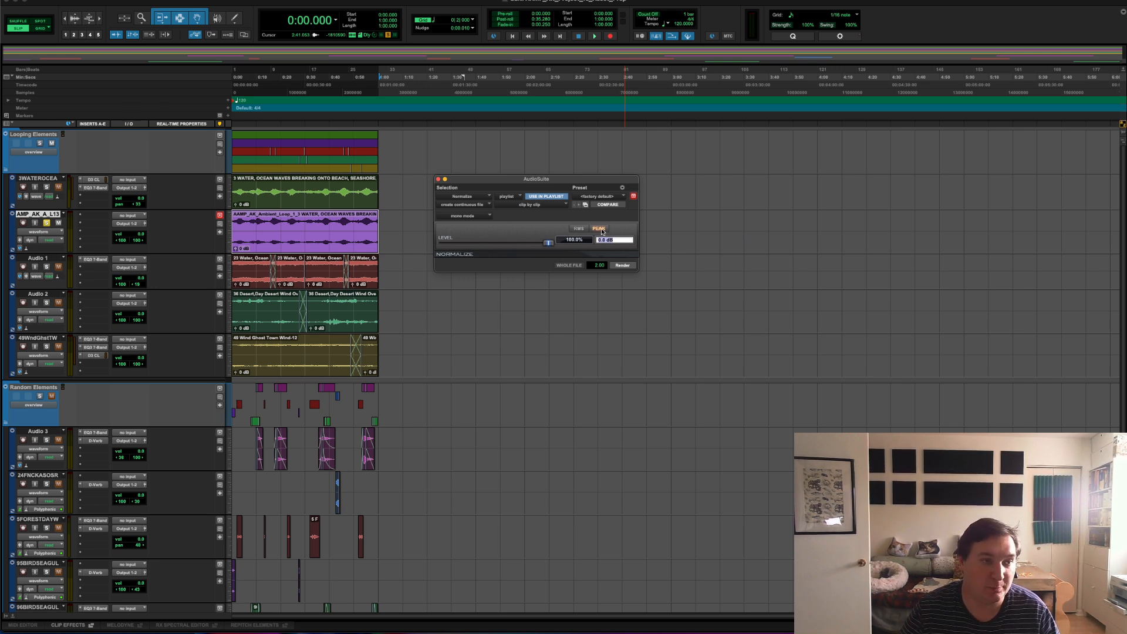
left_click(601, 229)
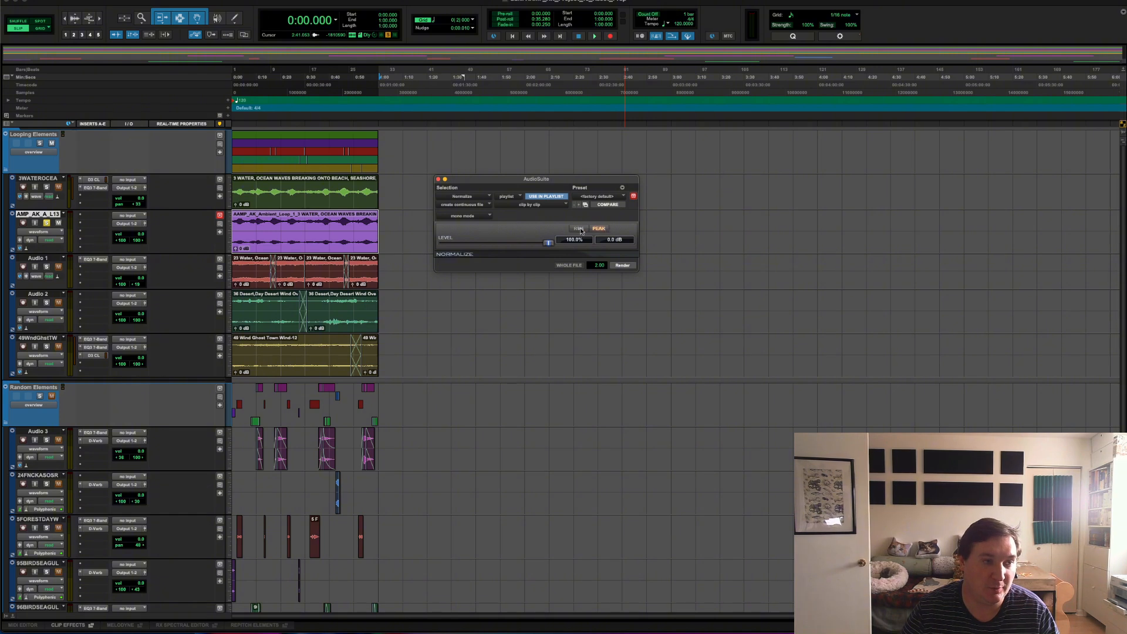
left_click(613, 239)
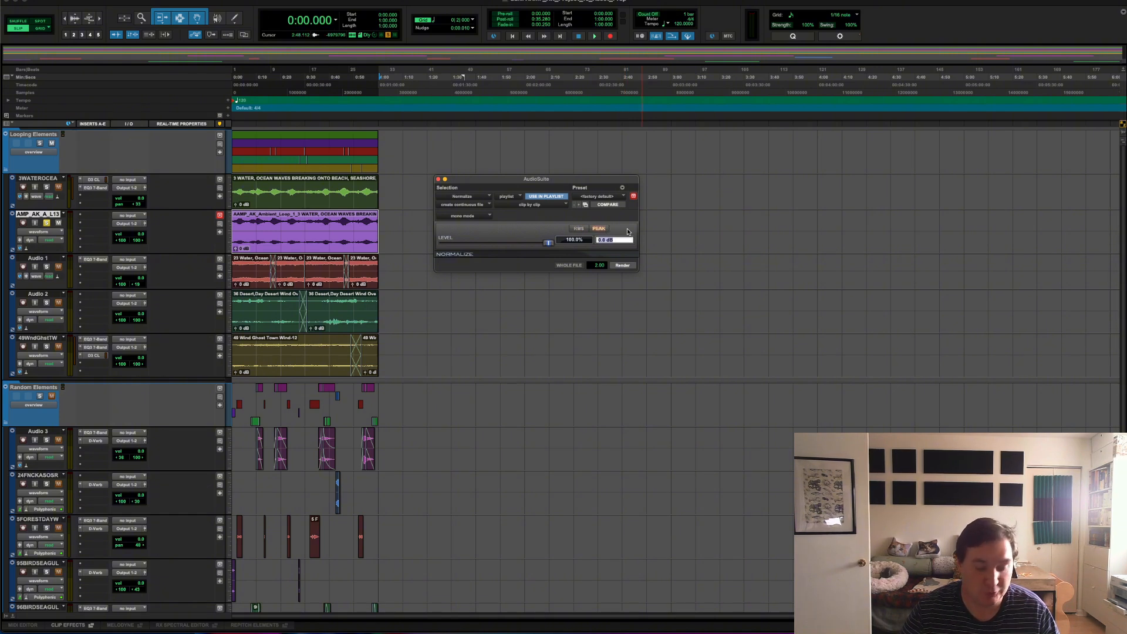
type("-1")
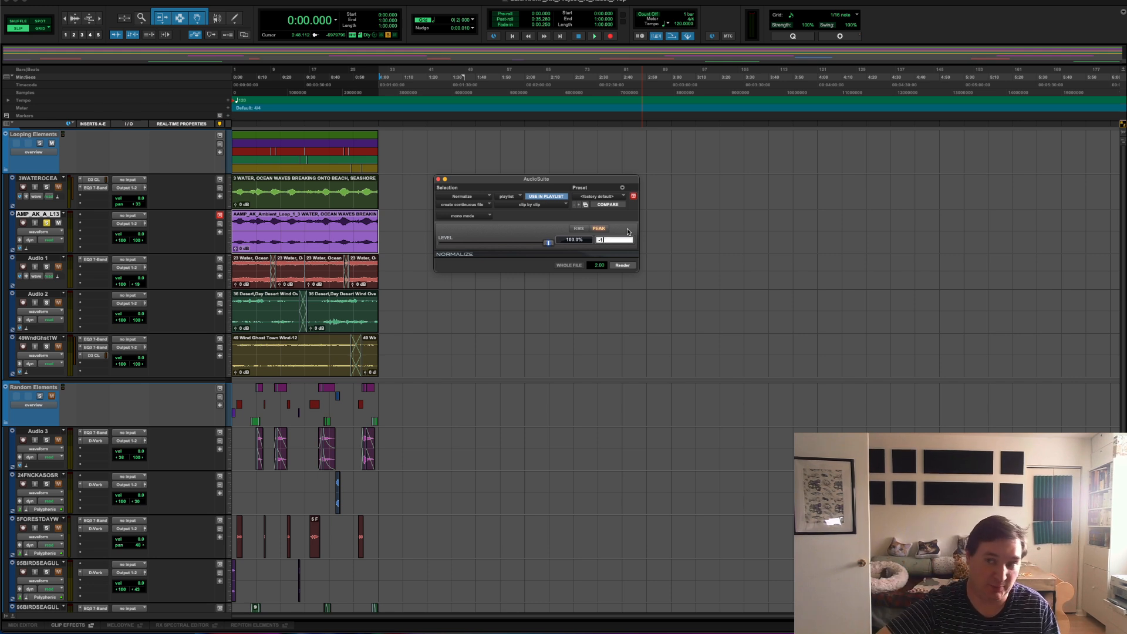
left_click(621, 265)
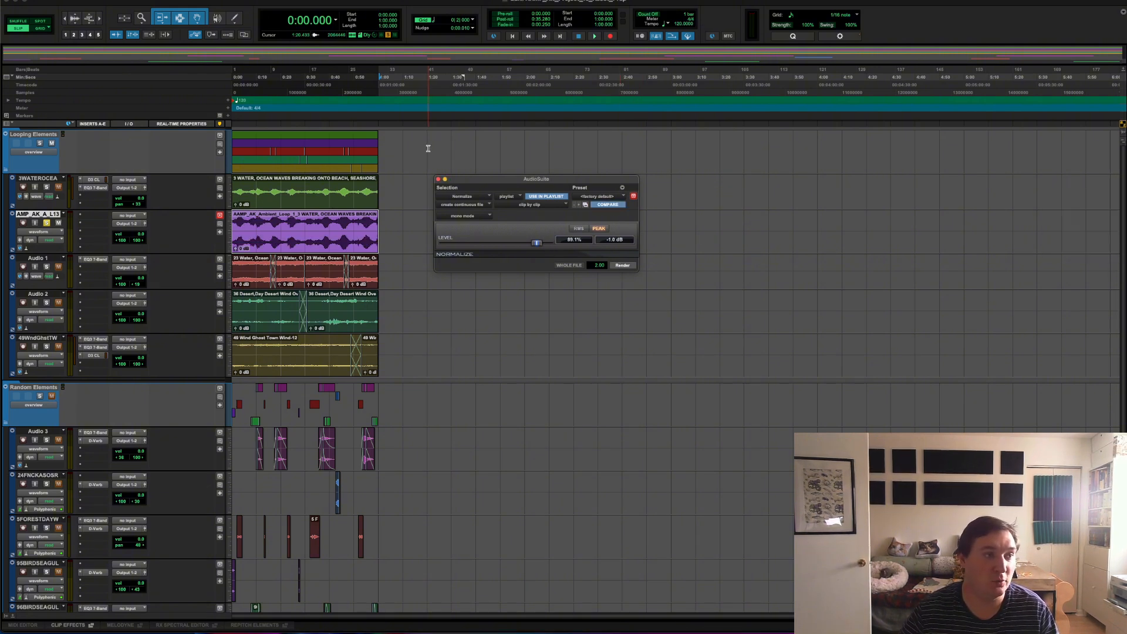
left_click(438, 179)
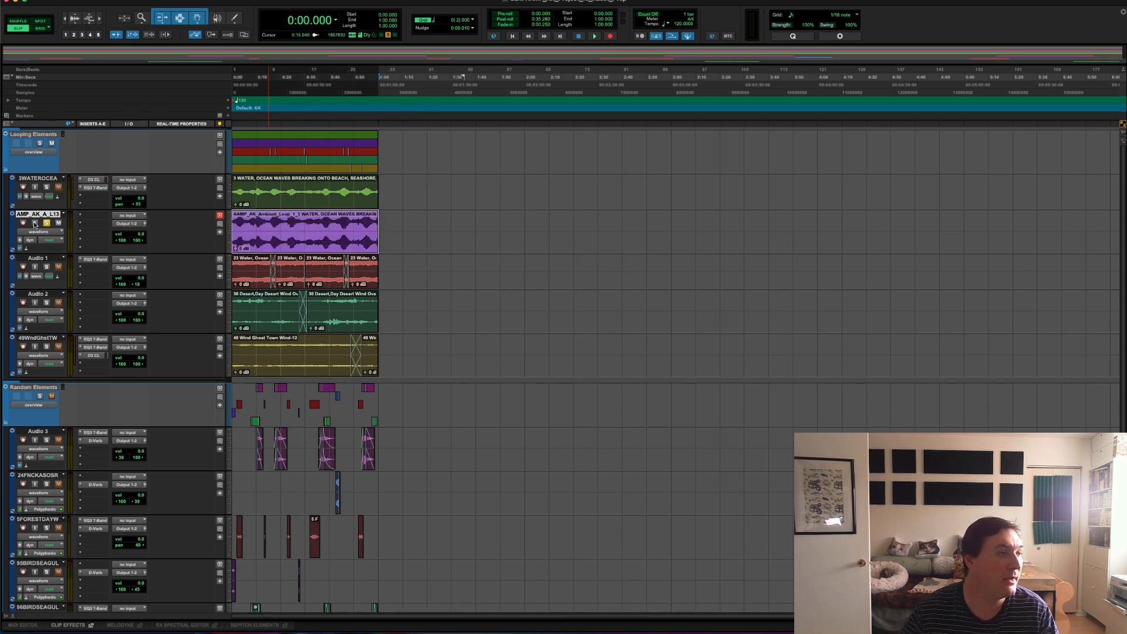
Step: Play back the normalized ocean waves clip from about 0:02 and stop playback
left_click(242, 228)
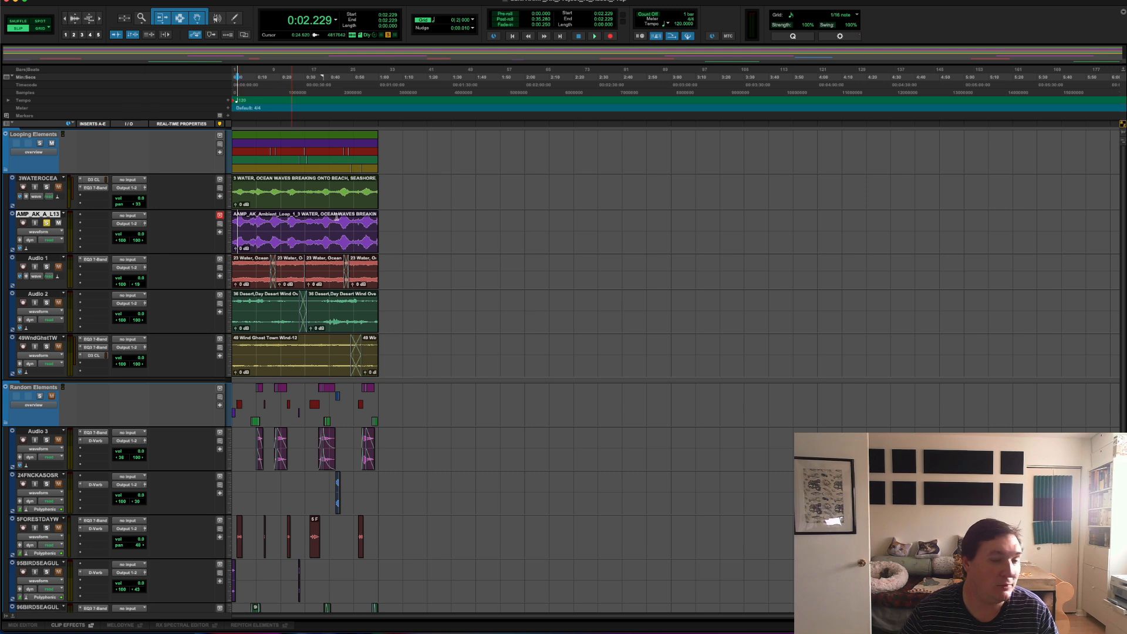
key("space")
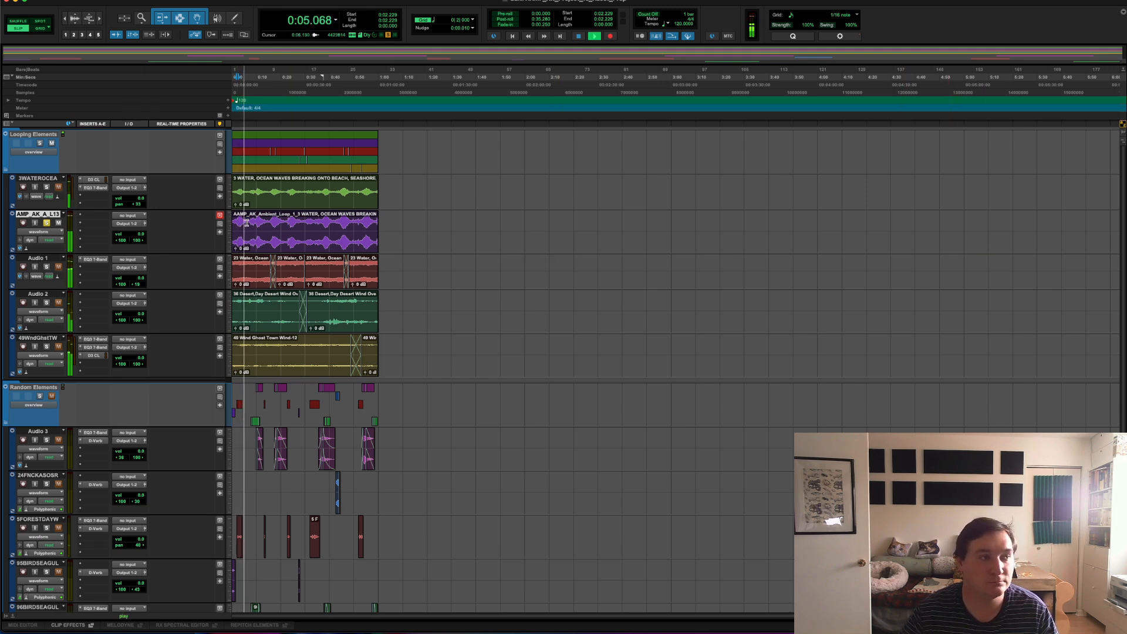
key("space")
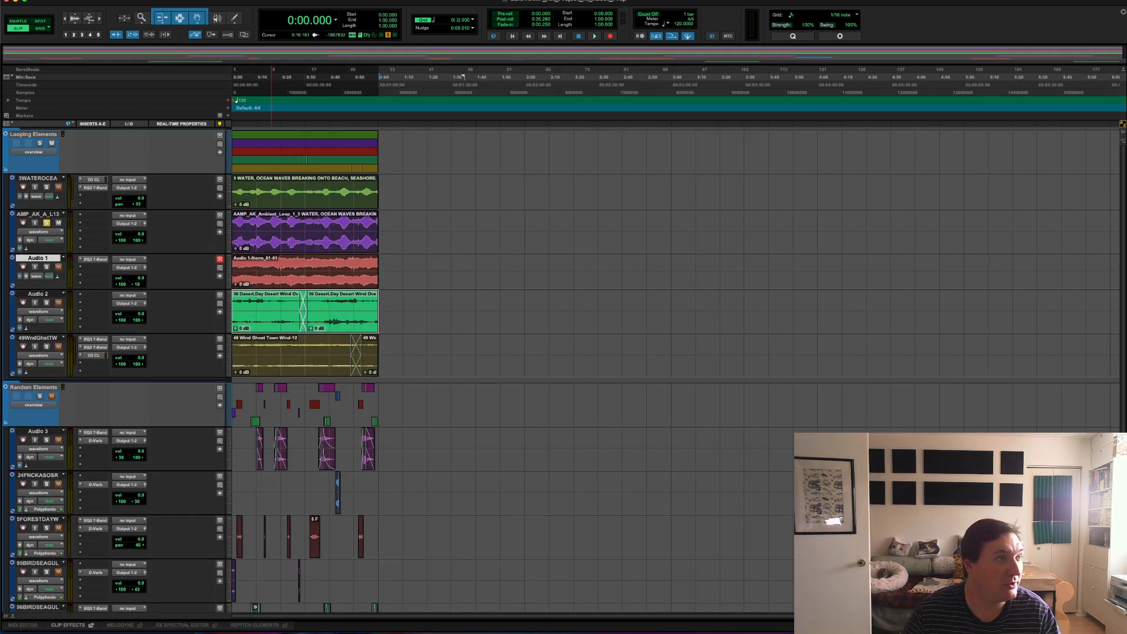
Step: Consolidate the crossfaded desert wind clips on the Audio 2 track into a single clip
left_click(102, 1)
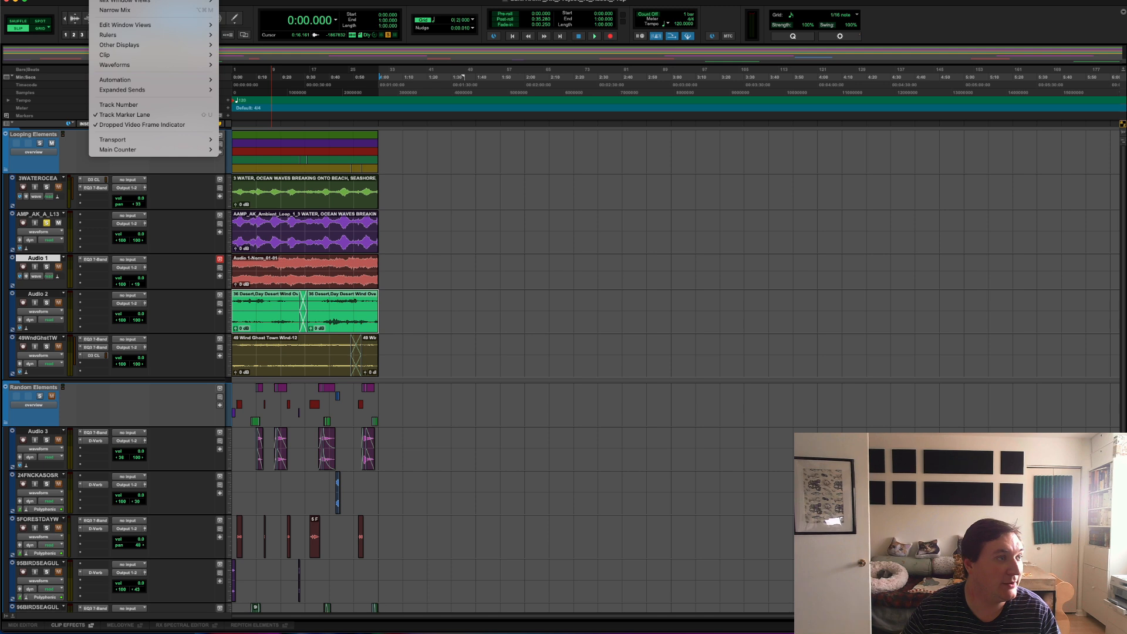
mouse_move(81, 0)
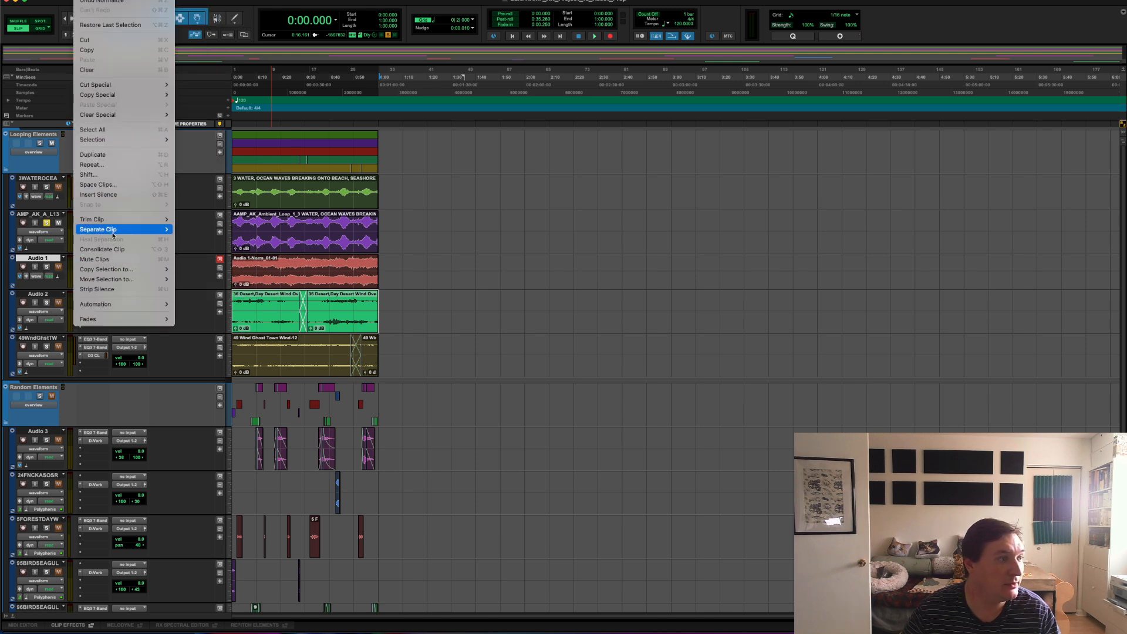
mouse_move(113, 229)
left_click(102, 249)
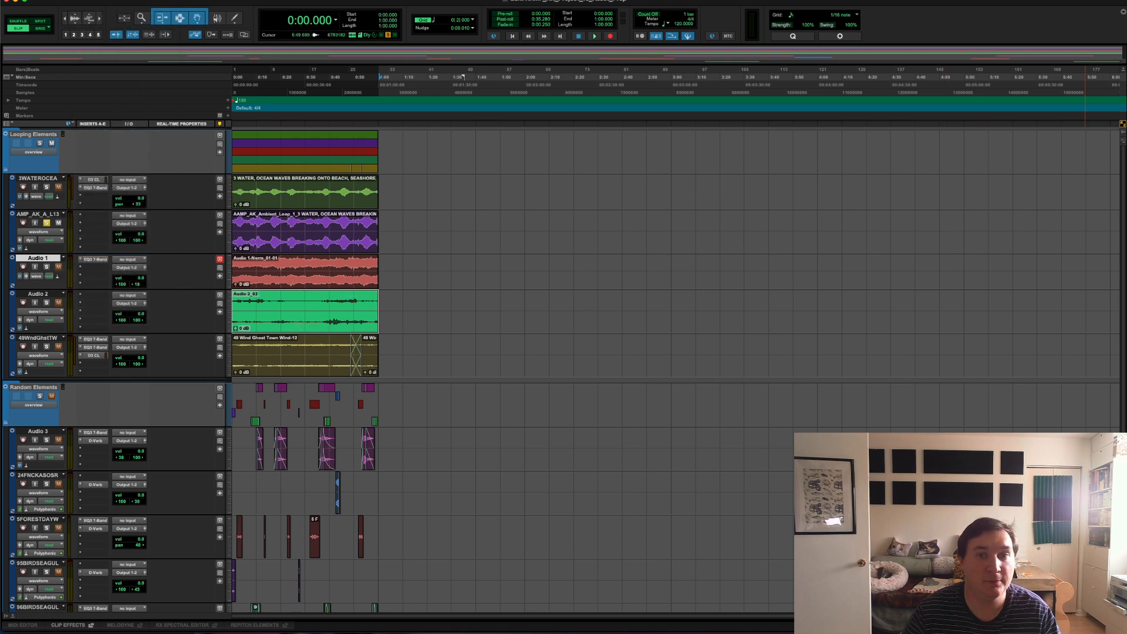
Step: Check the Audio 2 channel in the mixer, then return to its consolidated clip
key("super+equal")
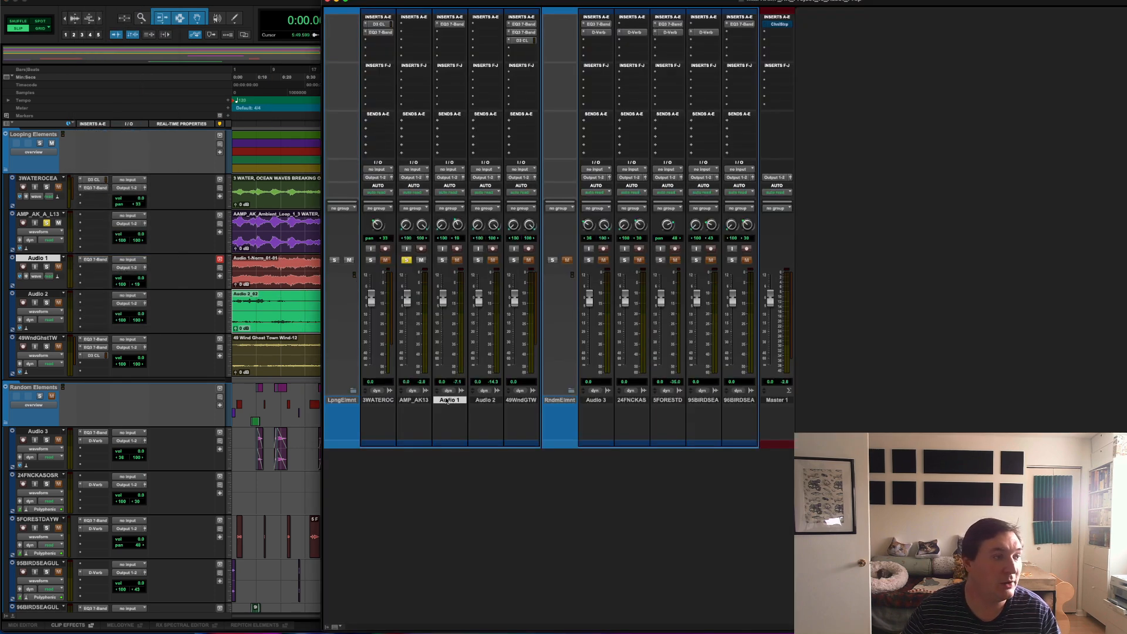
left_click(485, 400)
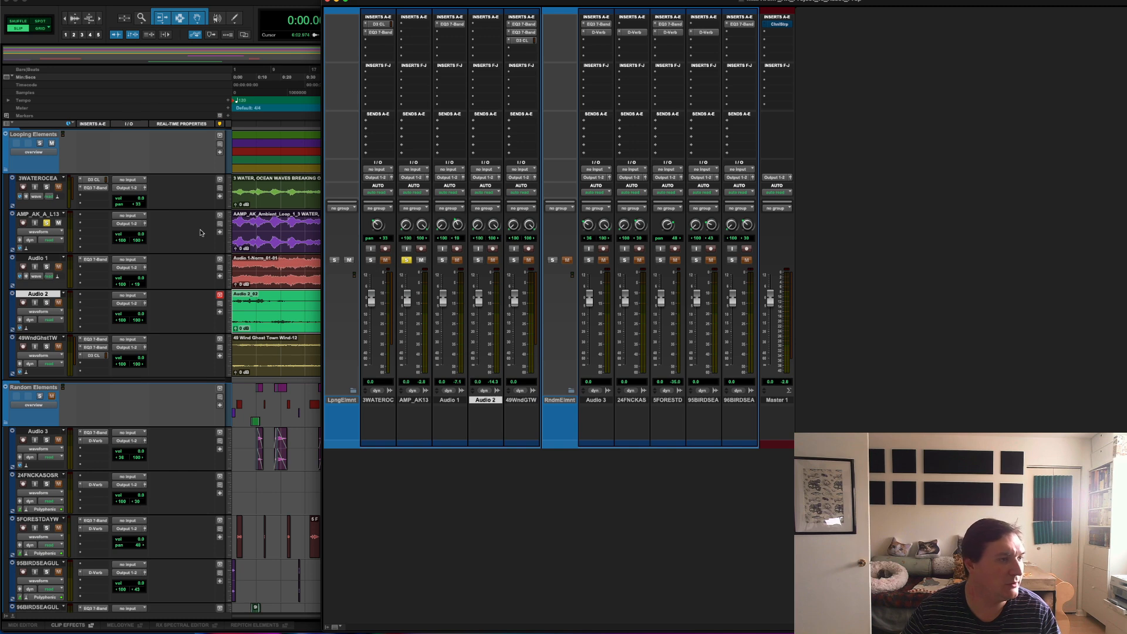
left_click(247, 311)
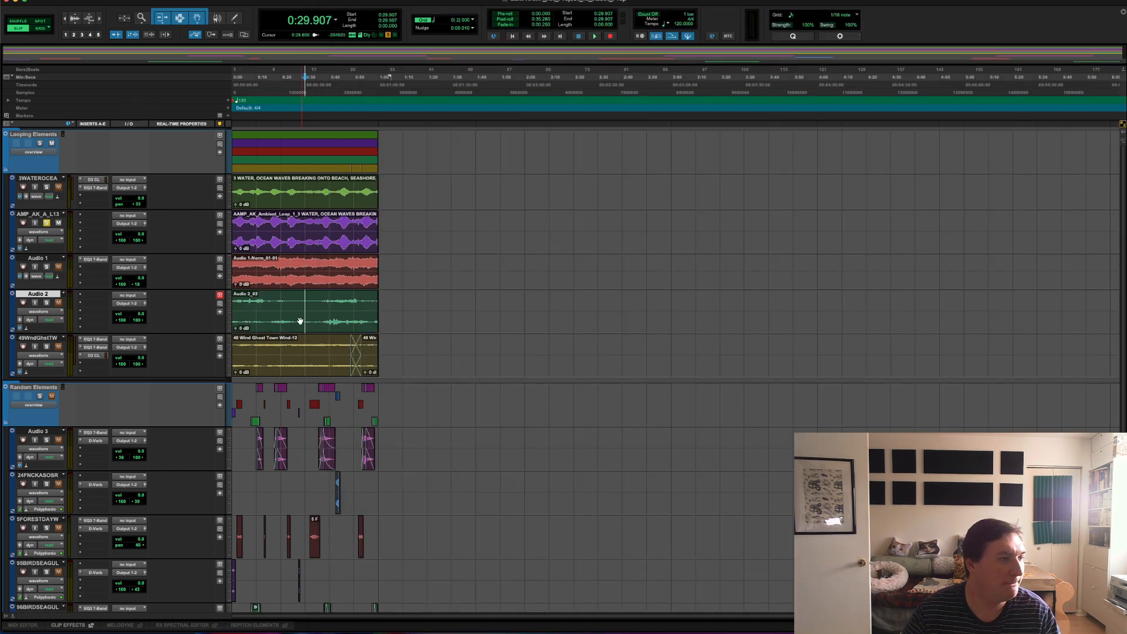
Step: Normalize the consolidated desert wind clip on Audio 2 to a peak level of -1 dB
left_click(85, 0)
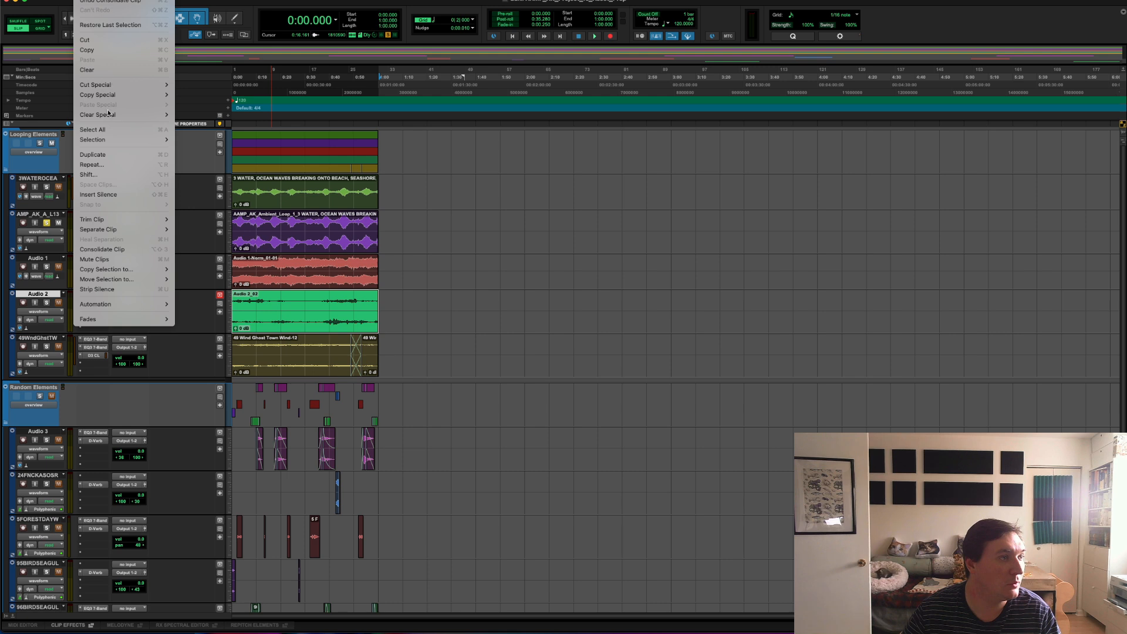
mouse_move(203, 0)
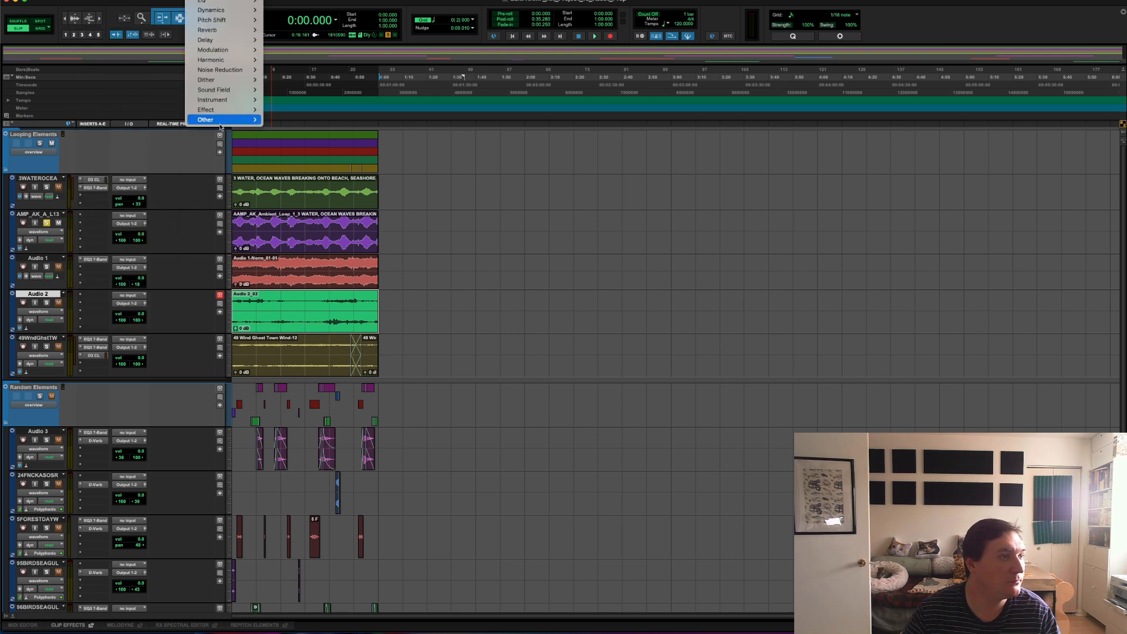
mouse_move(205, 120)
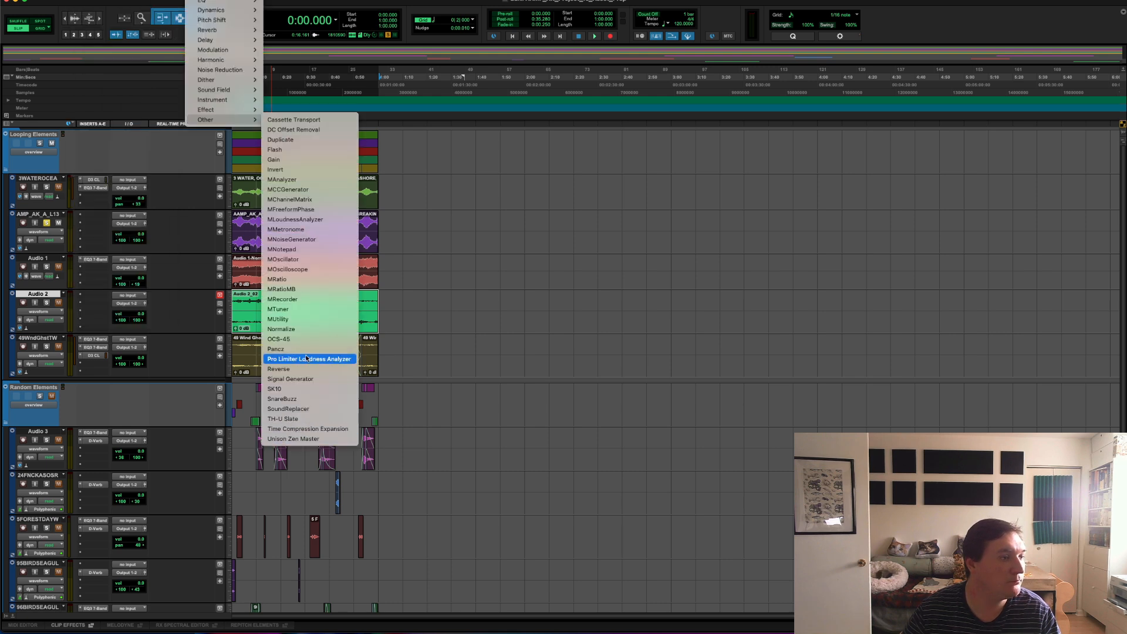
left_click(294, 328)
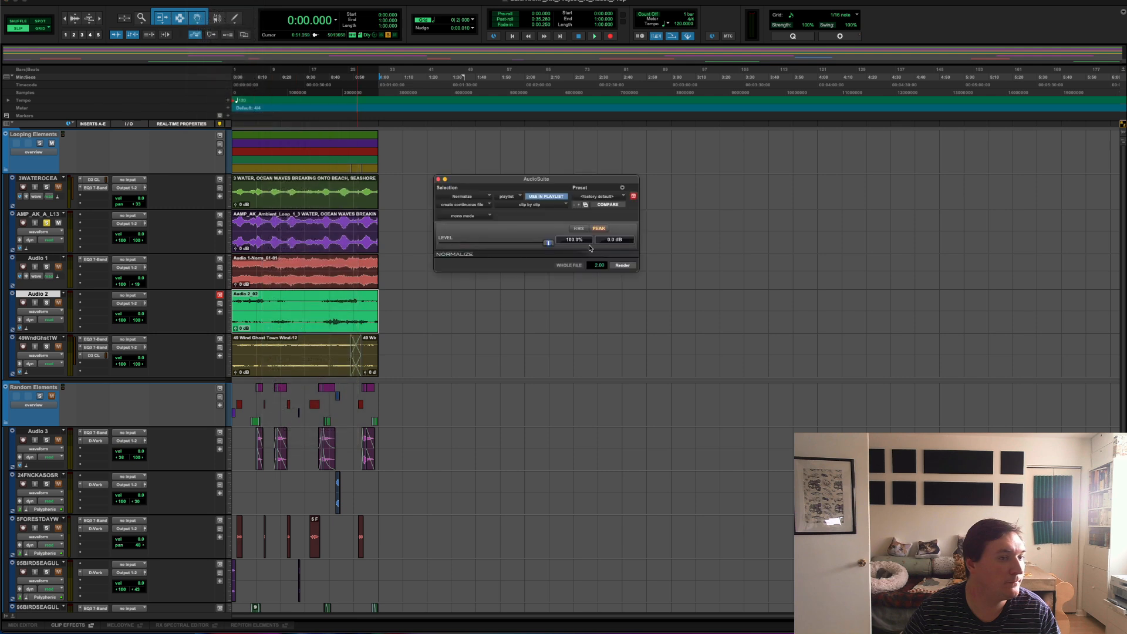
left_click(609, 240)
type("-1")
key("Return")
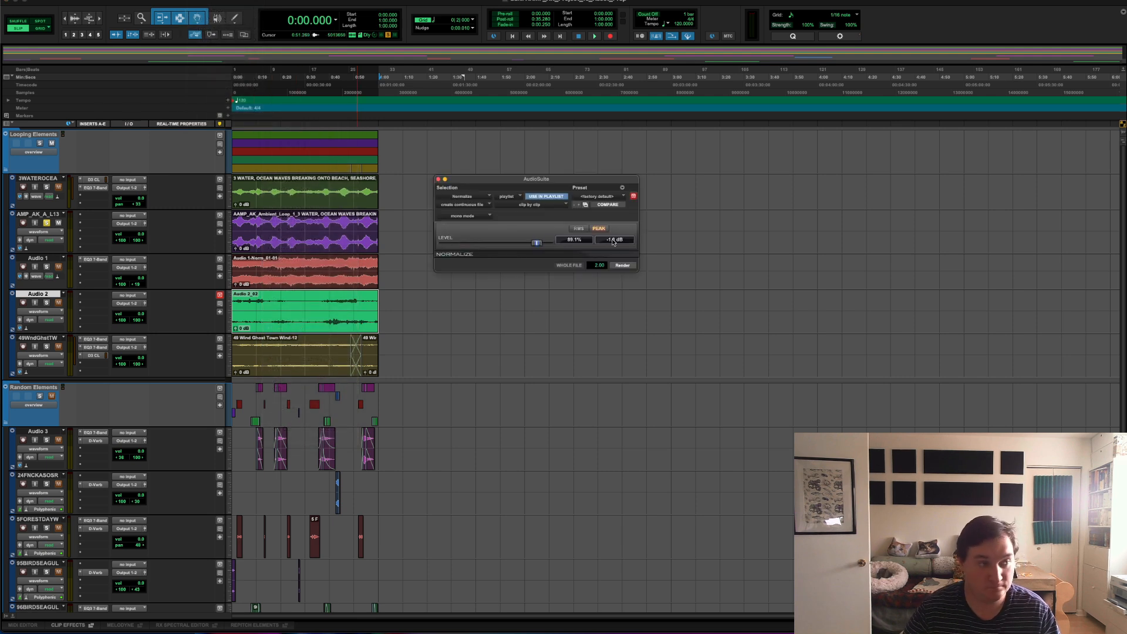
left_click(622, 265)
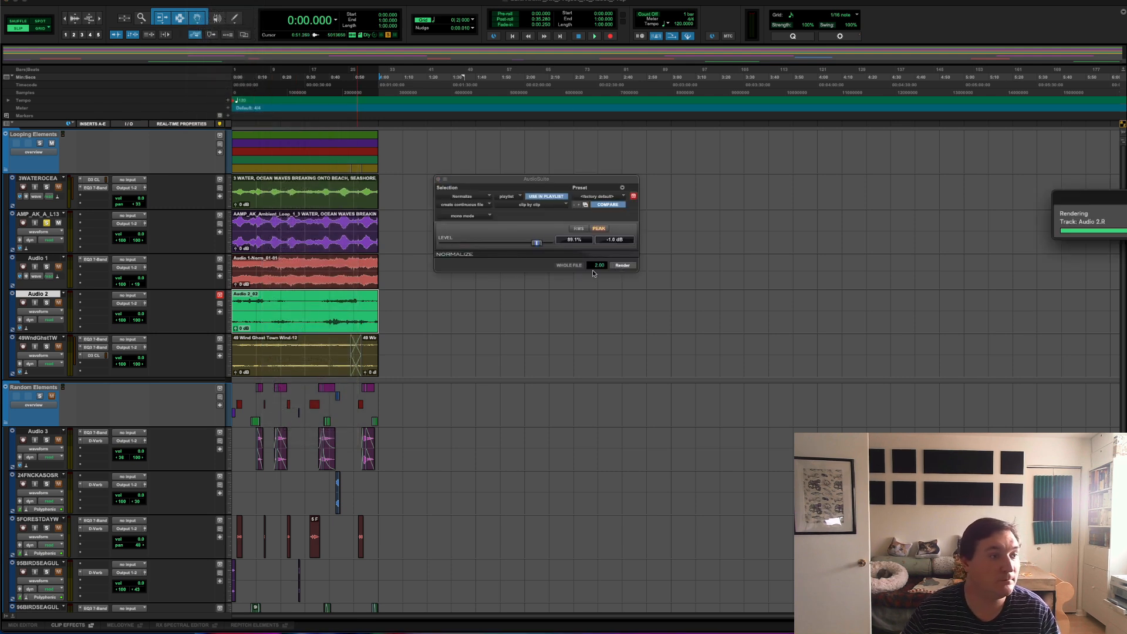
Step: Select the ghost town wind clips and check their track's channel and inserts in the mixer
left_click(287, 356)
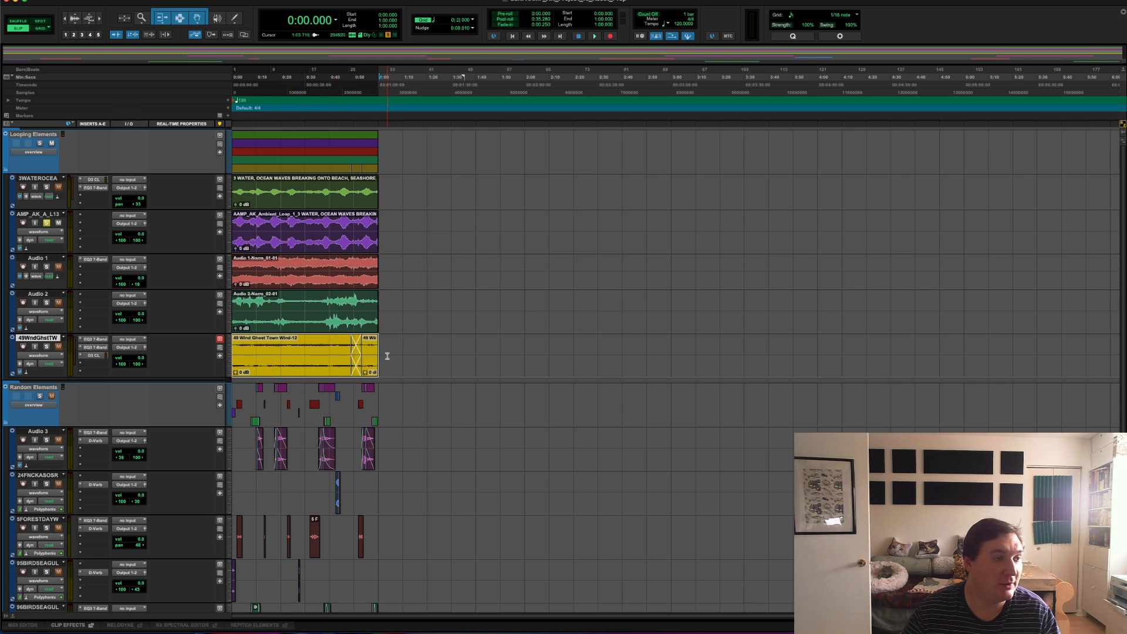
left_click(388, 358)
left_click(374, 365)
key("super+equal")
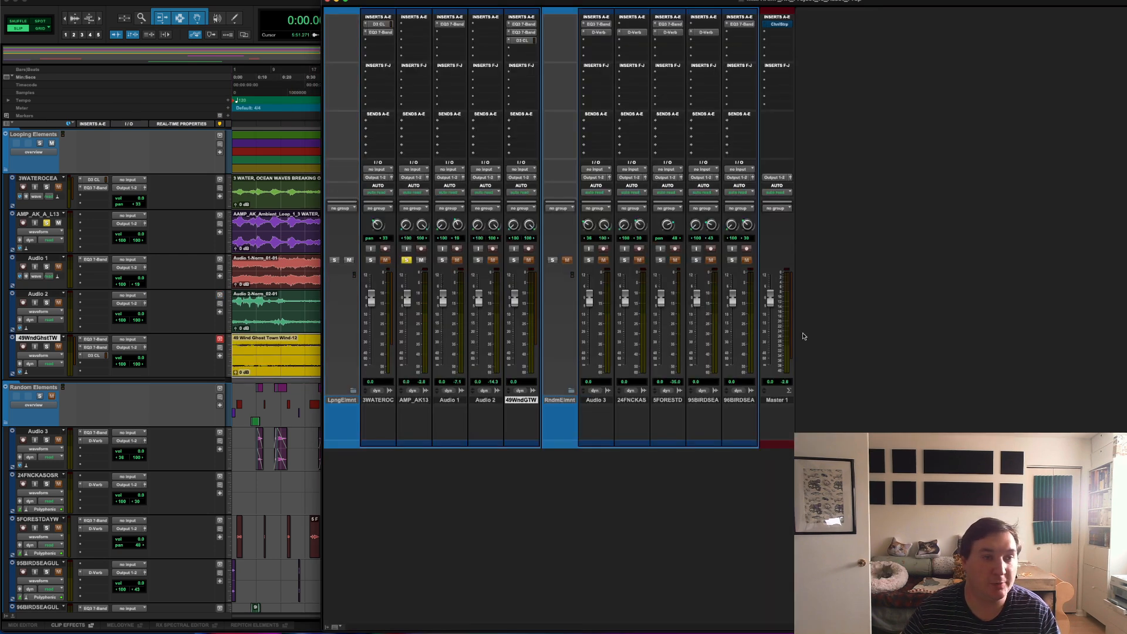
left_click(256, 347)
Step: Select the crossfaded ghost town wind clips from session start to their end and consolidate them into one clip
left_click(367, 362)
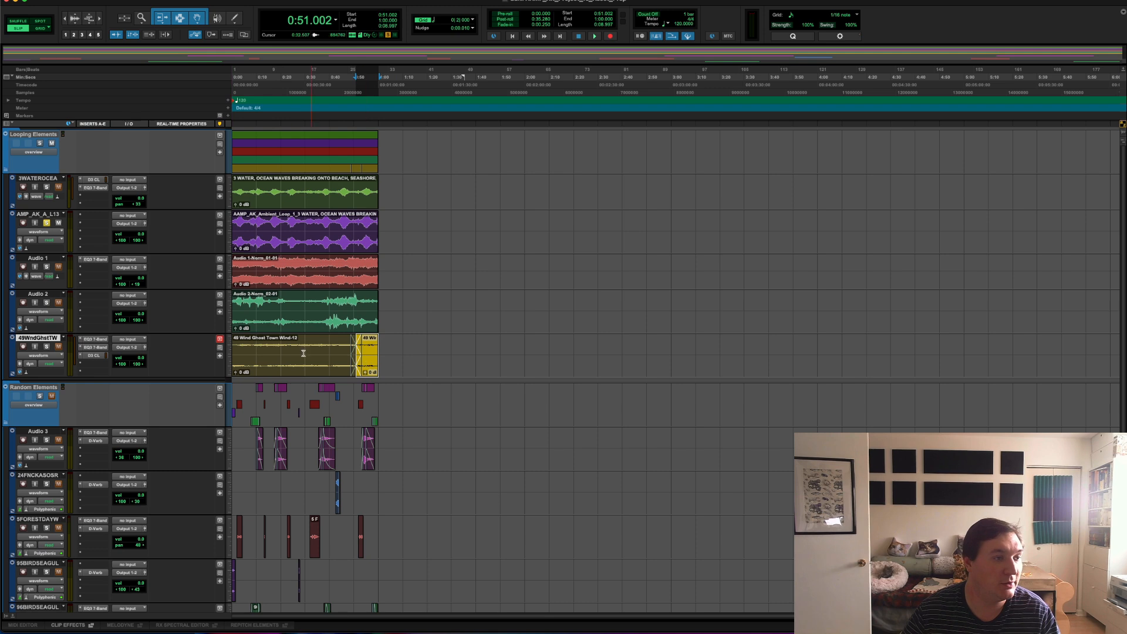
left_click(287, 348, "shift")
key("shift+Return")
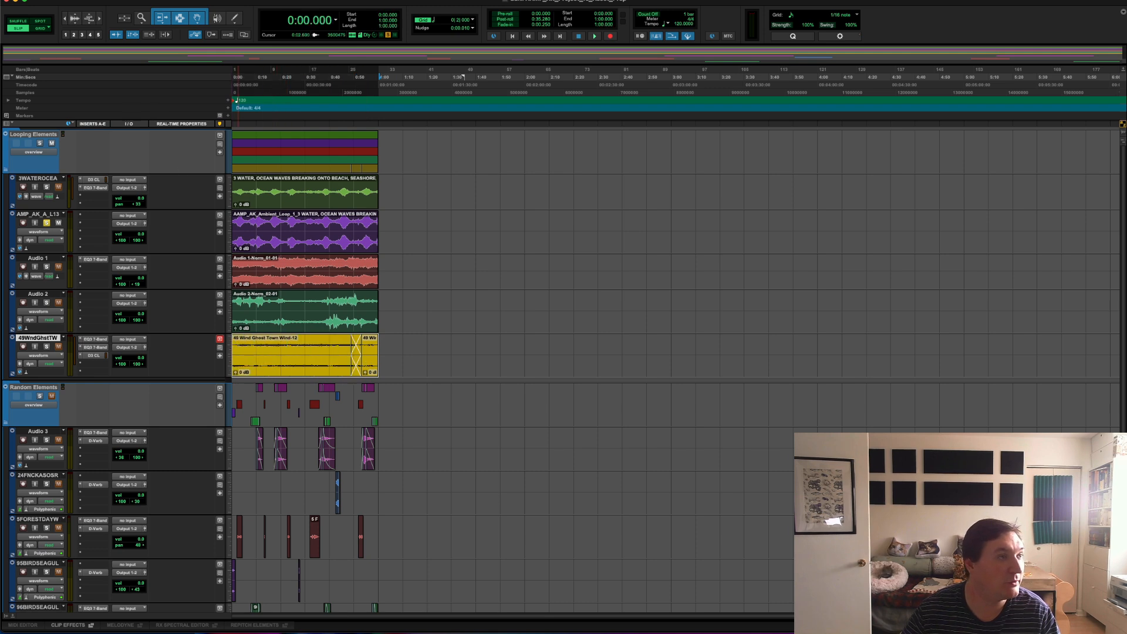
left_click(128, 1)
mouse_move(101, 0)
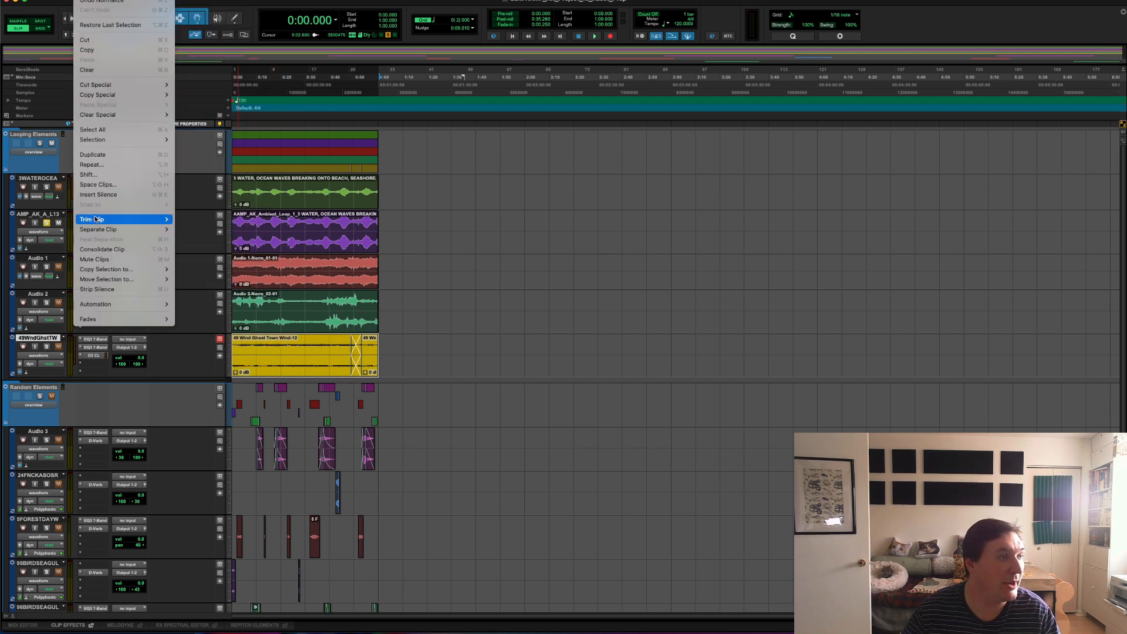
left_click(125, 252)
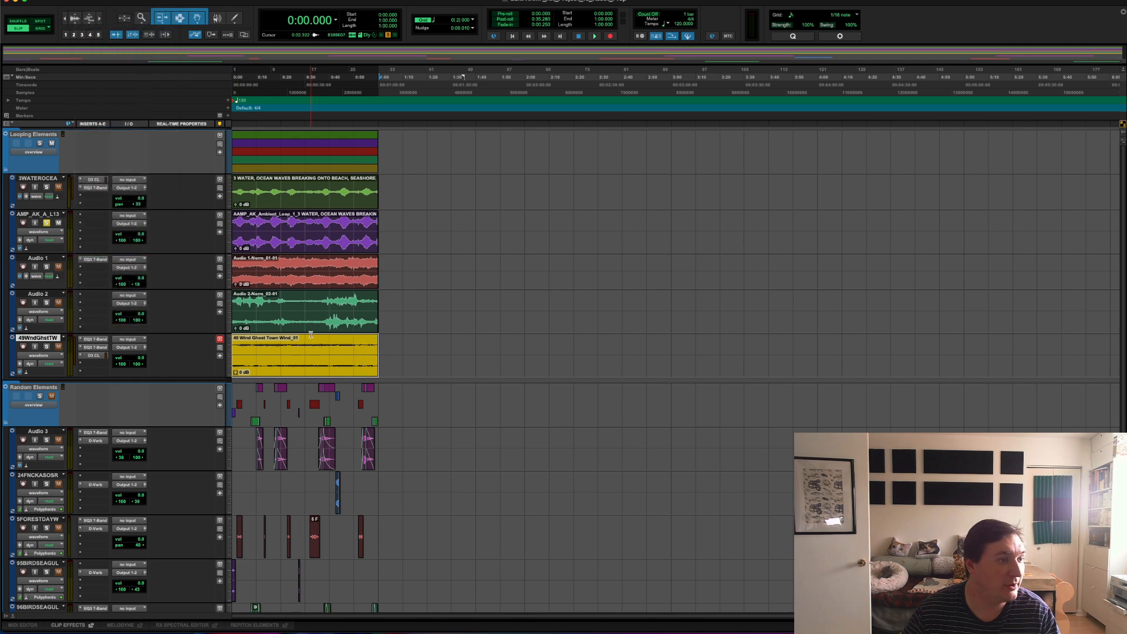
Step: Check the ghost town wind track's channel and inserts in the mixer, then return to the timeline
left_click(150, 0)
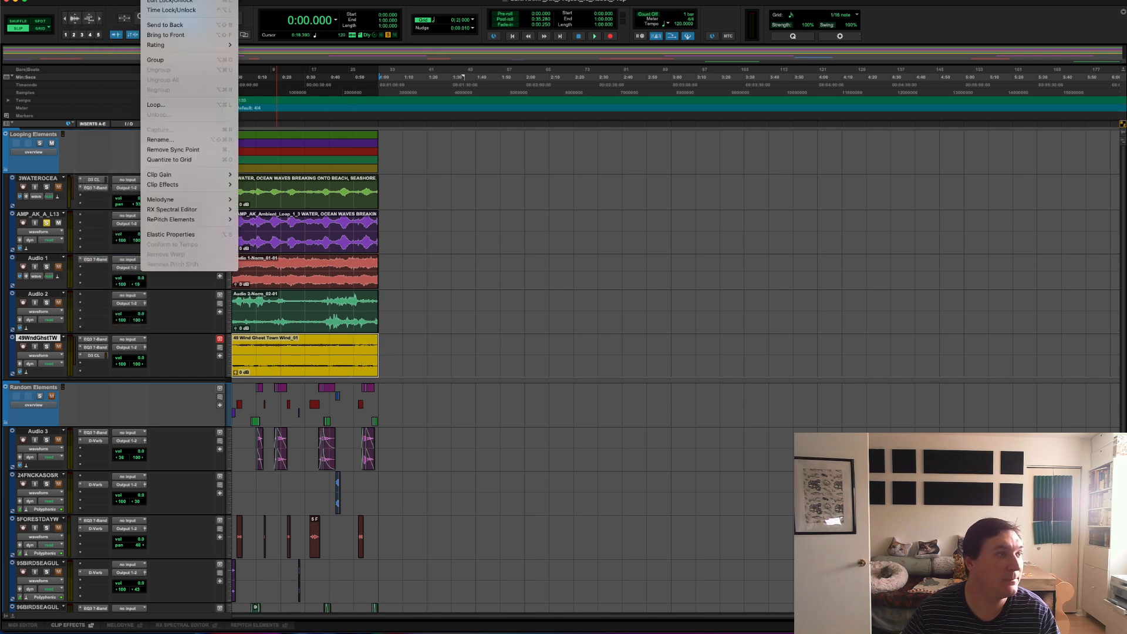
left_click(692, 70)
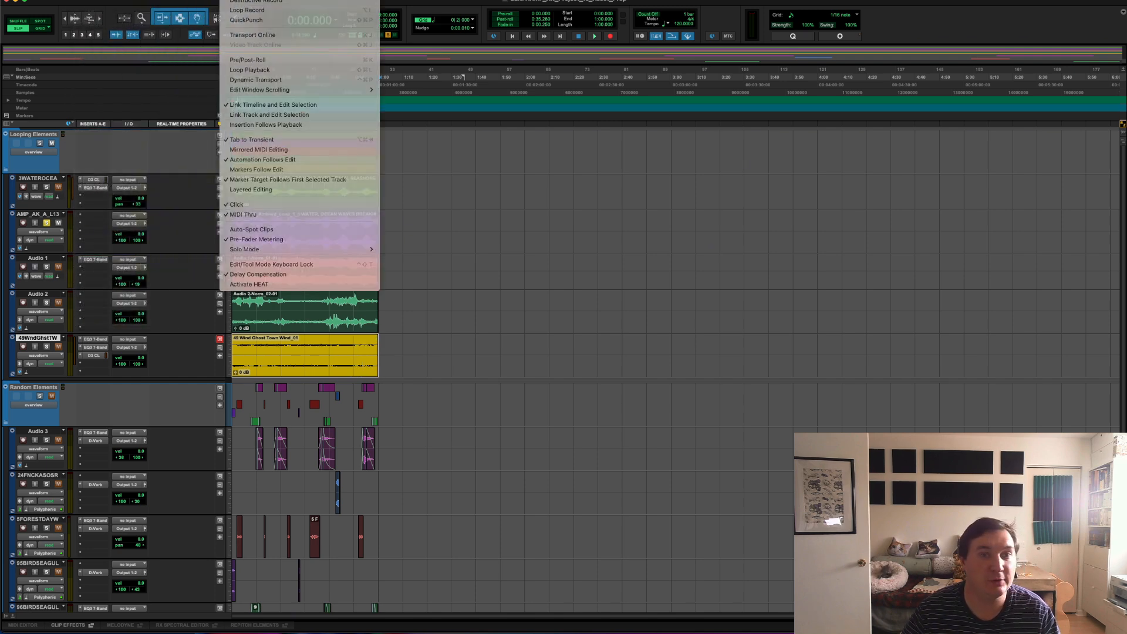
key("super+equal")
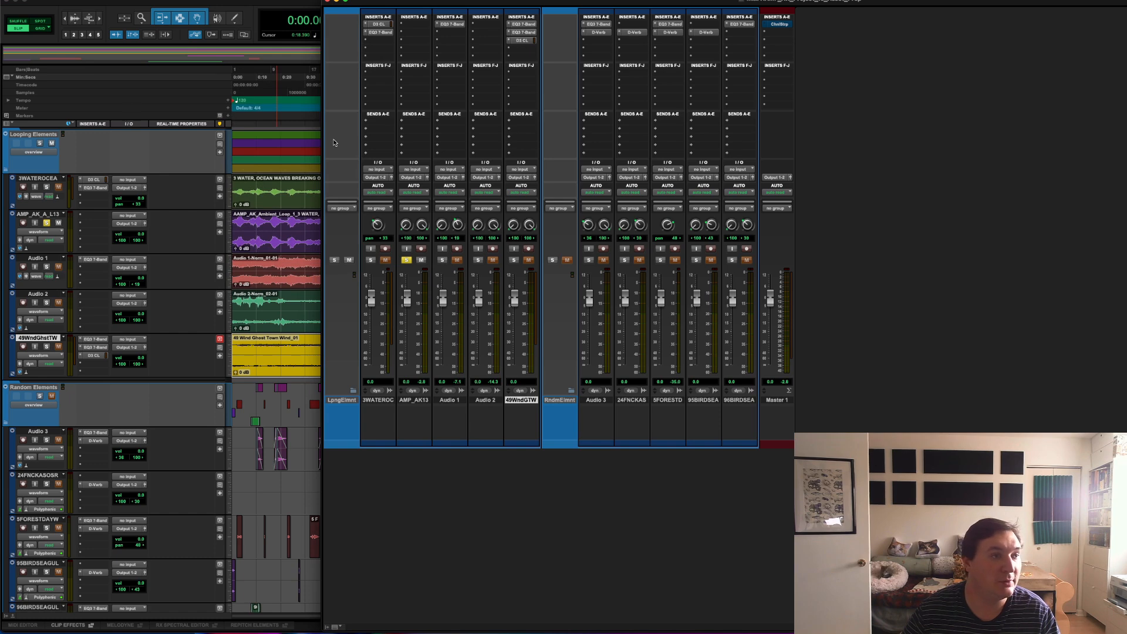
key("super+equal")
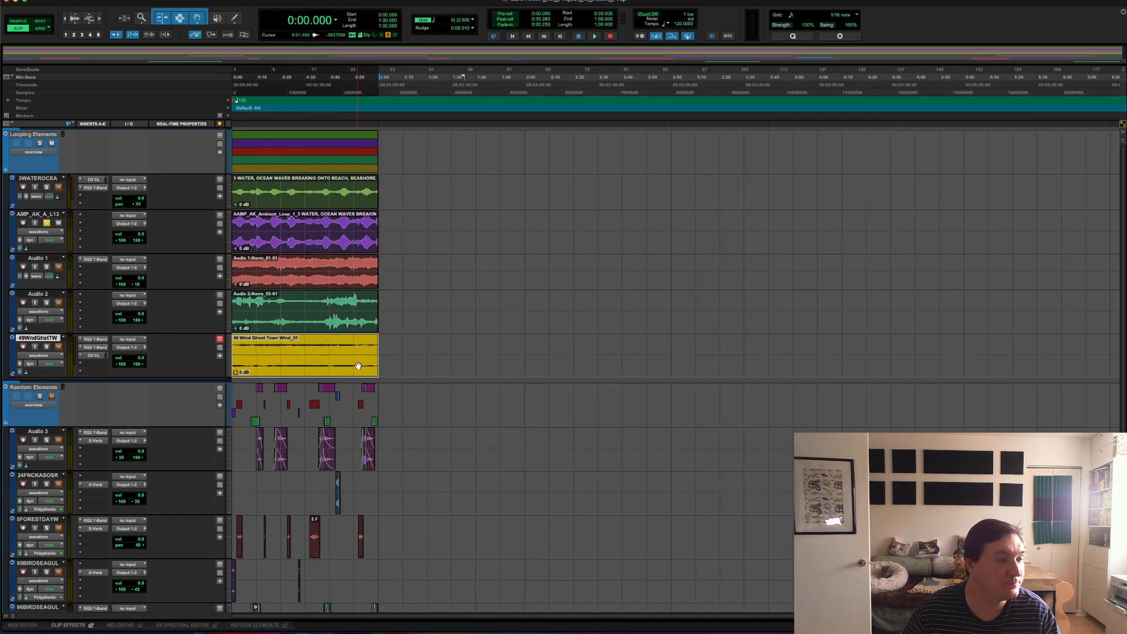
Step: Bounce the ghost town wind track offline as a 24-bit WAV with prefix AAMP_AK_Ambient_Loop_4, importing it to a new track at session start
left_click(151, 0)
mouse_move(130, 0)
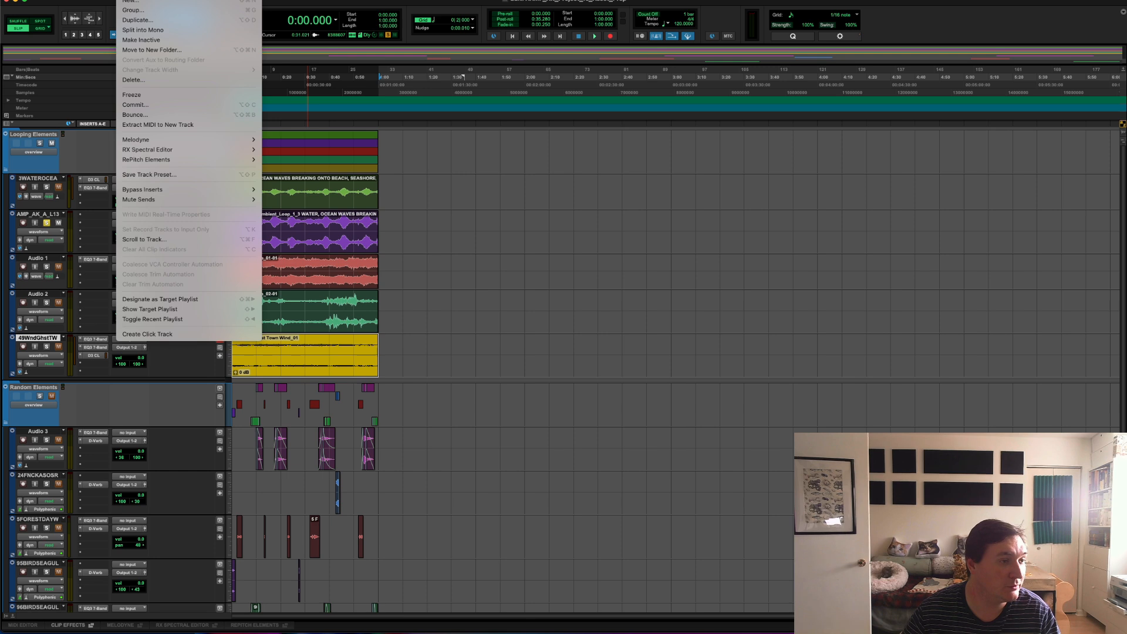
left_click(40, 343)
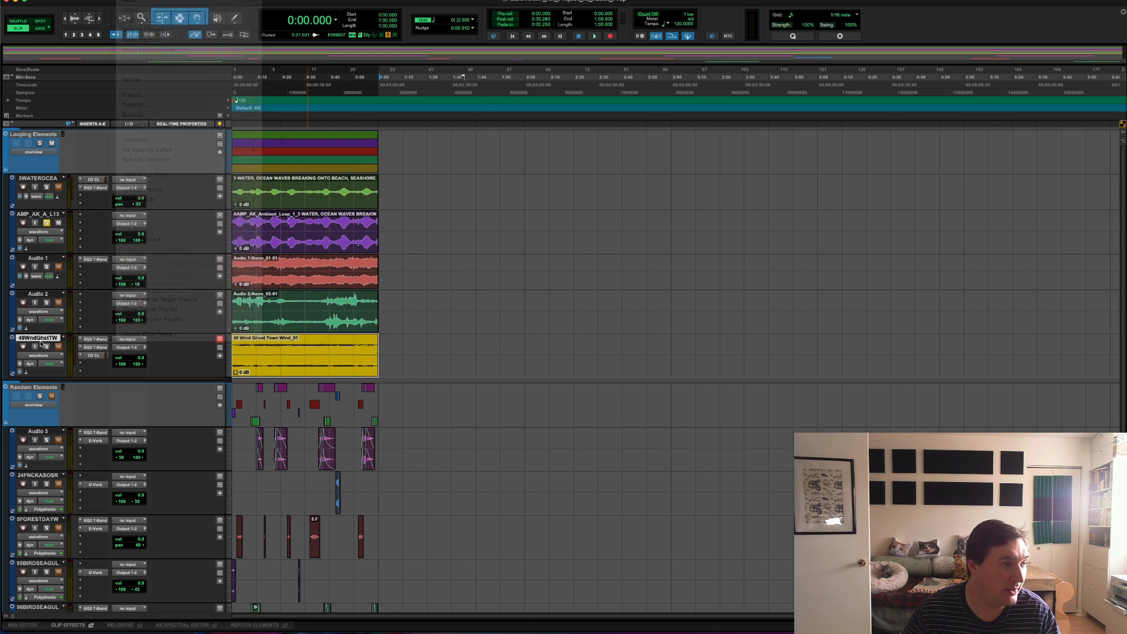
left_click(220, 145)
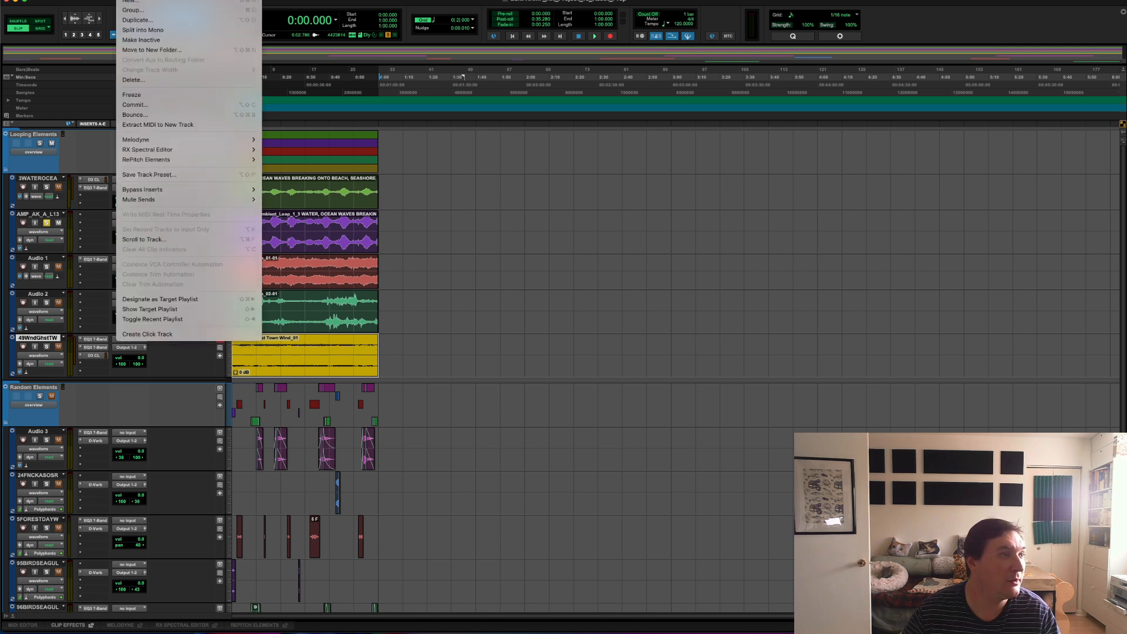
left_click(134, 114)
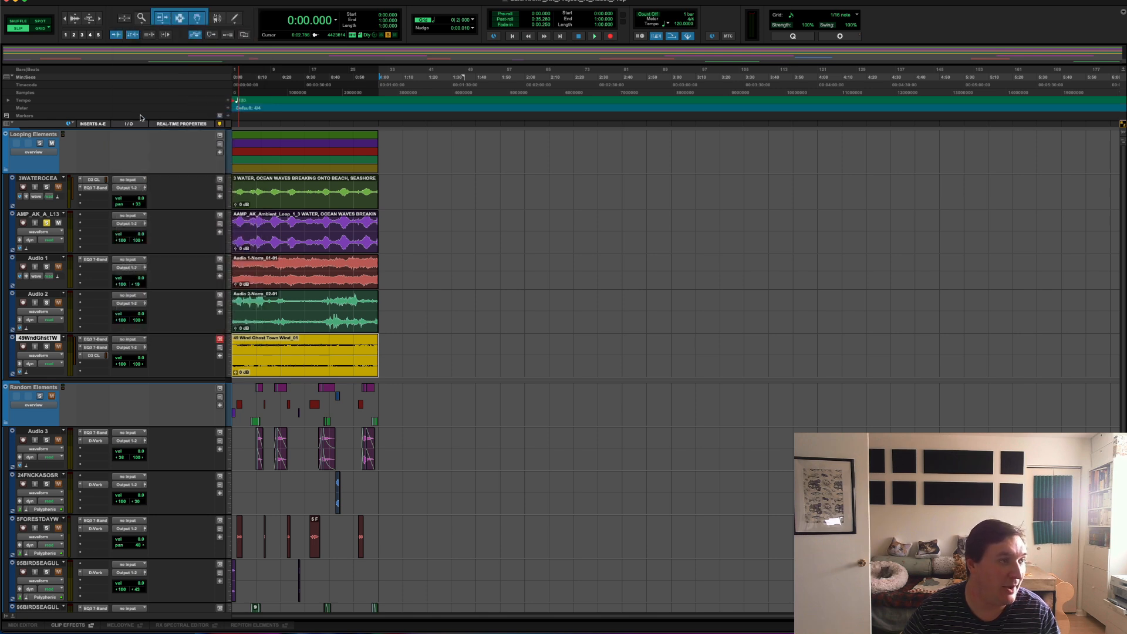
left_click_drag(1121, 125, 608, 130)
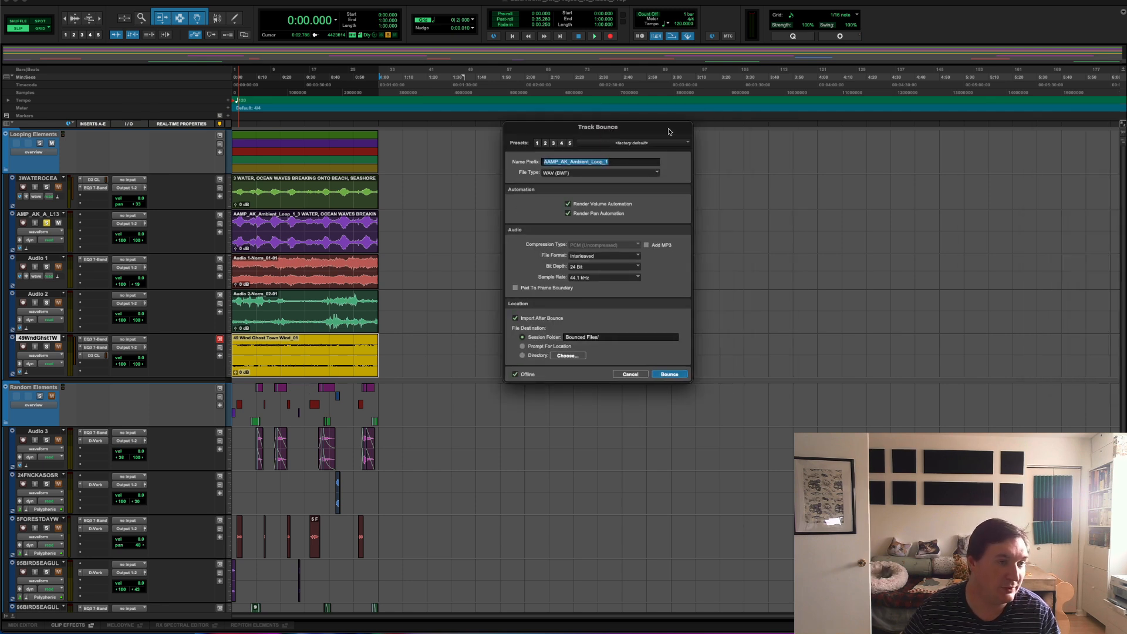
left_click(617, 164)
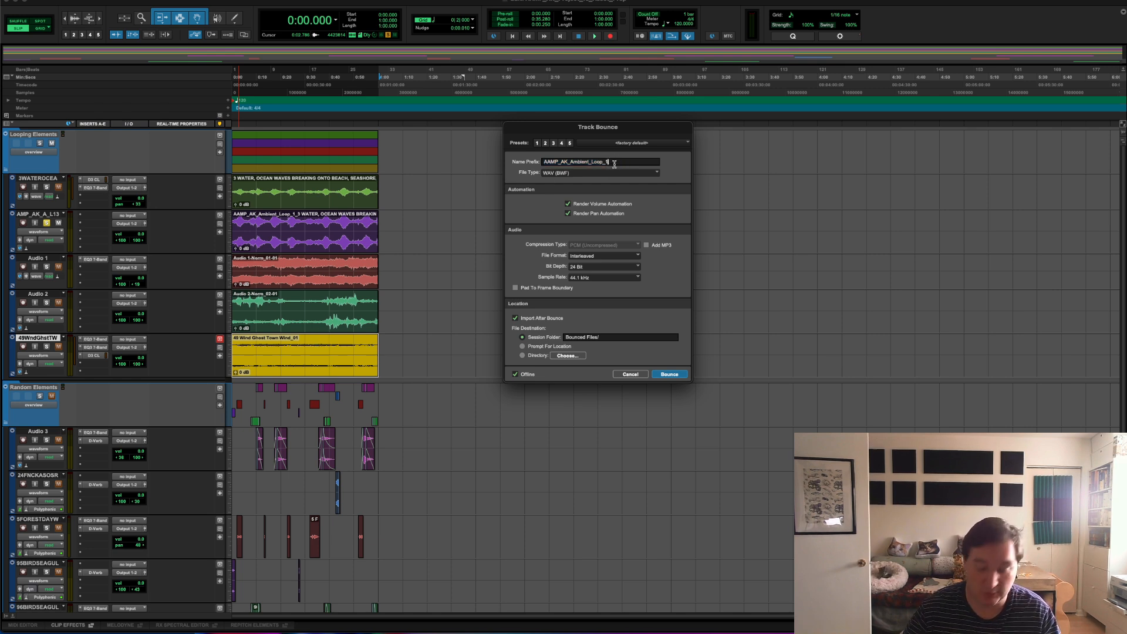
type("4")
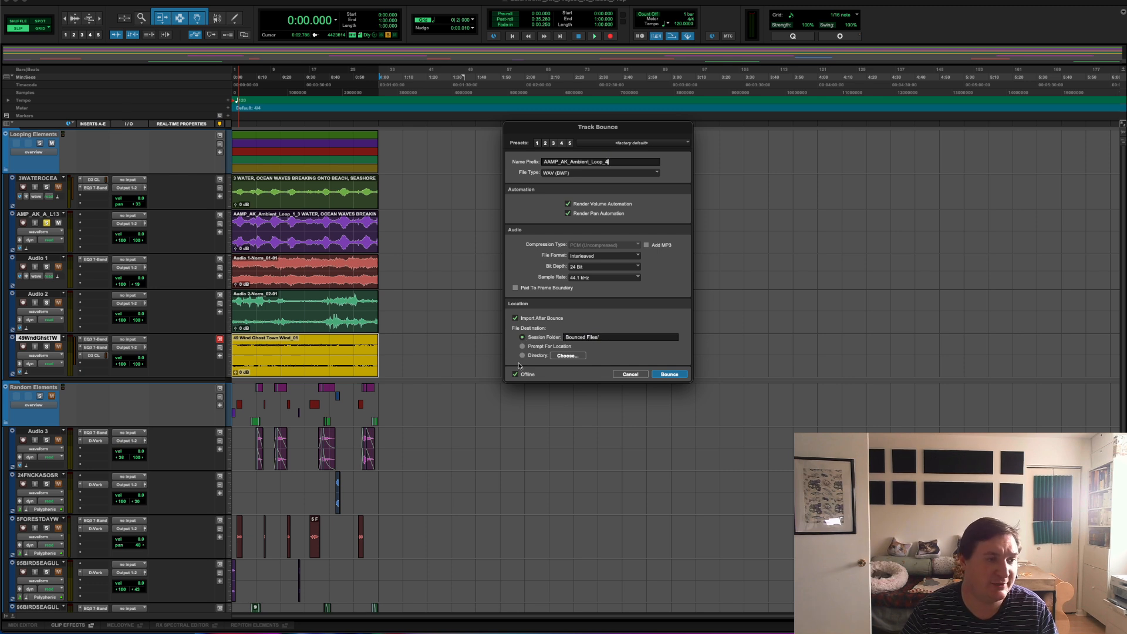
left_click(662, 376)
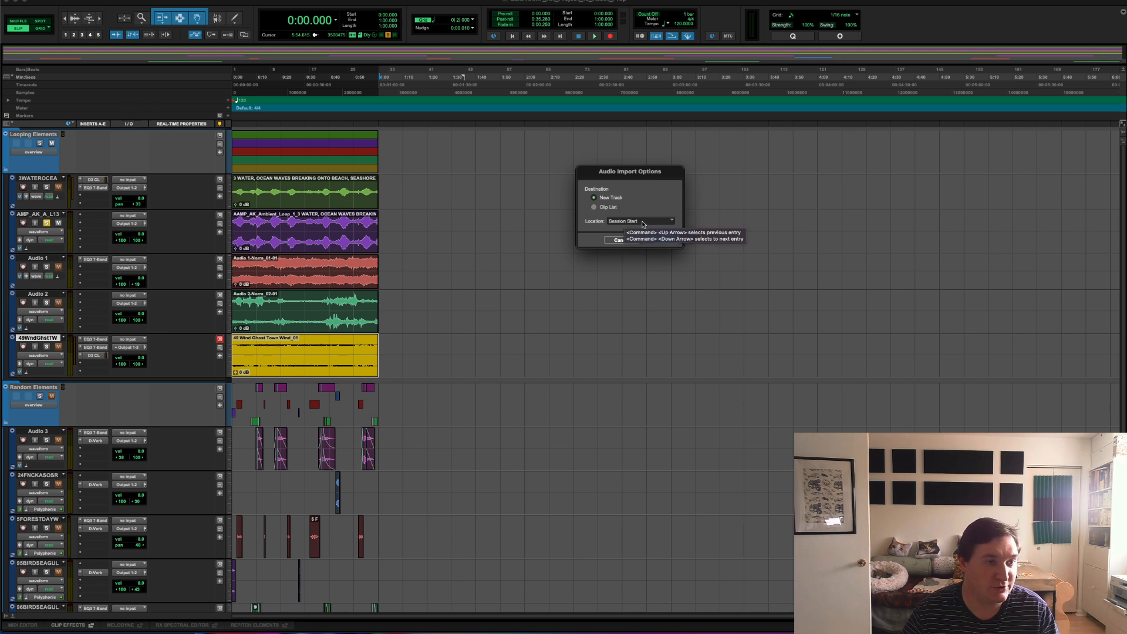
left_click(661, 240)
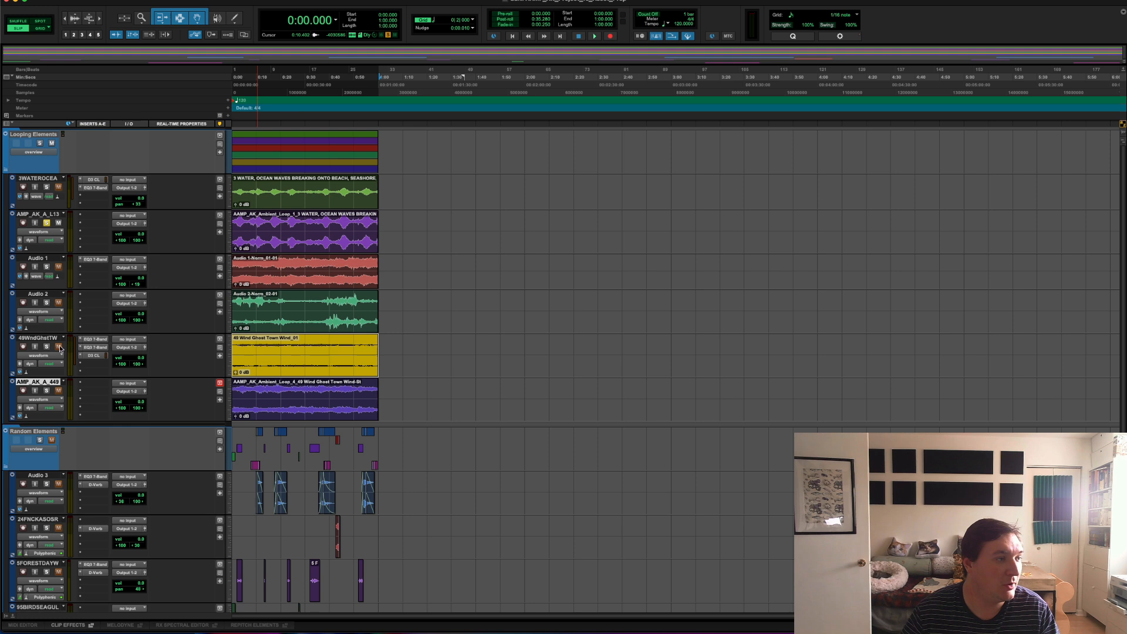
Step: Normalize the bounced ghost town wind clip to a peak level of -1 dB
left_click(282, 416)
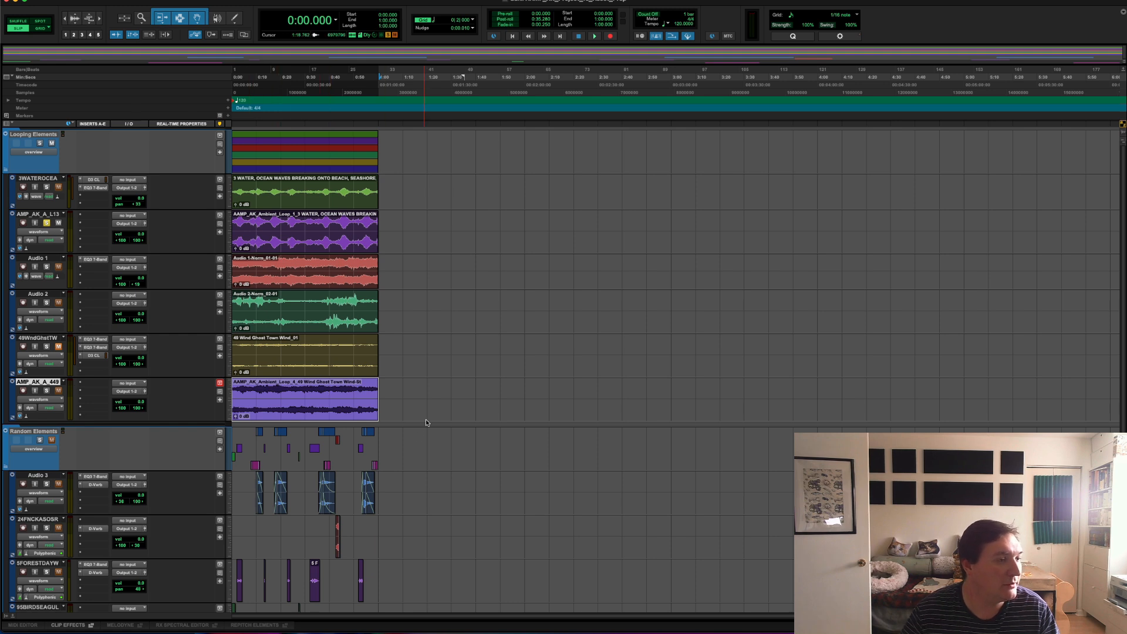
left_click(314, 391)
left_click(273, 393)
left_click(276, 410)
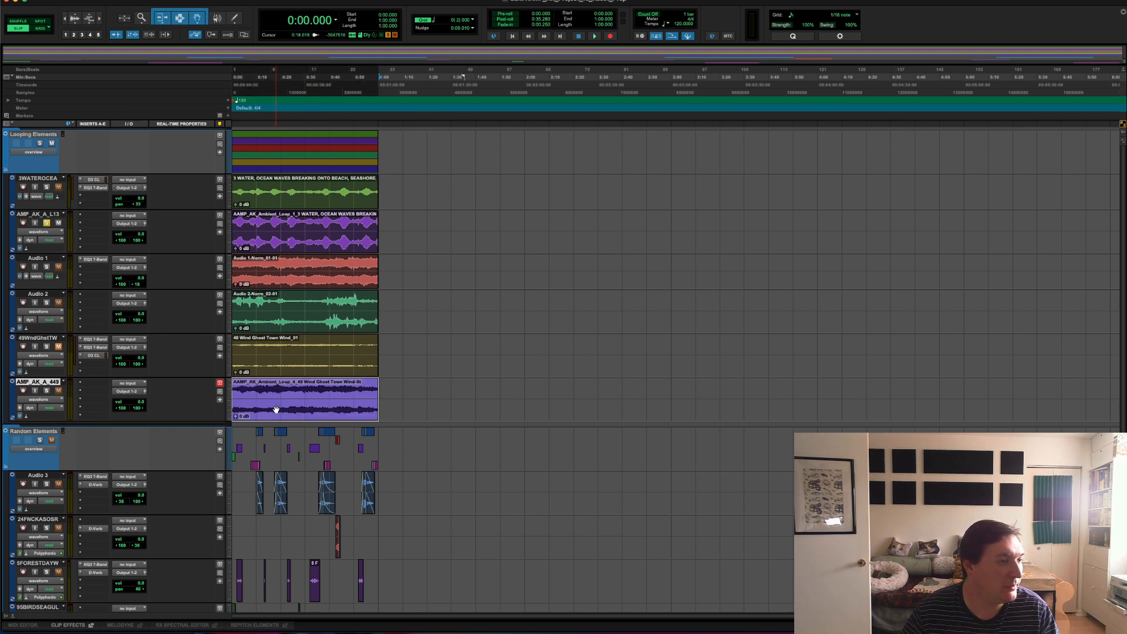
left_click(172, 0)
mouse_move(203, 0)
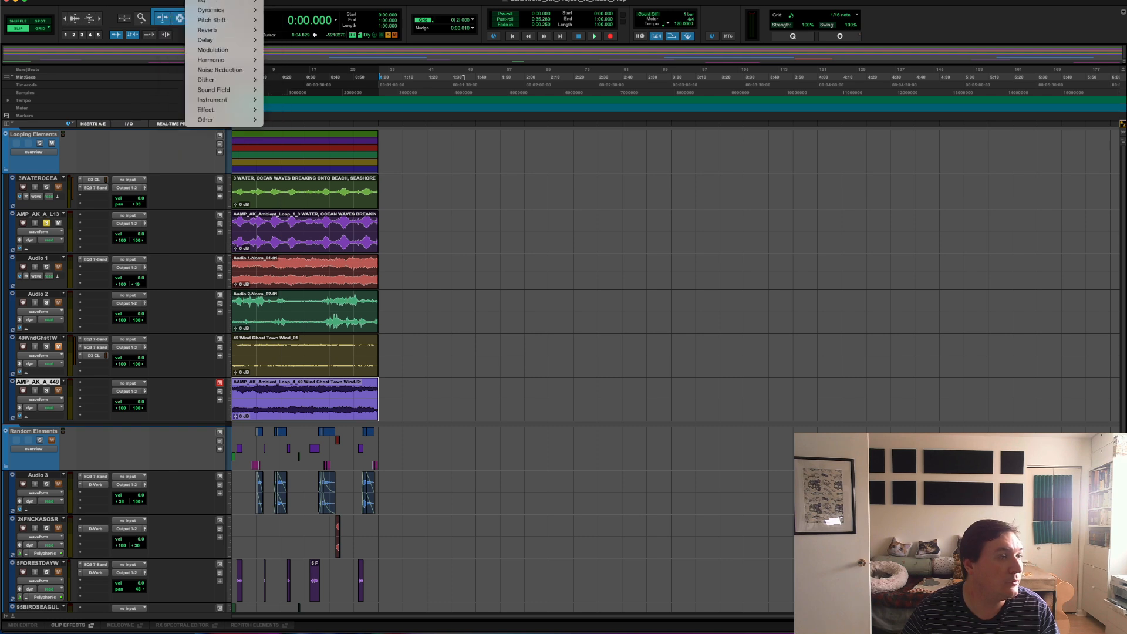
mouse_move(205, 119)
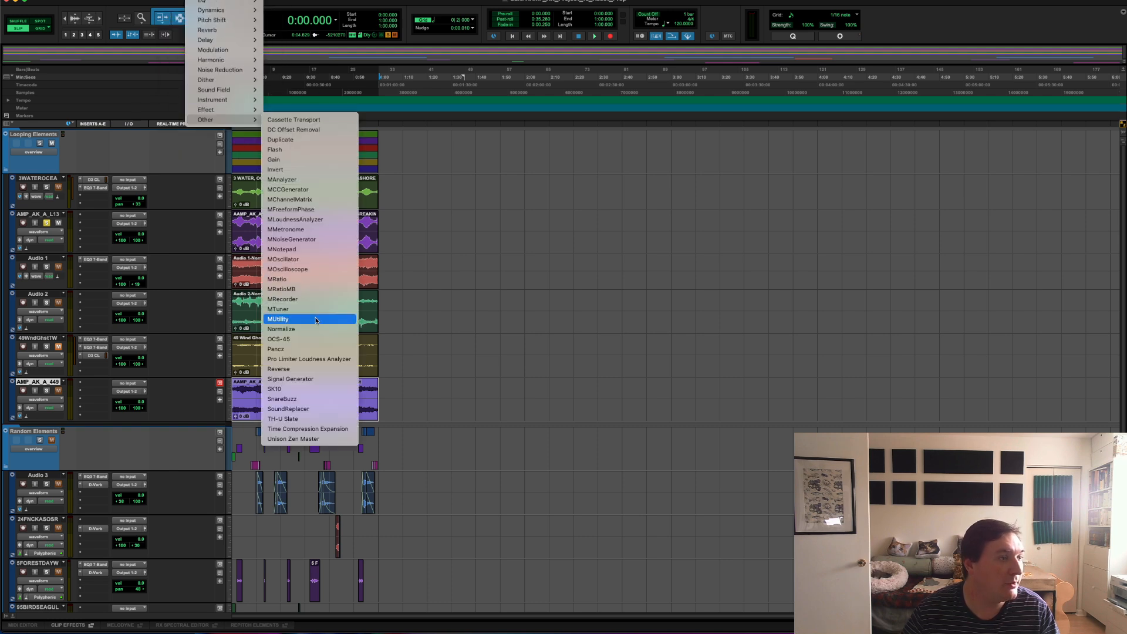
left_click(311, 329)
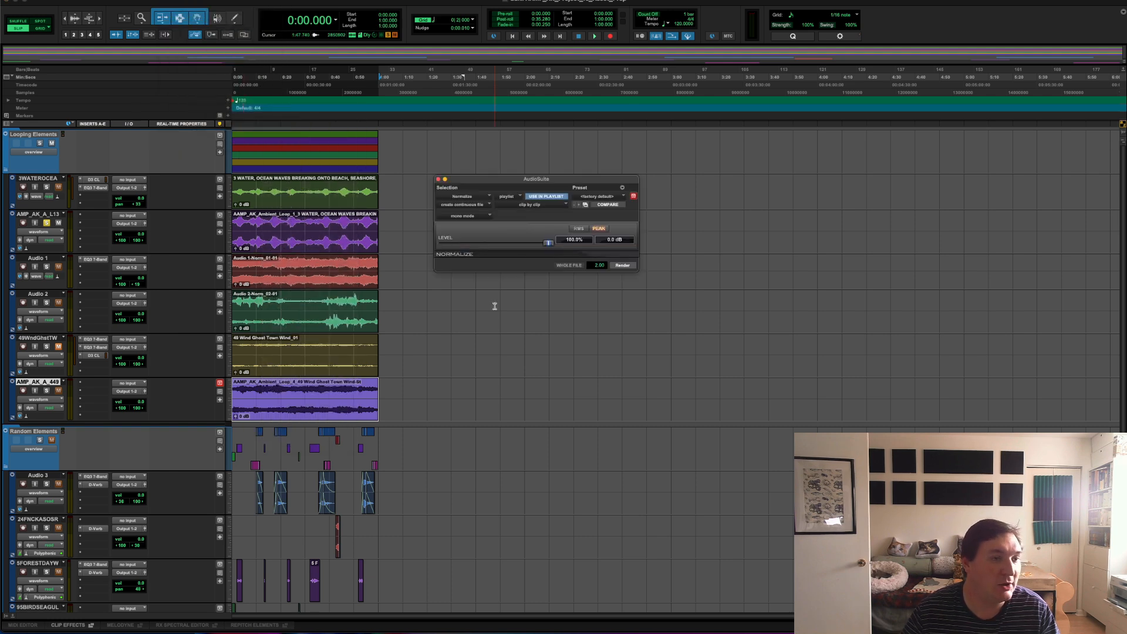
left_click(615, 241)
type("-1")
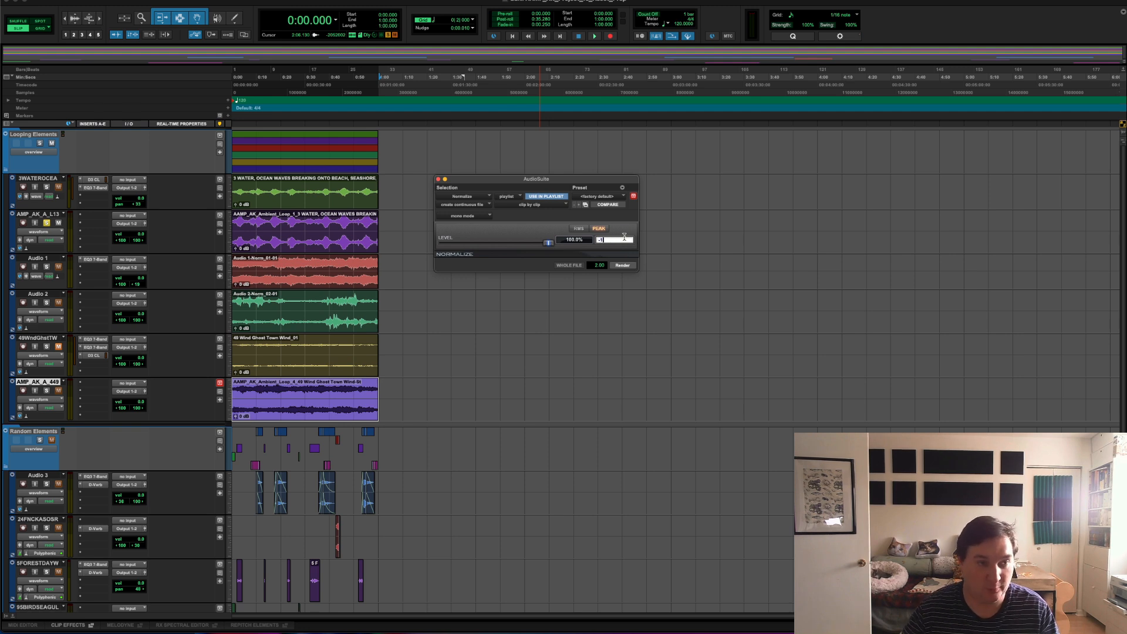
left_click(621, 265)
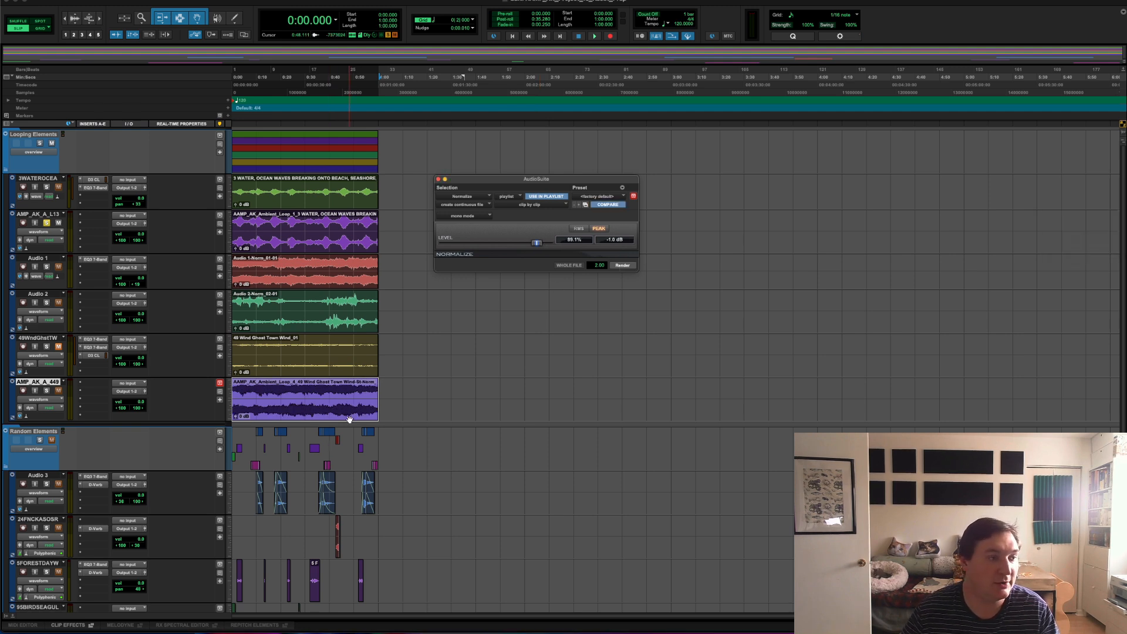
left_click(438, 179)
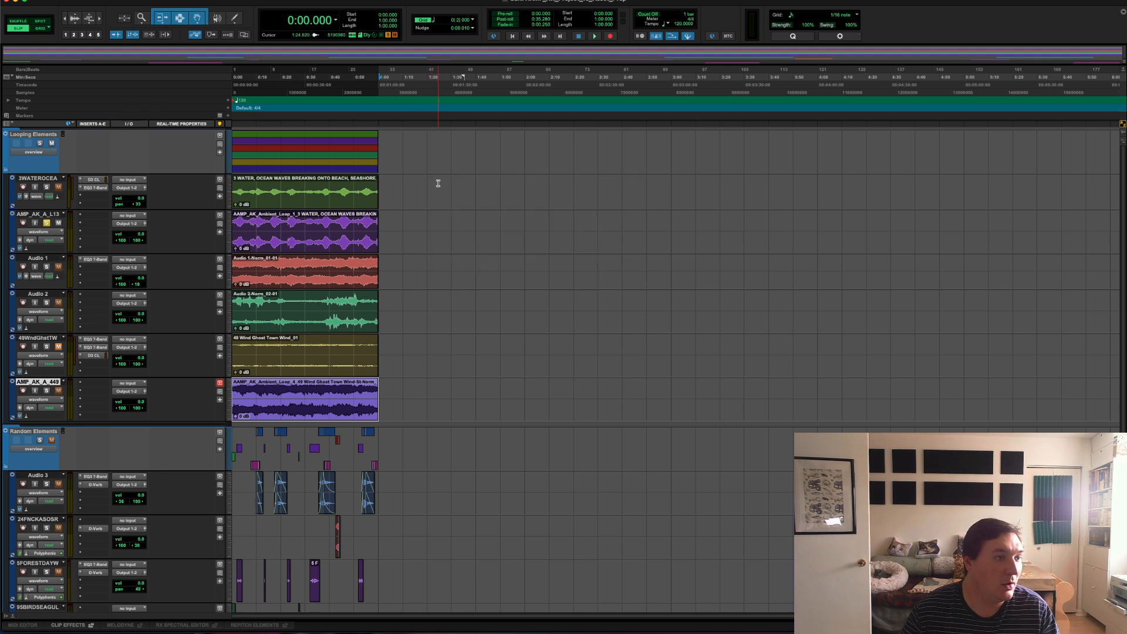
Step: Delete the original ghost town wind clip and the original mono ocean waves clip, keeping their bounced versions
left_click(32, 338)
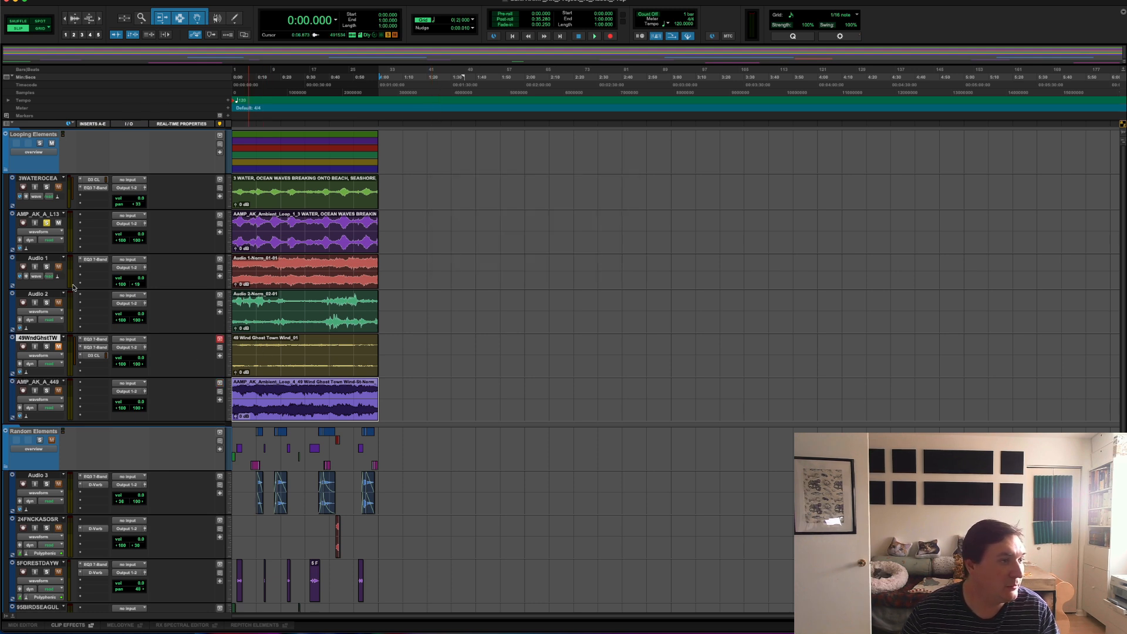
left_click(301, 351)
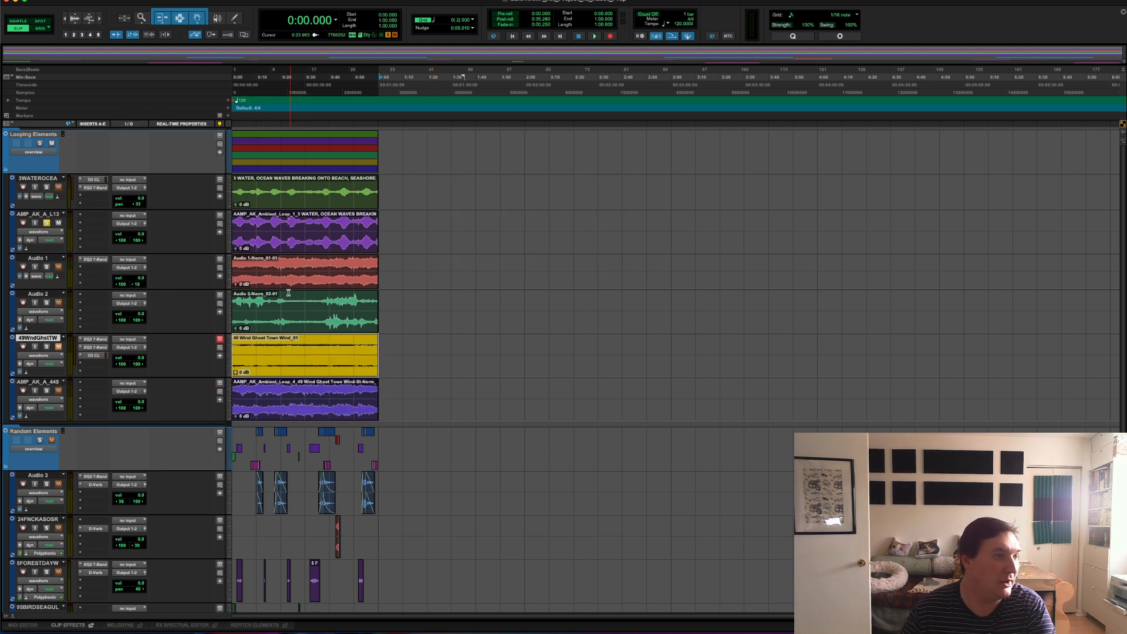
key("Delete")
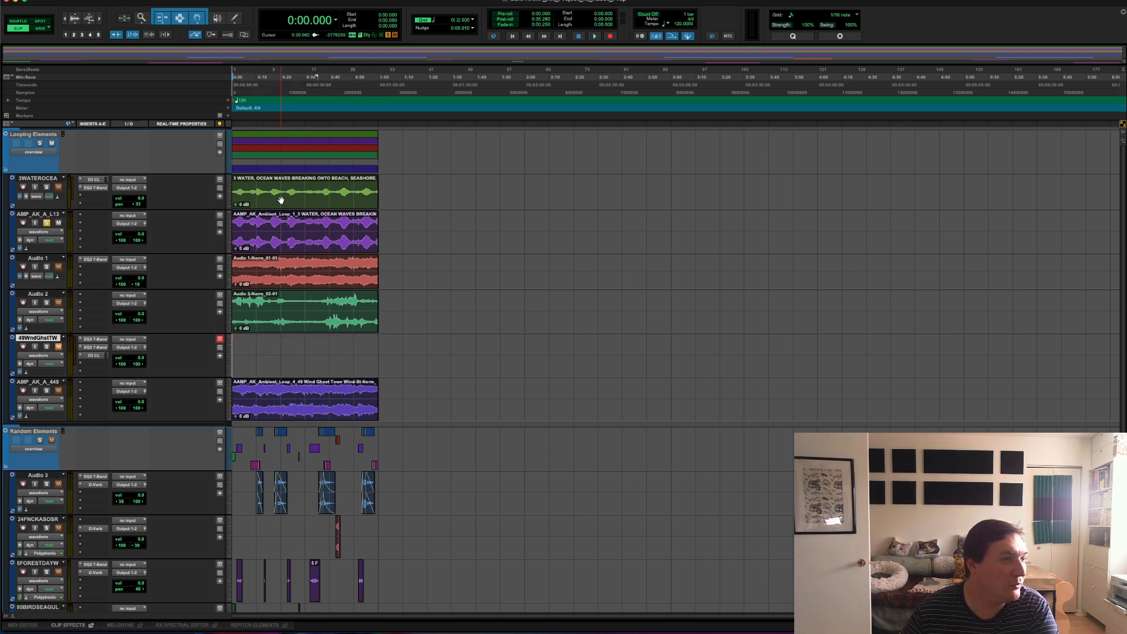
left_click(273, 200)
key("Delete")
Step: Delete the emptied source tracks of the ocean waves and the ghost town wind
left_click(33, 179)
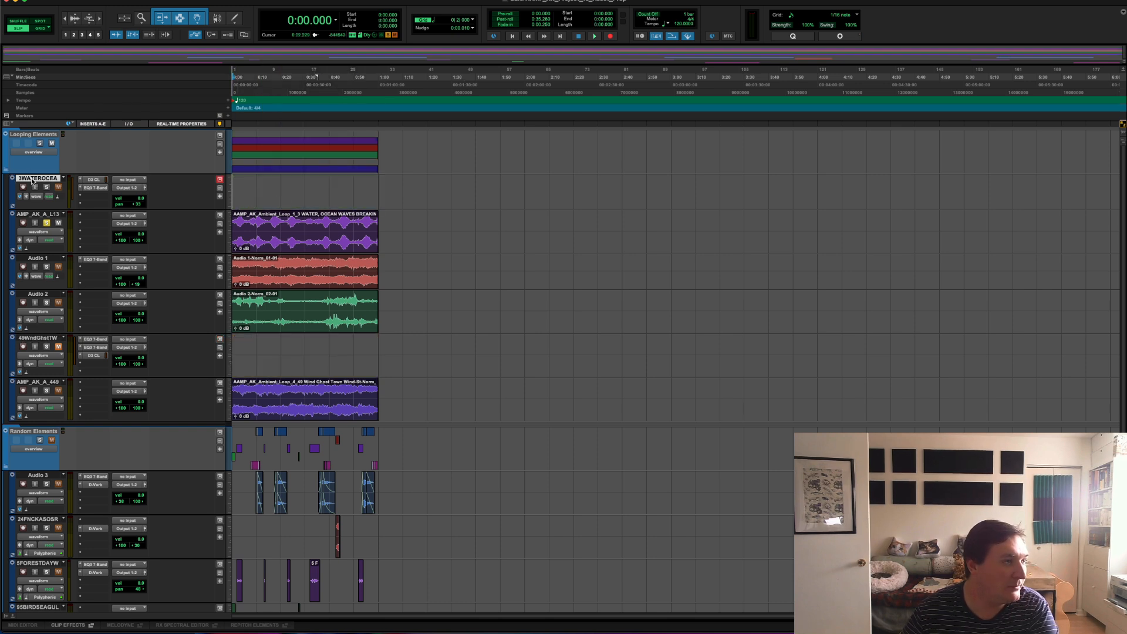
right_click(33, 180)
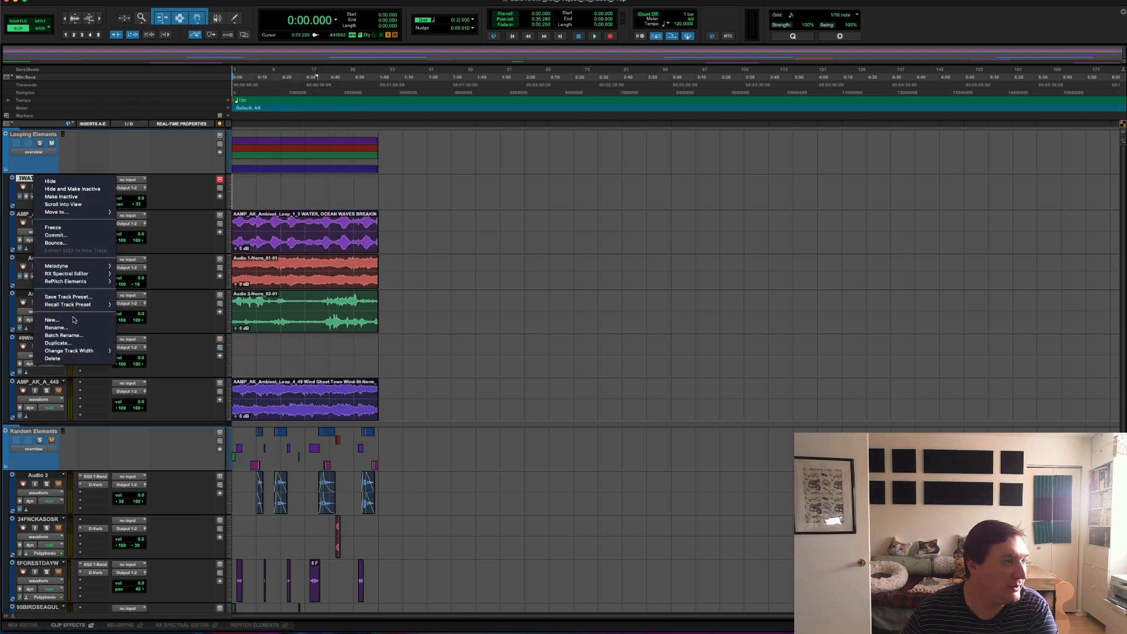
left_click(49, 358)
left_click(42, 304)
right_click(42, 303)
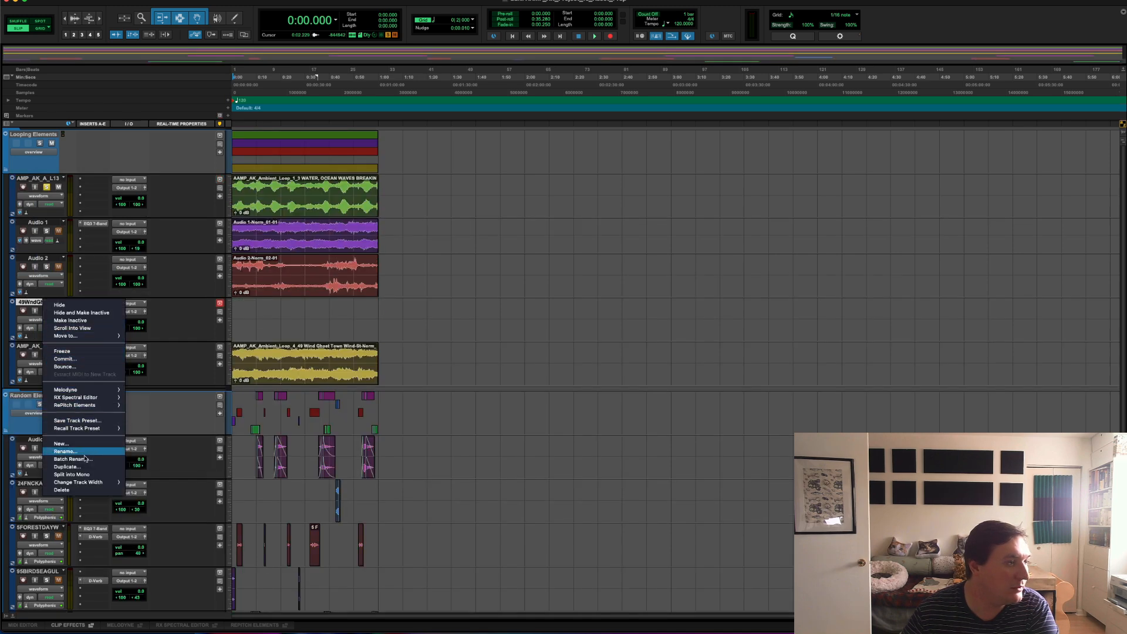
left_click(61, 490)
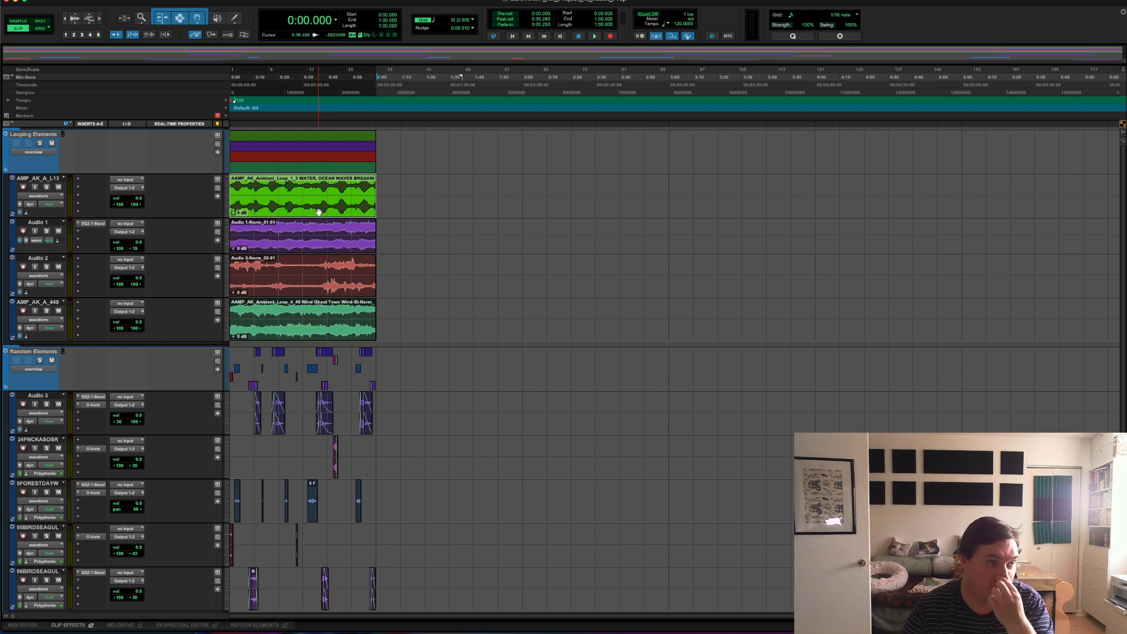
Step: Rename the bounced ocean waves clip in the Looping Elements folder as Ambient_Loop_1_Ocean_Waves
left_click(311, 190)
left_click(308, 201)
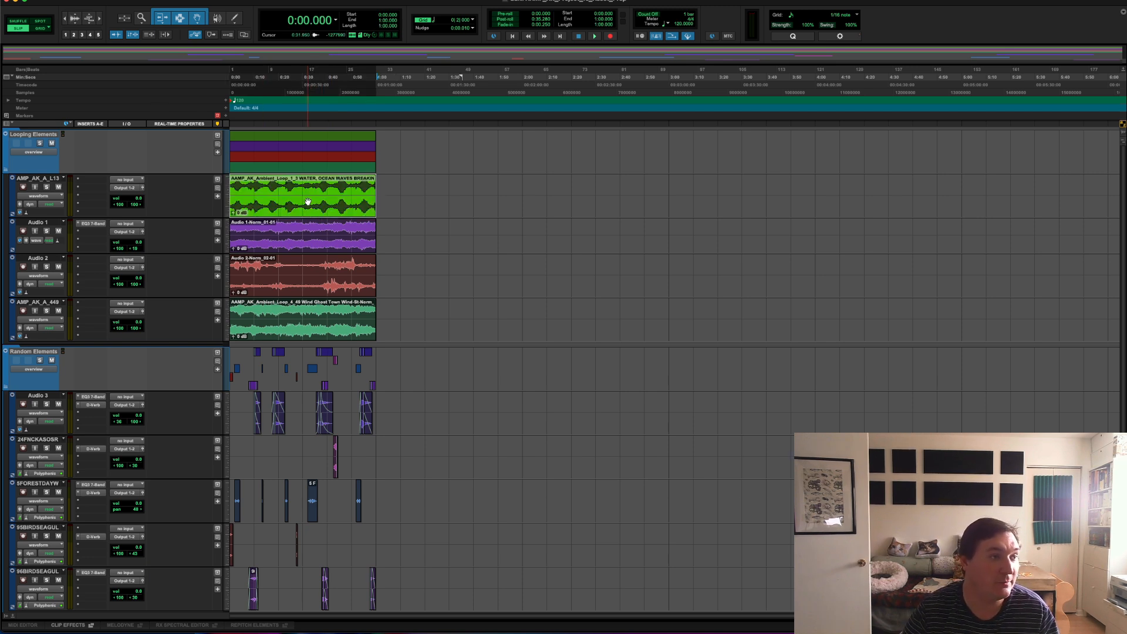
right_click(308, 202)
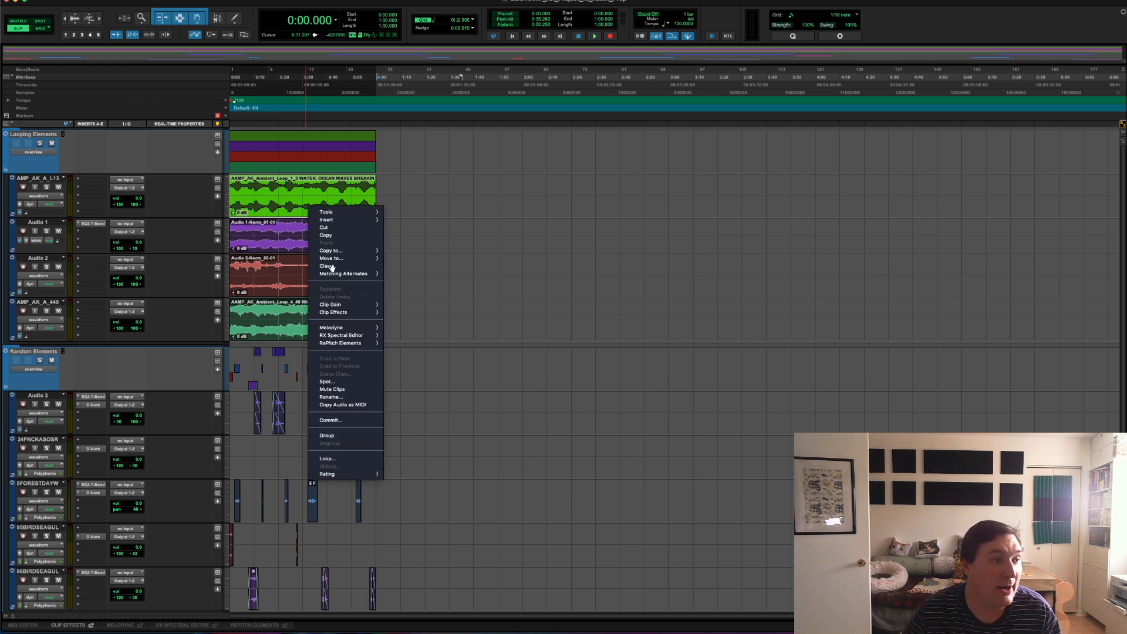
left_click(331, 397)
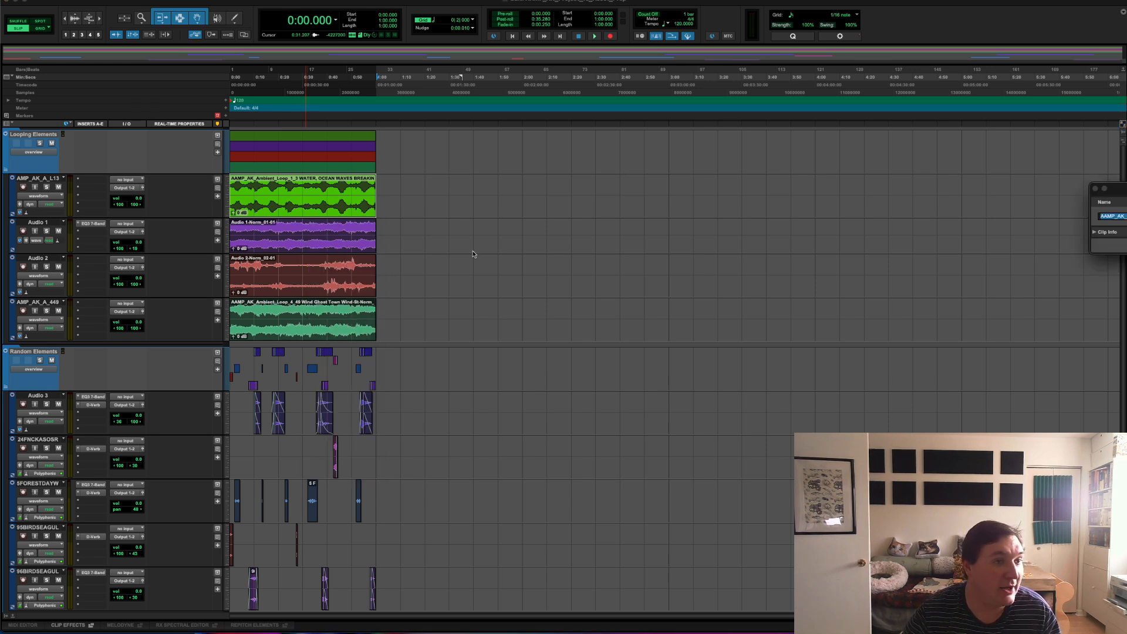
left_click_drag(1115, 188, 469, 171)
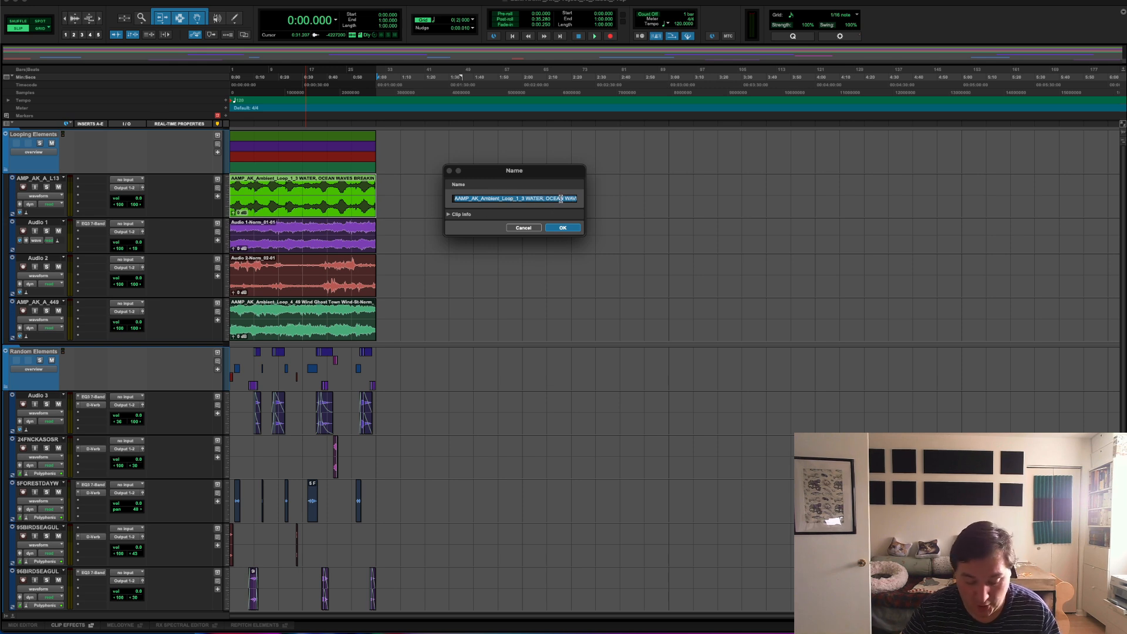
type("Am")
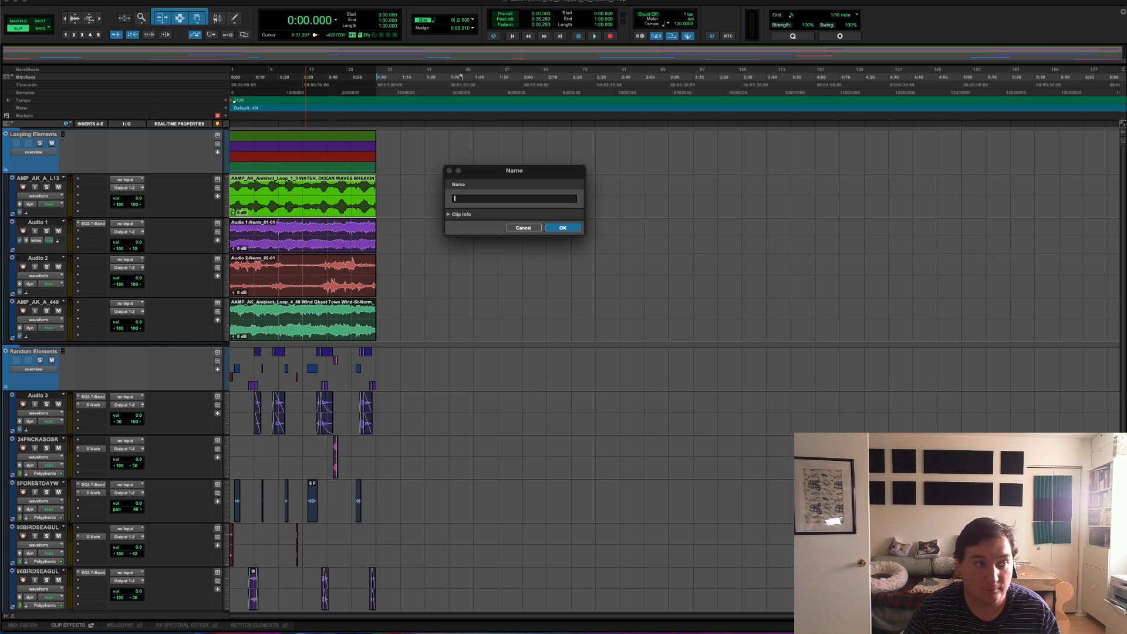
type("Ambient")
type("_")
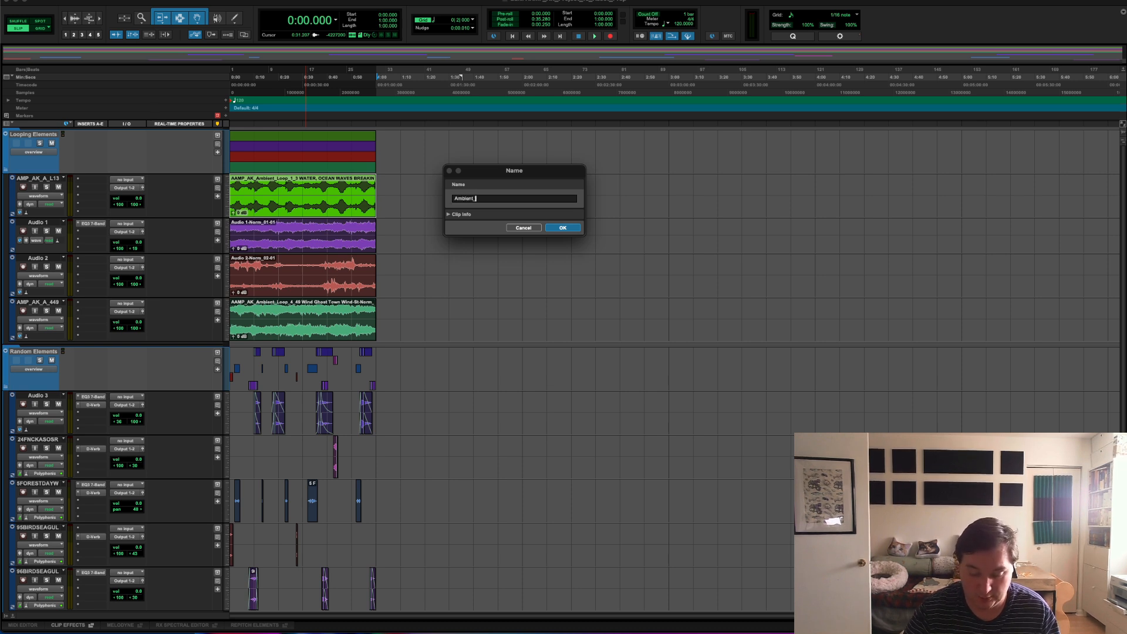
type("Loop_1_")
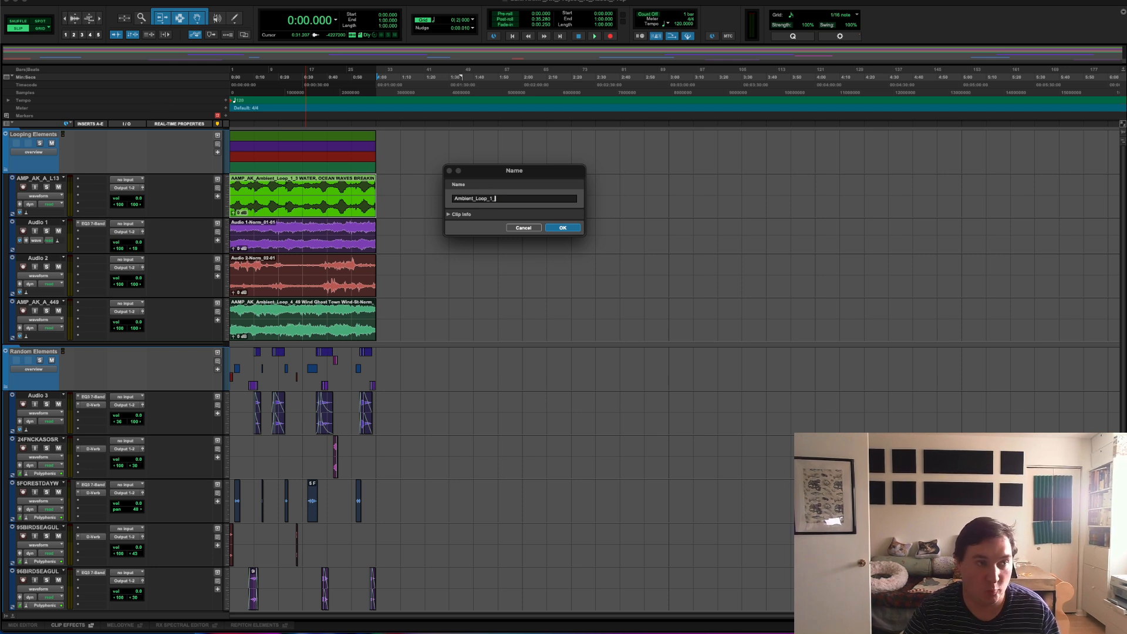
type("Ocean")
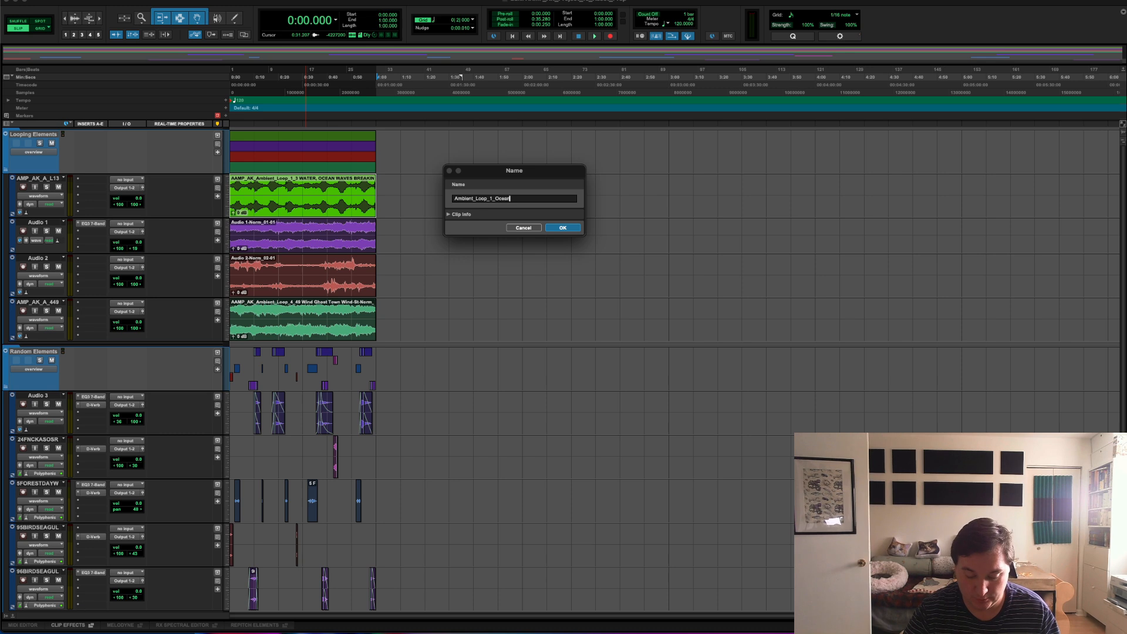
type("_Waves")
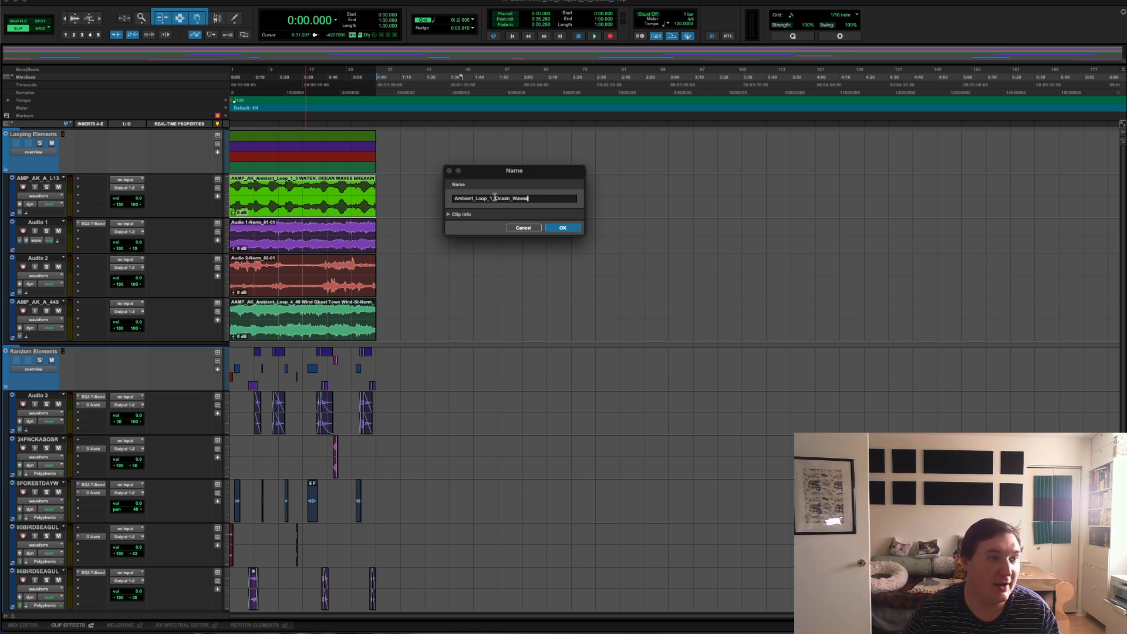
left_click(554, 229)
left_click(292, 228)
right_click(296, 249)
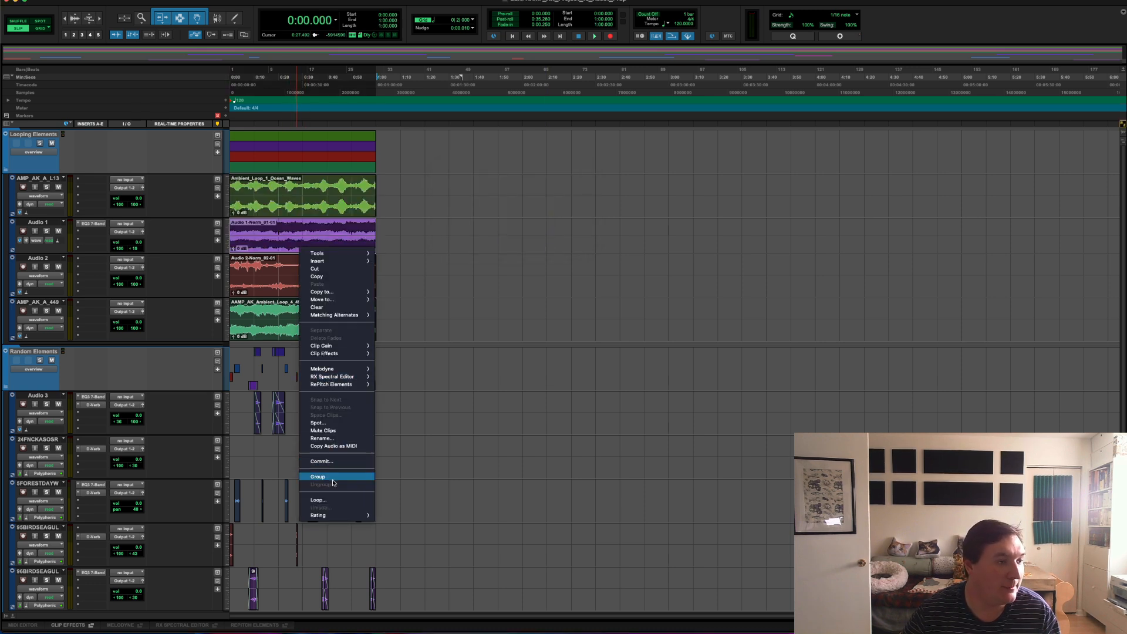
left_click(343, 438)
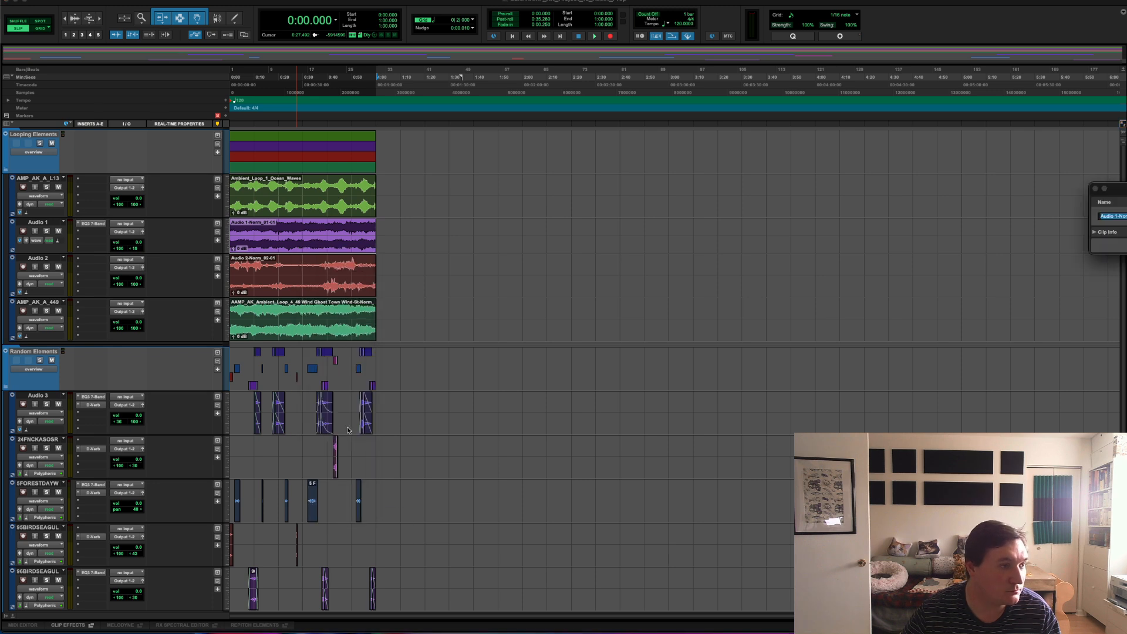
left_click_drag(1125, 185, 673, 196)
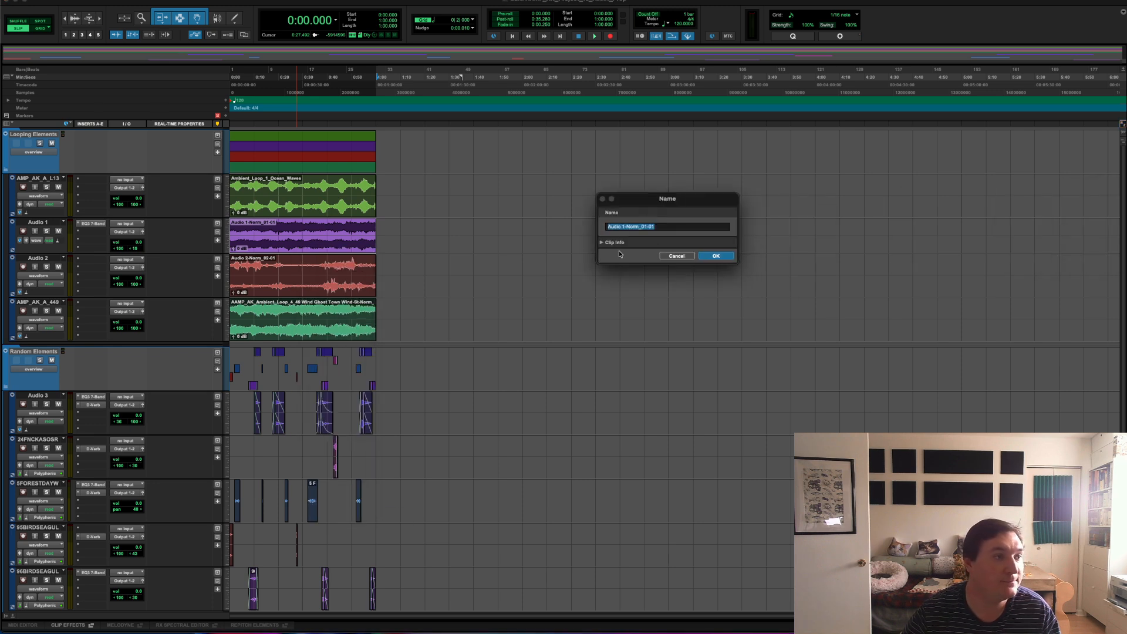
left_click(677, 255)
Step: Solo the Audio 1 track and play it back to identify its looping sound
key("space")
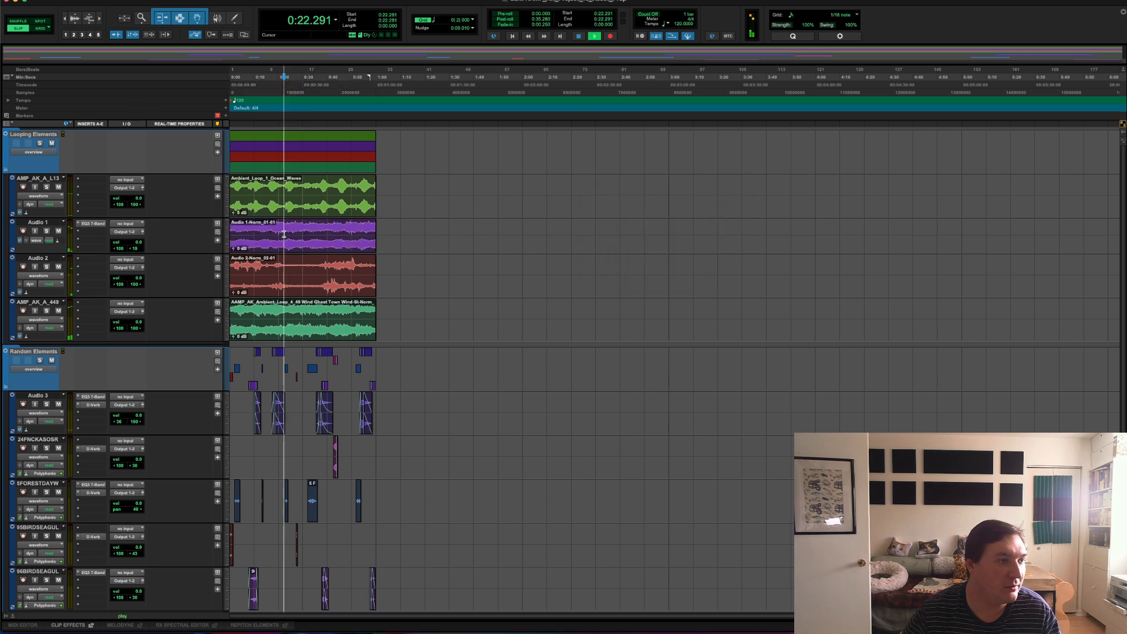
left_click(46, 230)
left_click(349, 232)
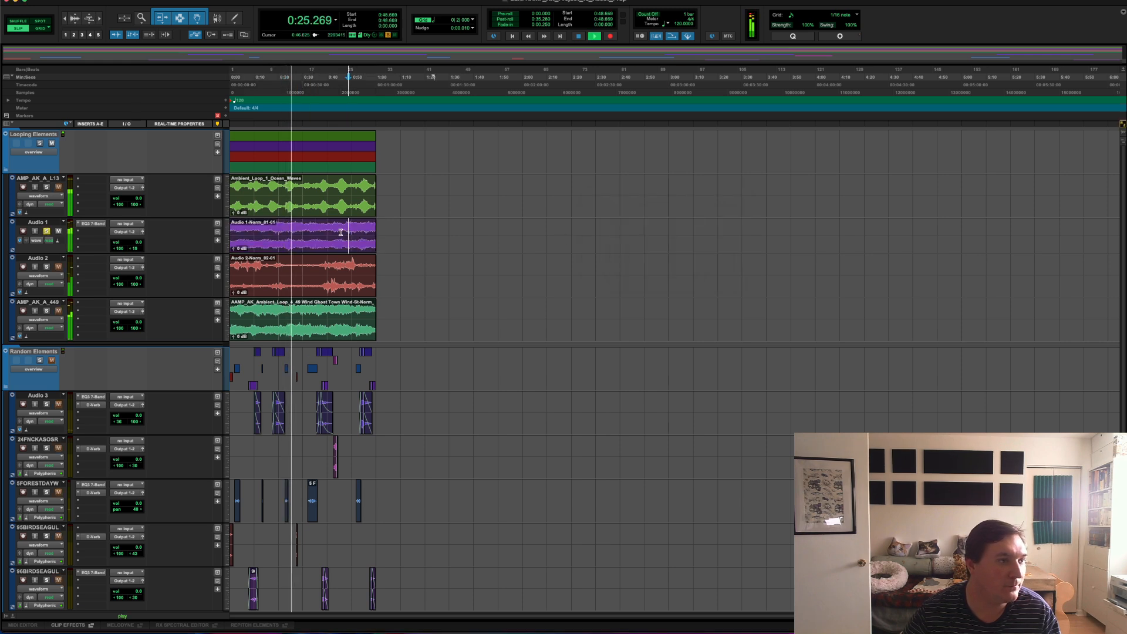
key("space")
Step: Rename the clip on the Audio 1 track as Ambient_Loop_2_Ocean_Background
right_click(291, 247)
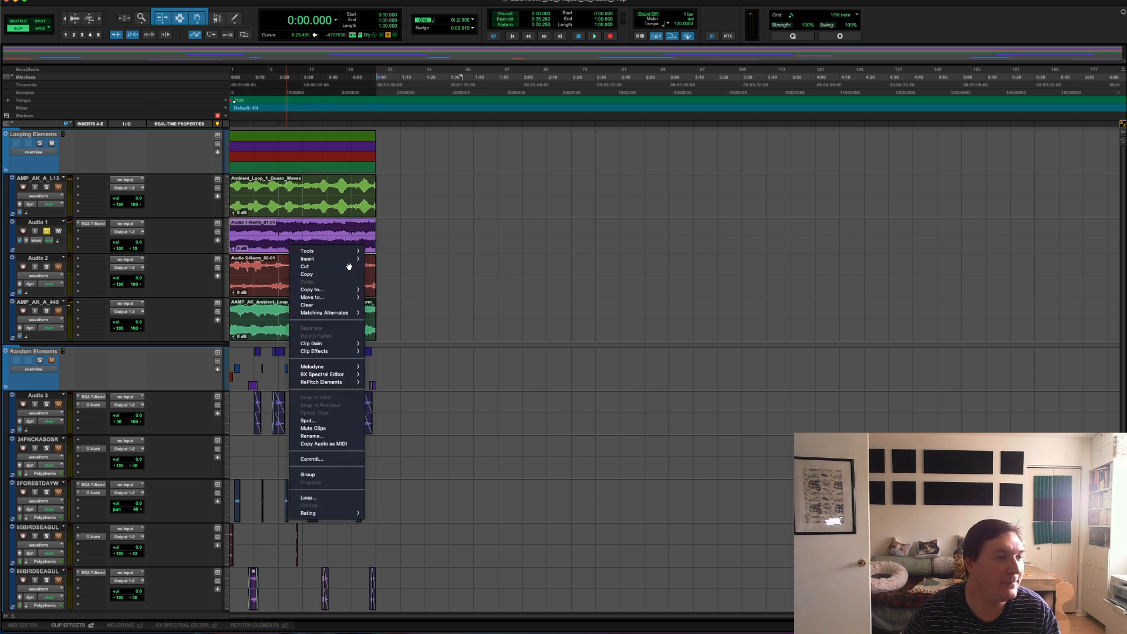
left_click(324, 436)
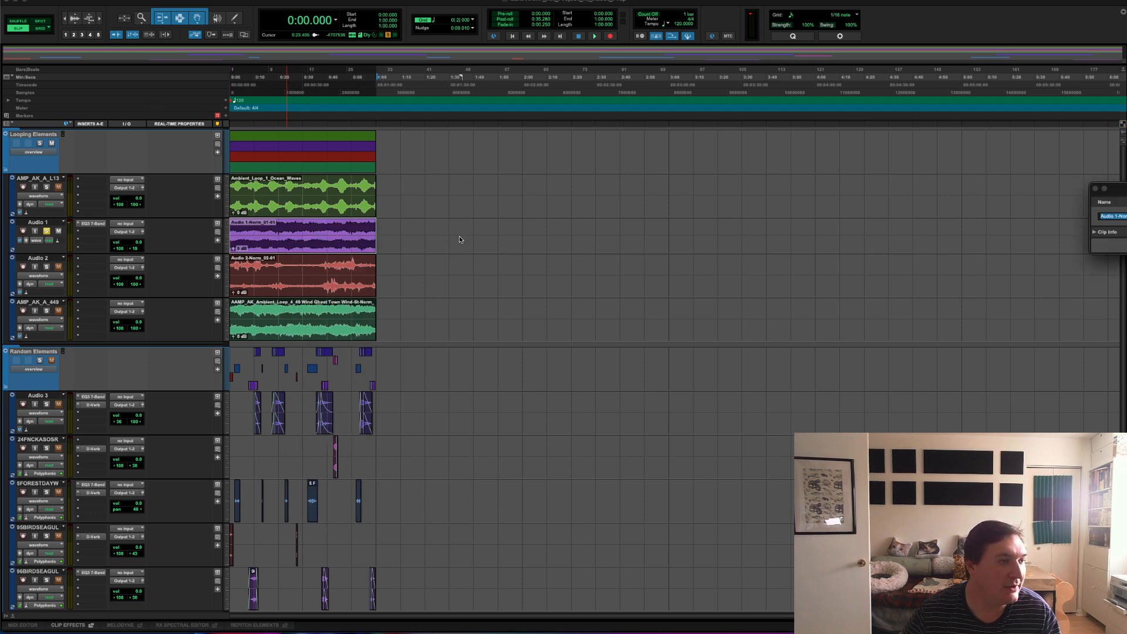
left_click_drag(1115, 188, 505, 227)
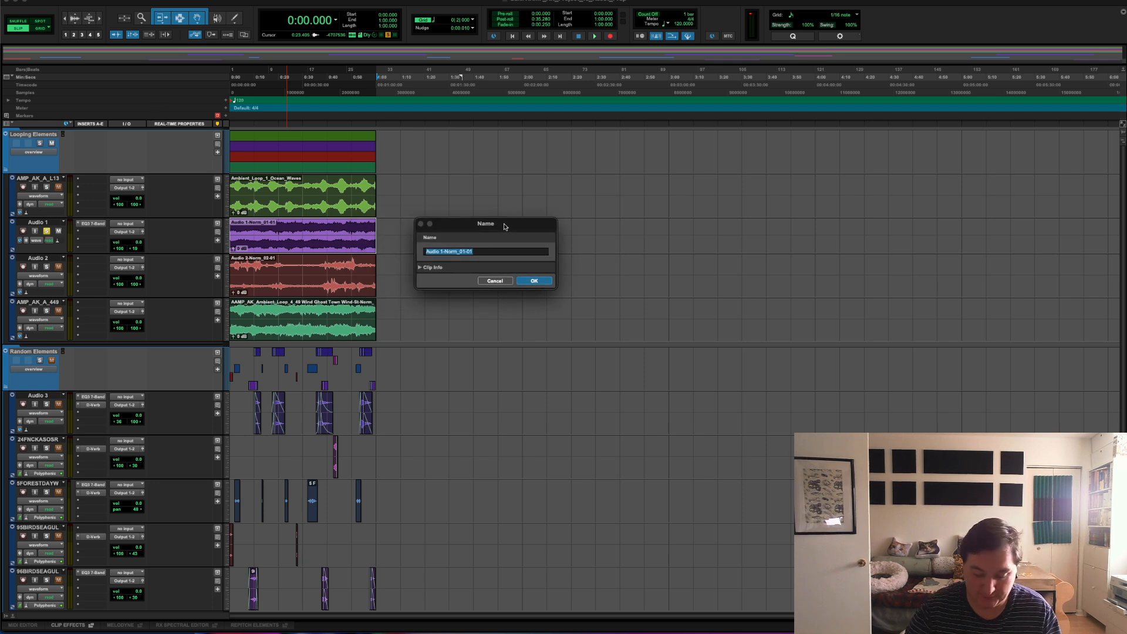
type("Almbie")
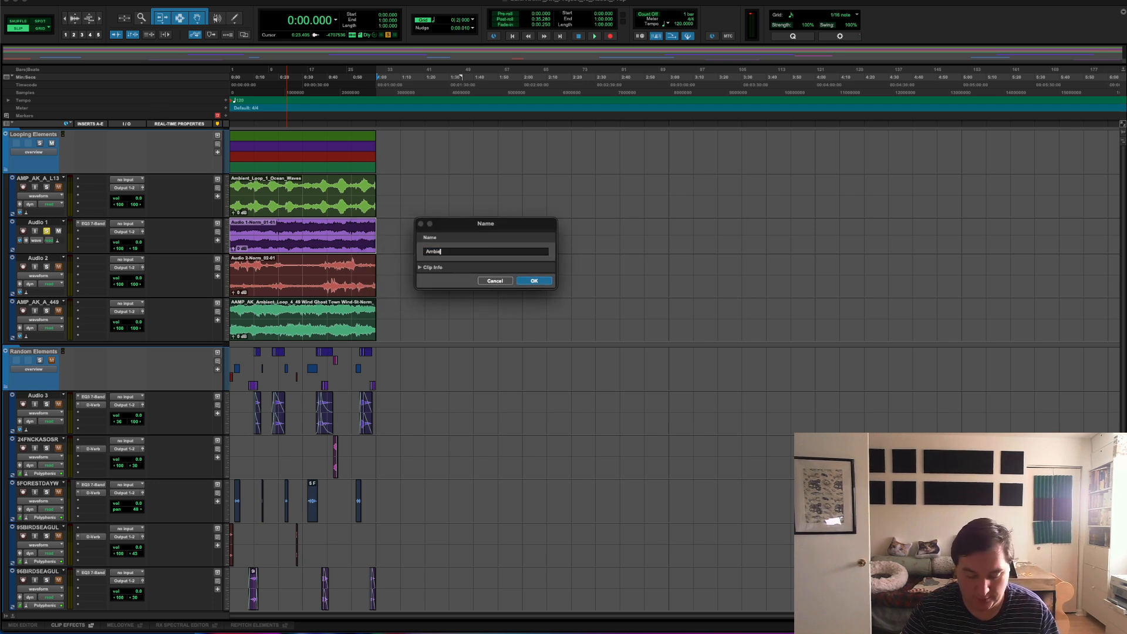
type("nt_Loop")
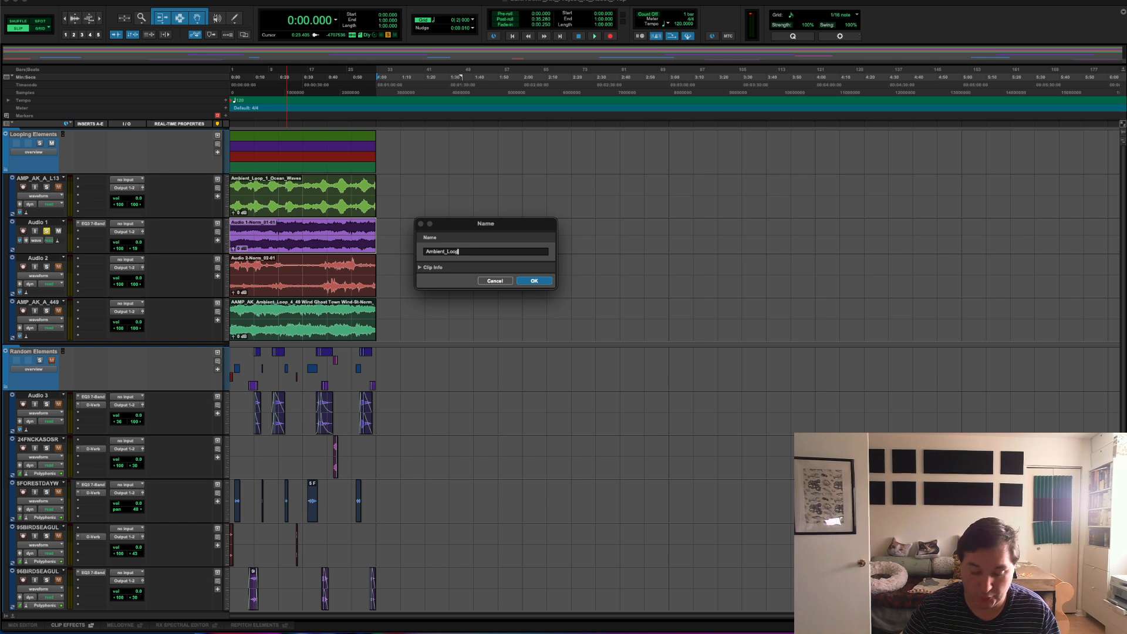
type("_2_")
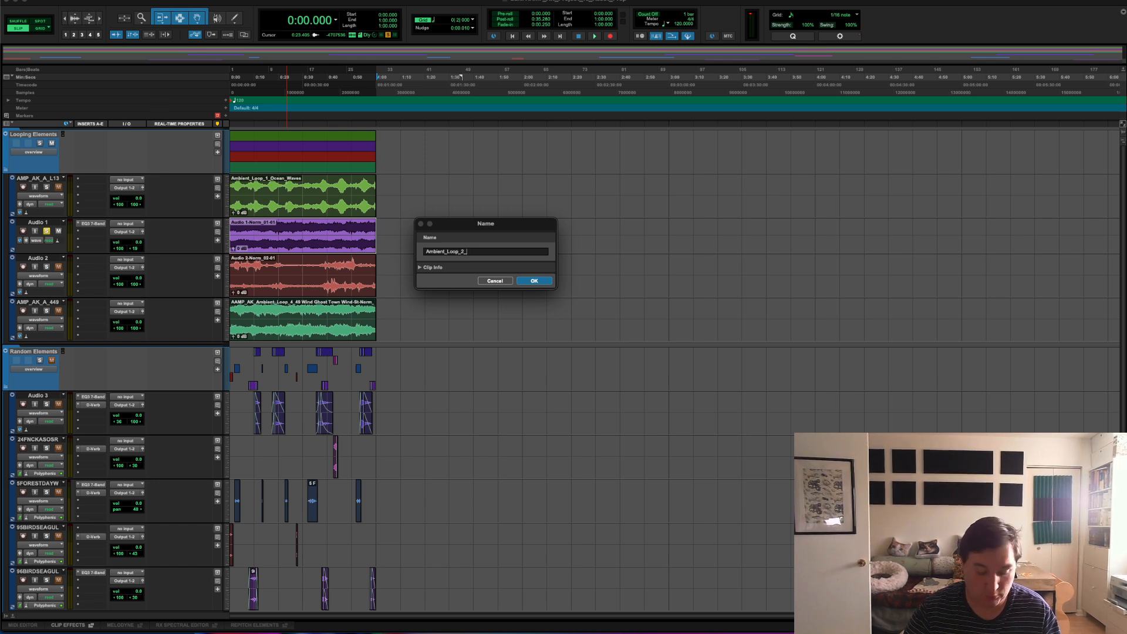
type("Ccean")
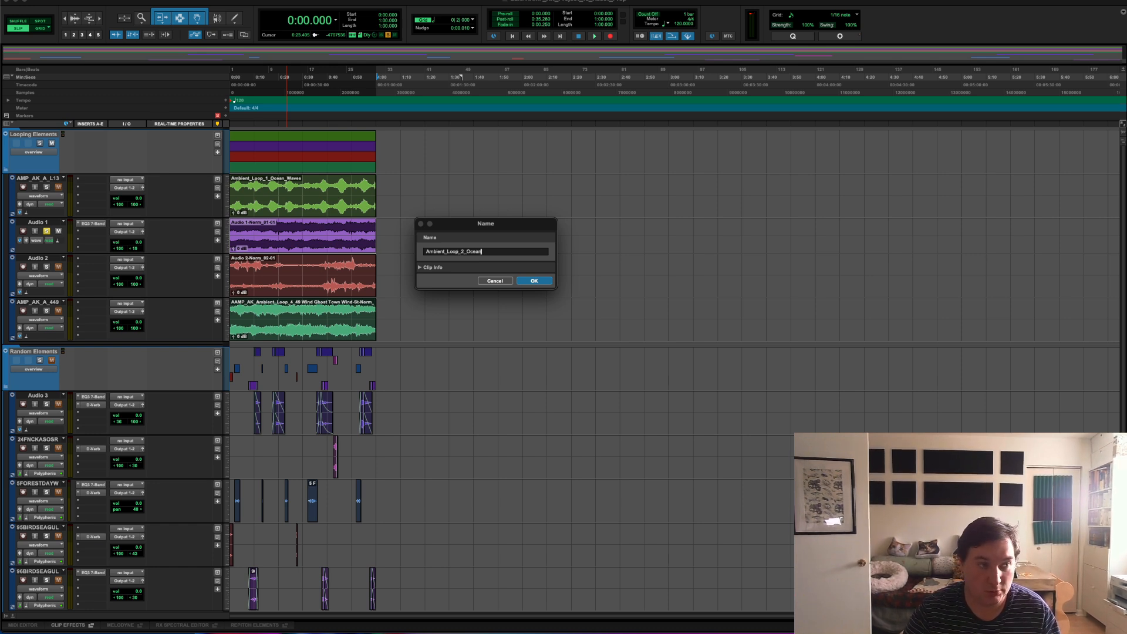
type("_backgroun")
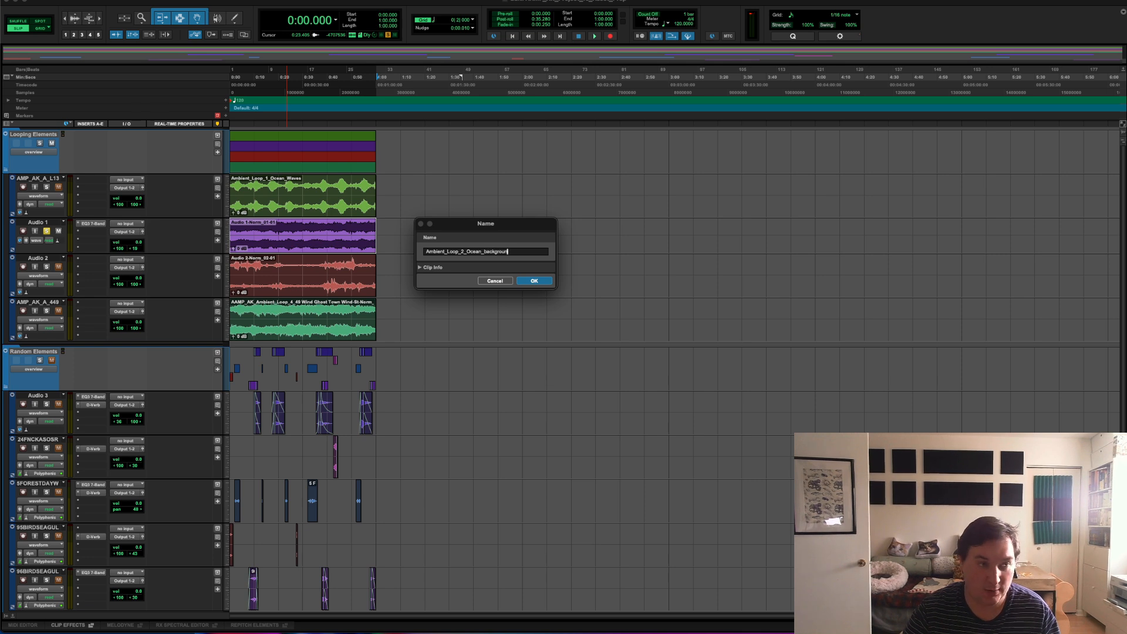
type("d")
left_click(533, 281)
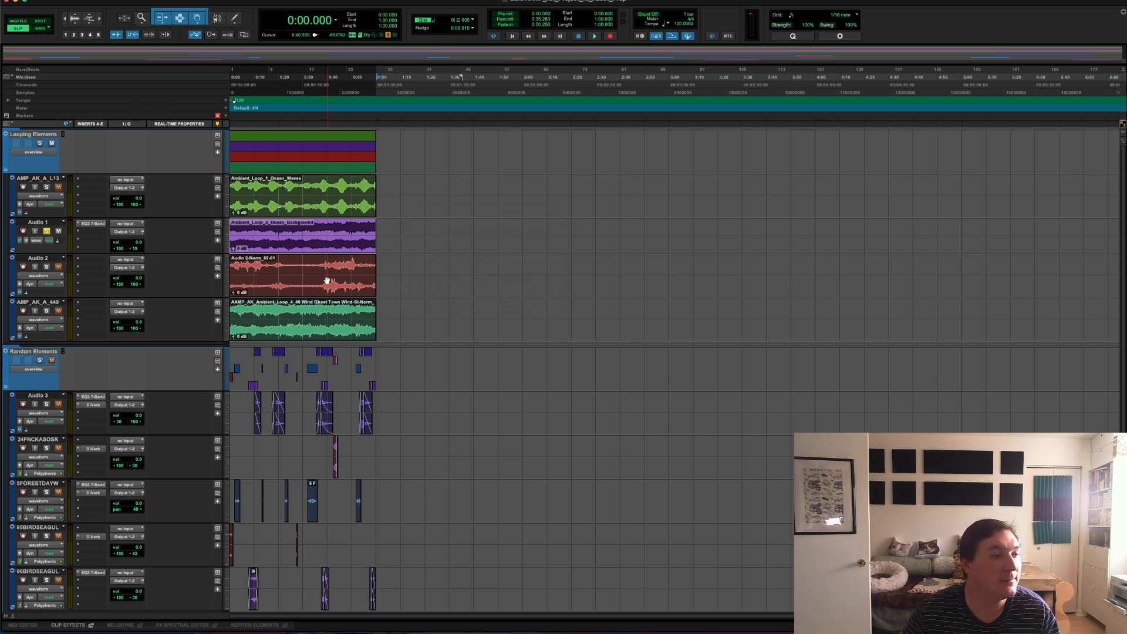
Step: Rename the clip on the Audio 2 track as Ambeint_Loop_3_Sandy_Wind
left_click(327, 280)
right_click(327, 281)
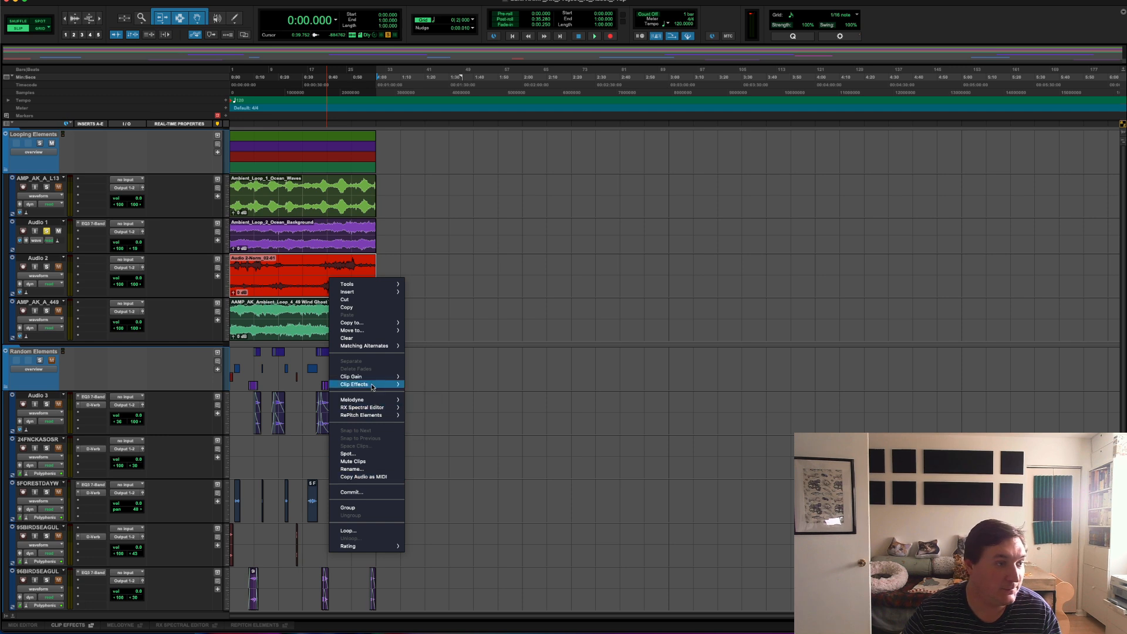
left_click(354, 469)
left_click_drag(1122, 192, 453, 244)
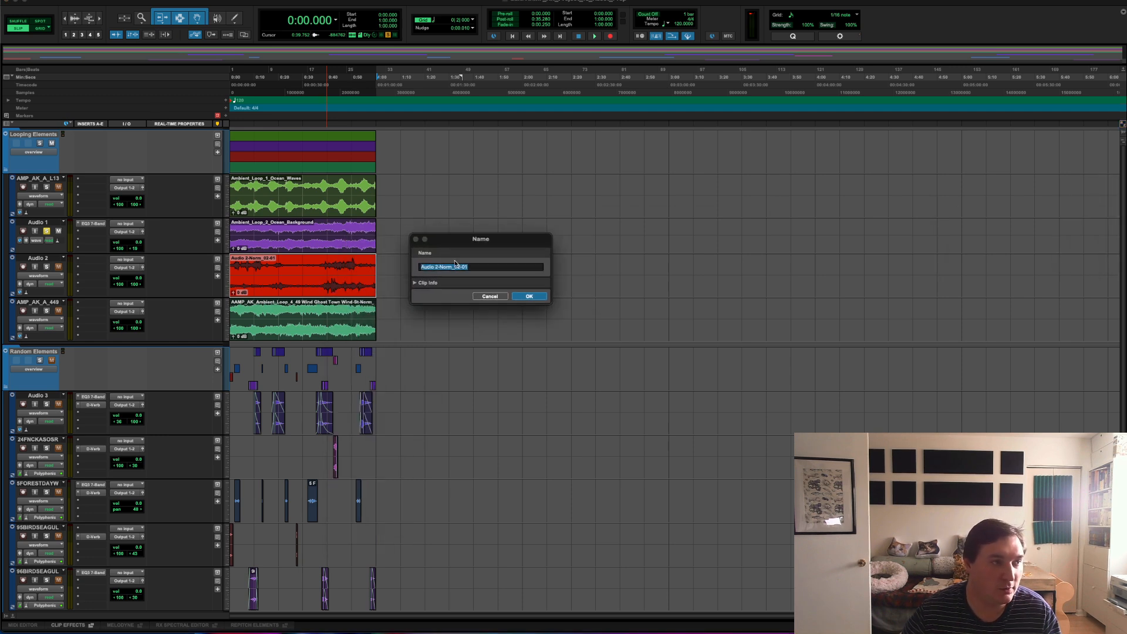
type("Ambeint_")
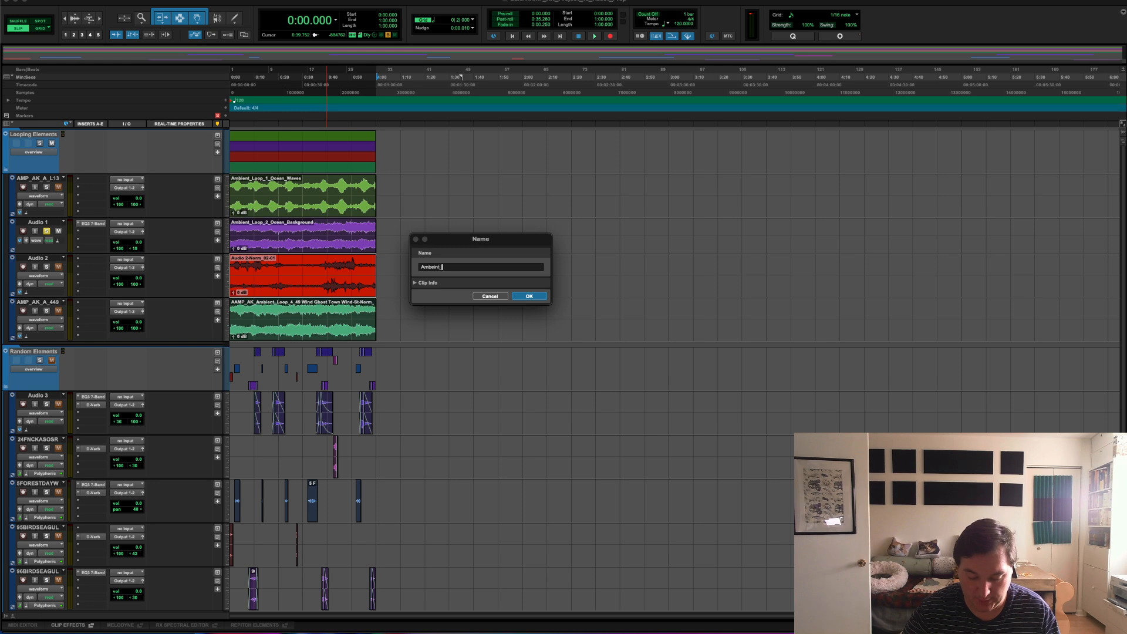
type("Loop")
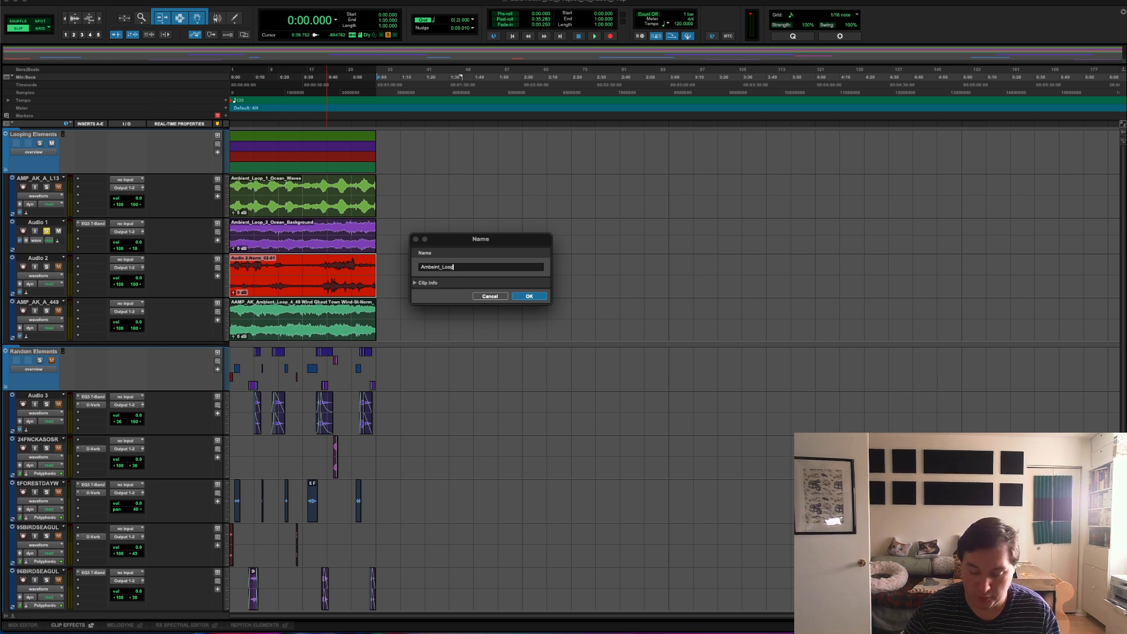
type("_3_")
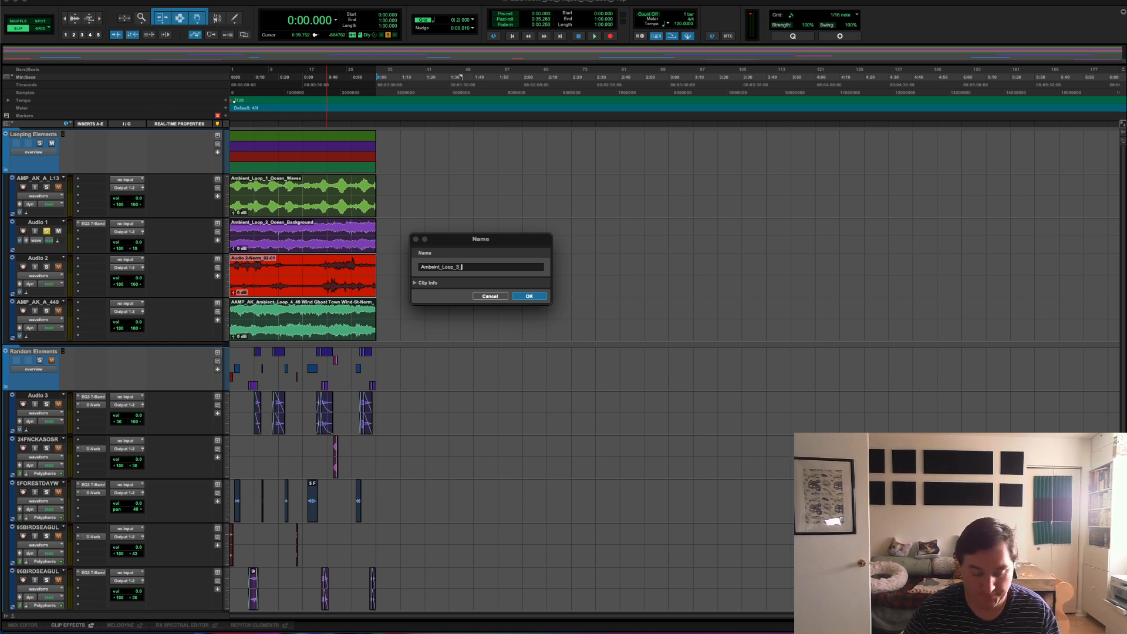
type("Sanduy")
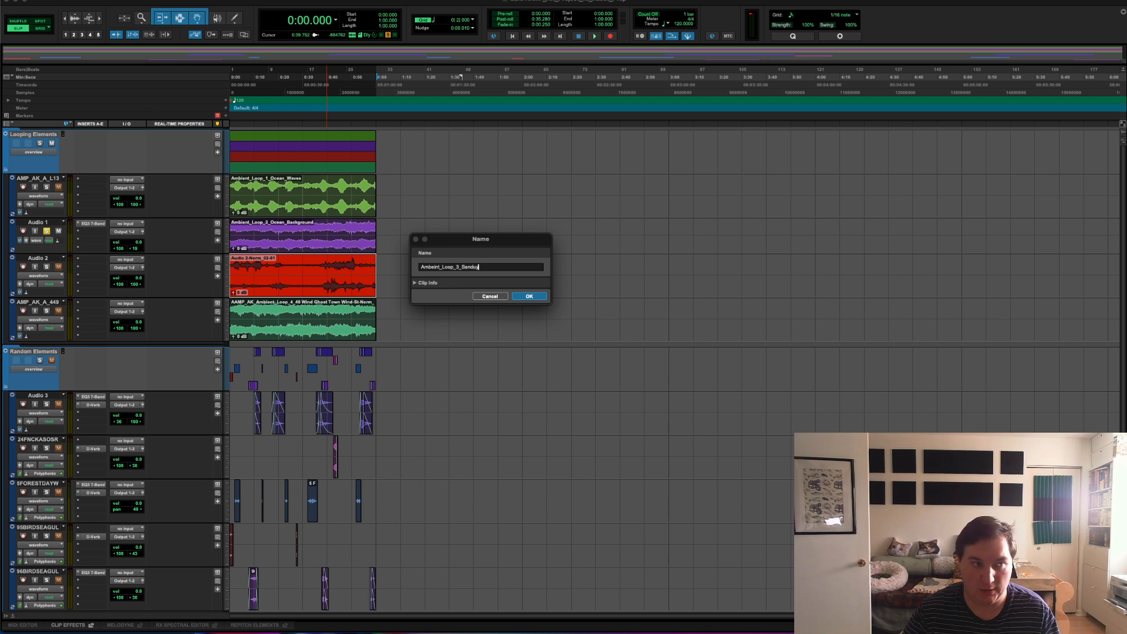
key("BackSpace")
key("BackSpace")
type("y_Wind")
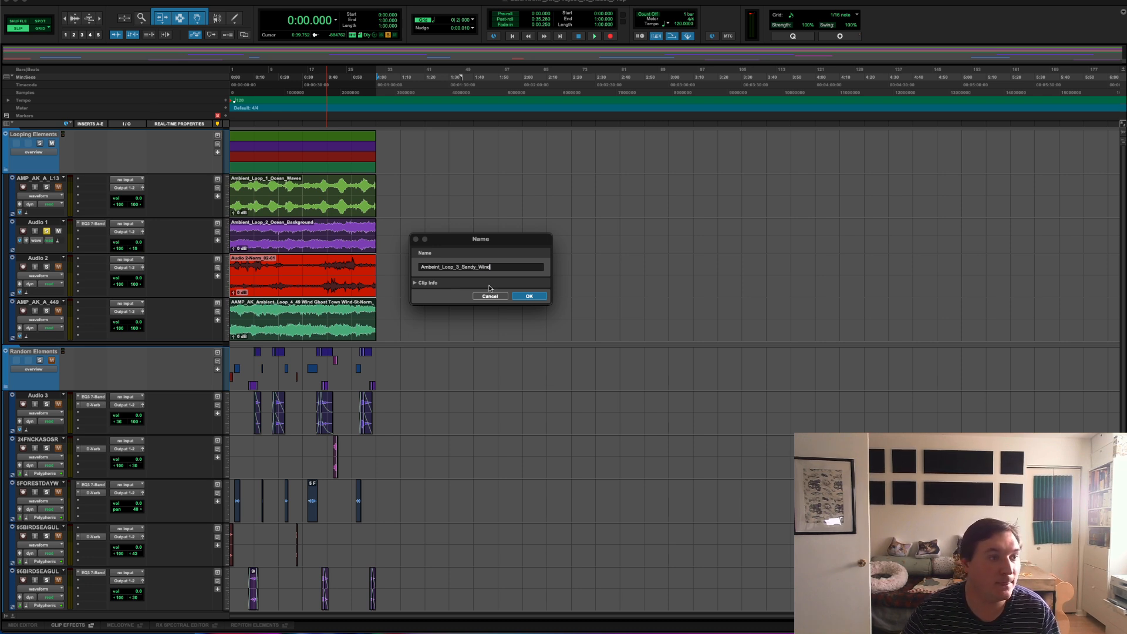
key("Return")
Step: Rename the ghost town wind clip on the last Looping Elements track as Ambient_Loop_4_Ghost_Wind
left_click(311, 327)
right_click(312, 327)
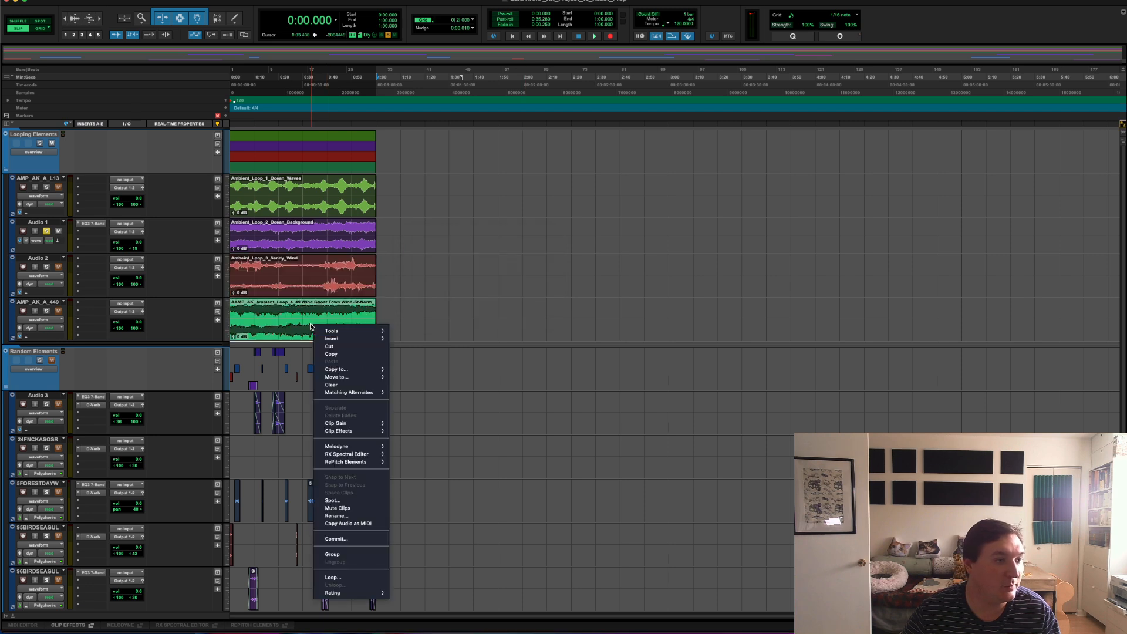
mouse_move(350, 450)
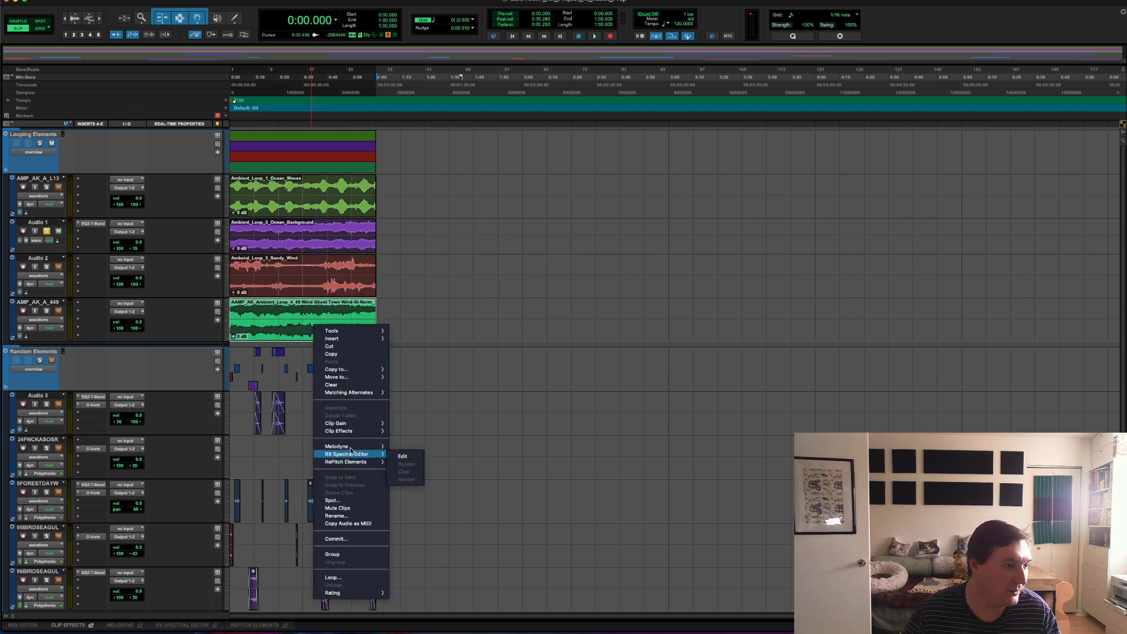
left_click(335, 515)
left_click_drag(1118, 186, 749, 209)
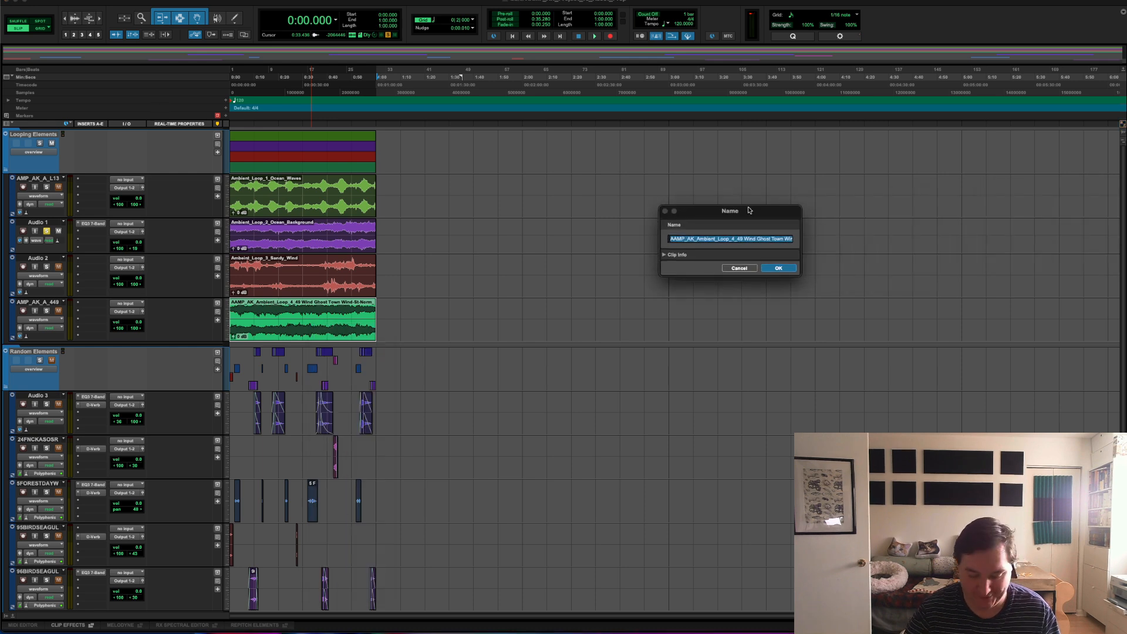
type("Ambient_")
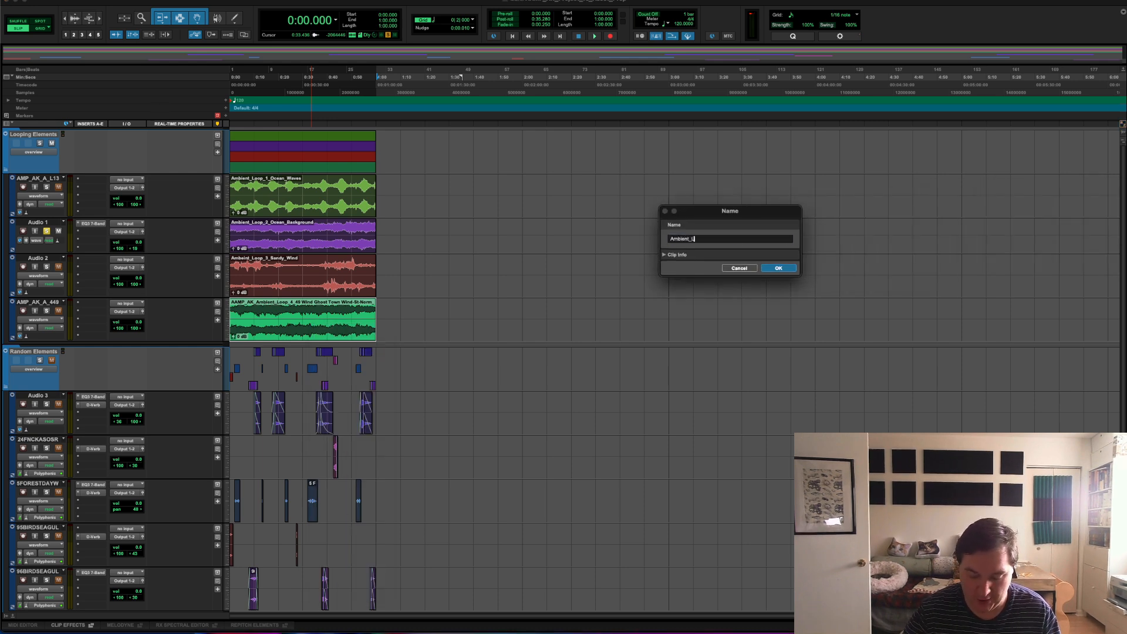
type("Loop_4_")
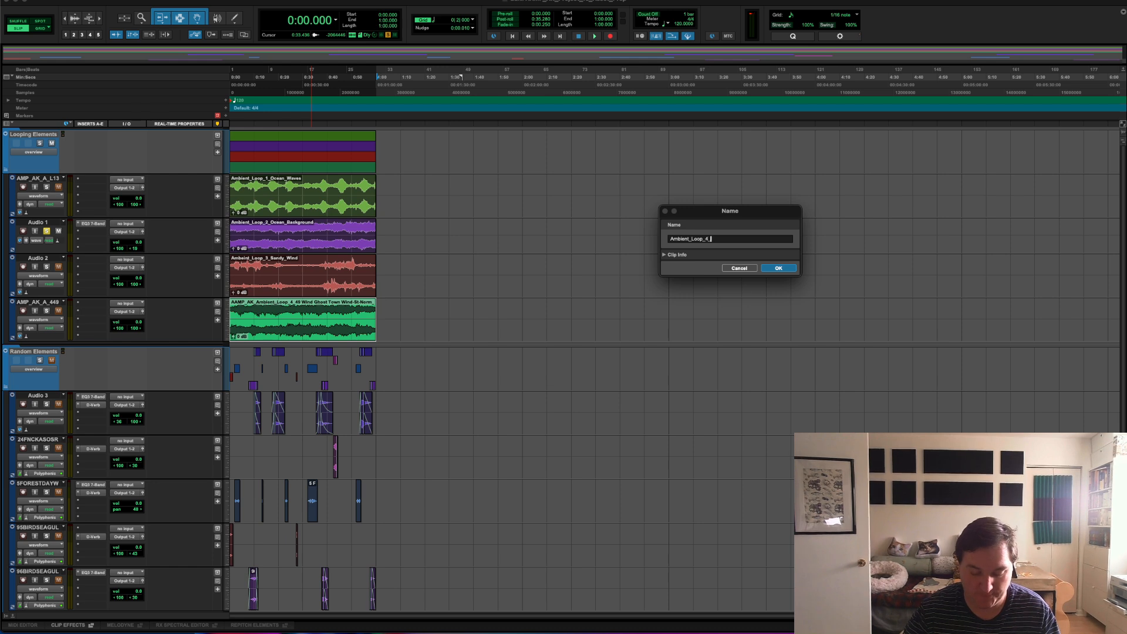
type("Ghos")
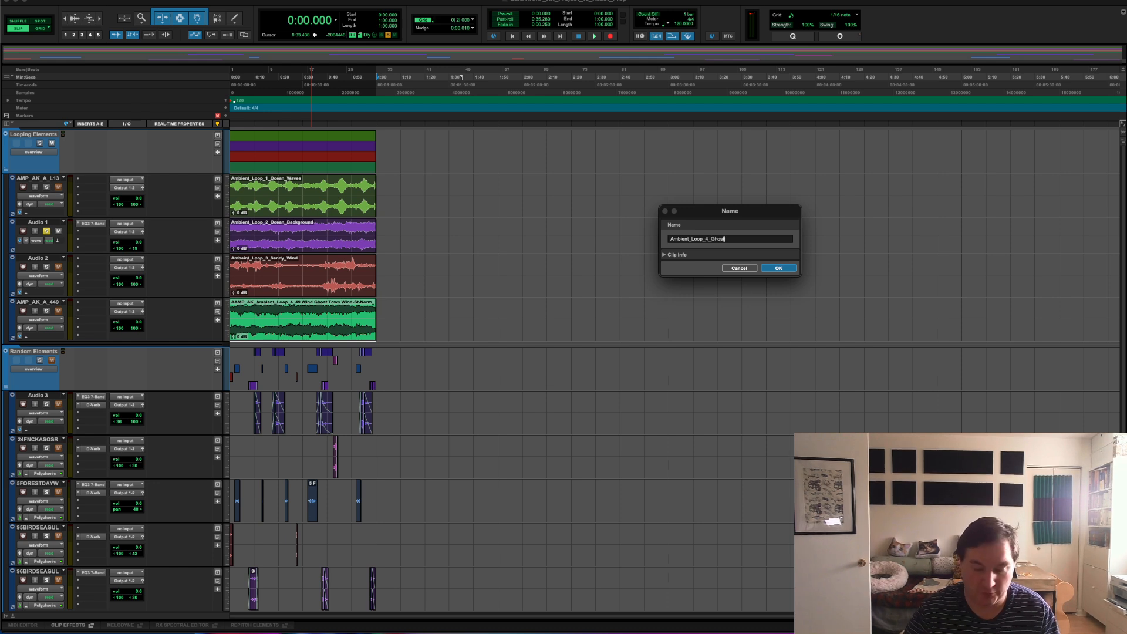
type("t_Wind")
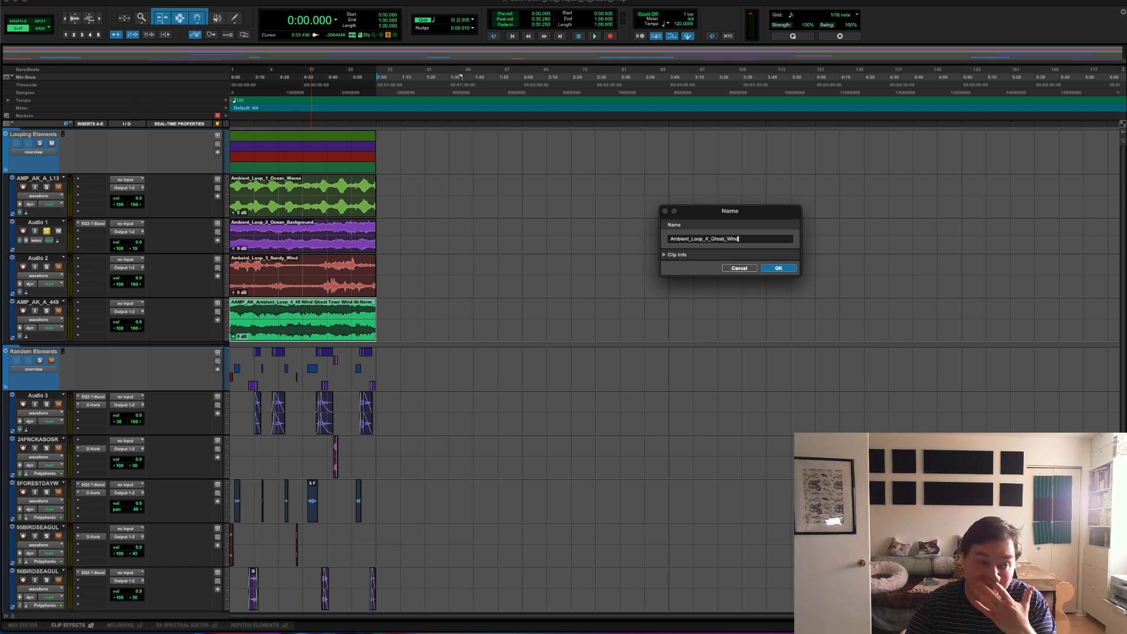
left_click(777, 269)
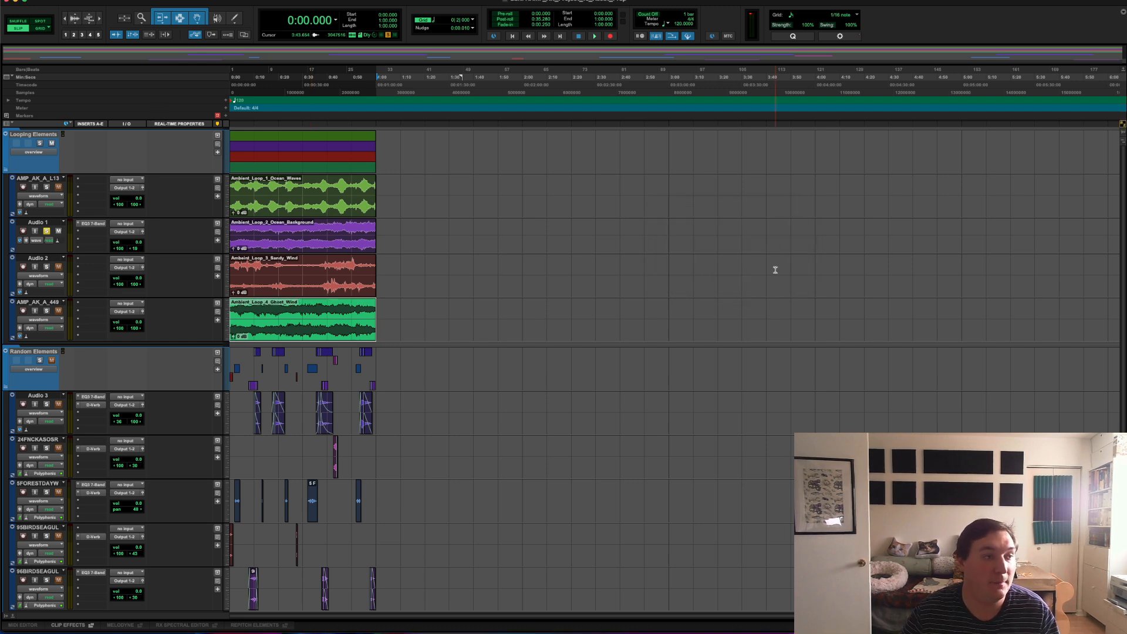
left_click(306, 208)
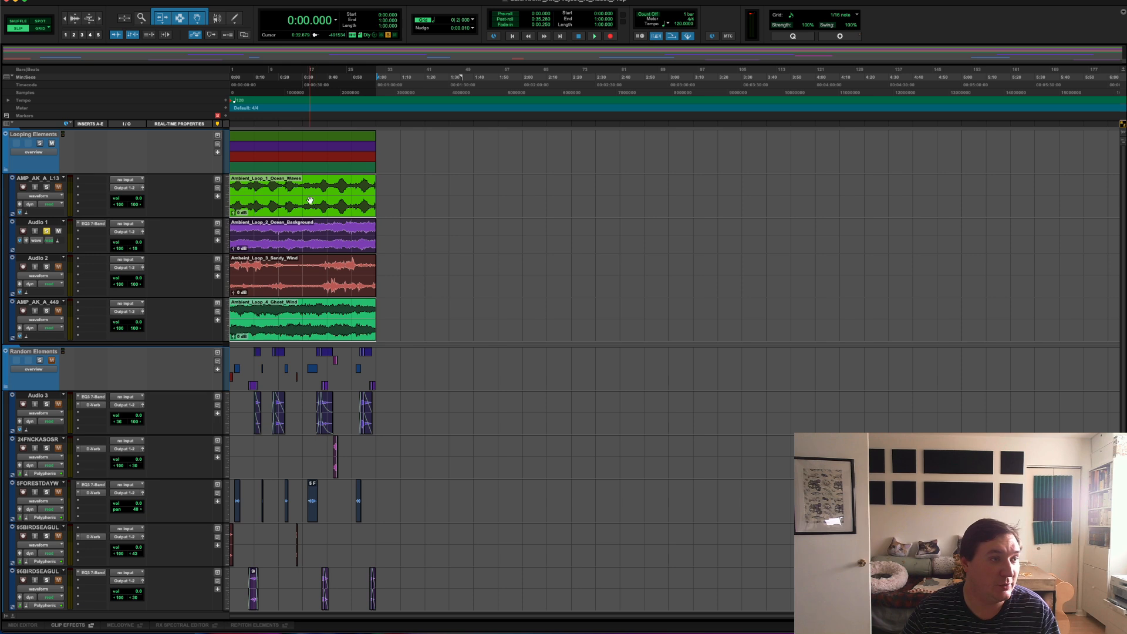
left_click(390, 234)
left_click(332, 210)
left_click(318, 240, "shift")
left_click(312, 279, "shift")
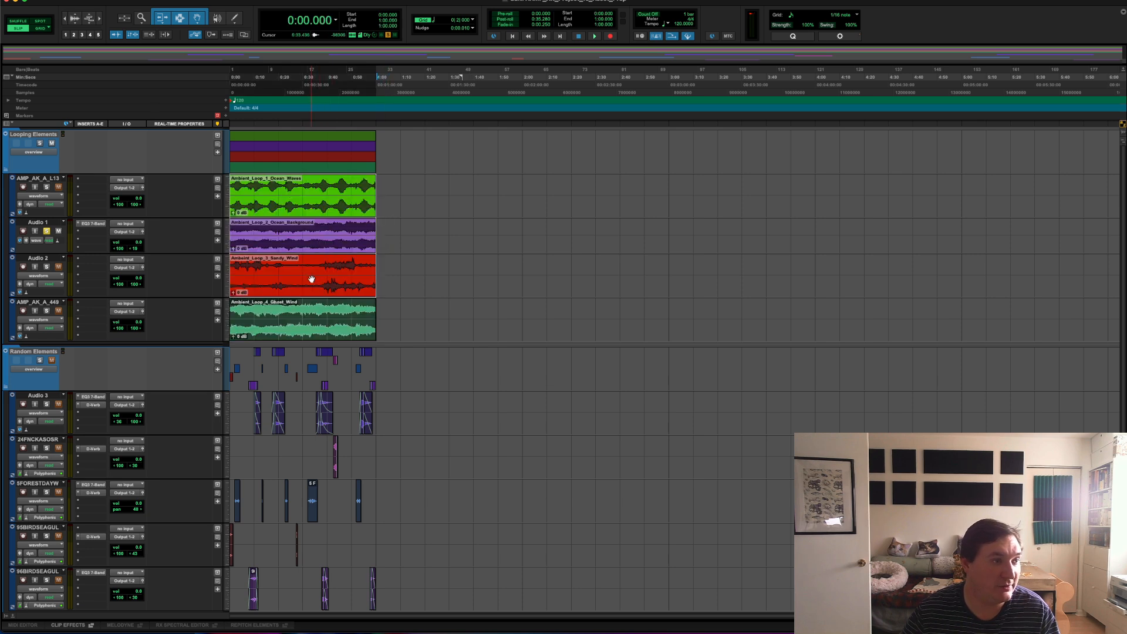
left_click(314, 308, "shift")
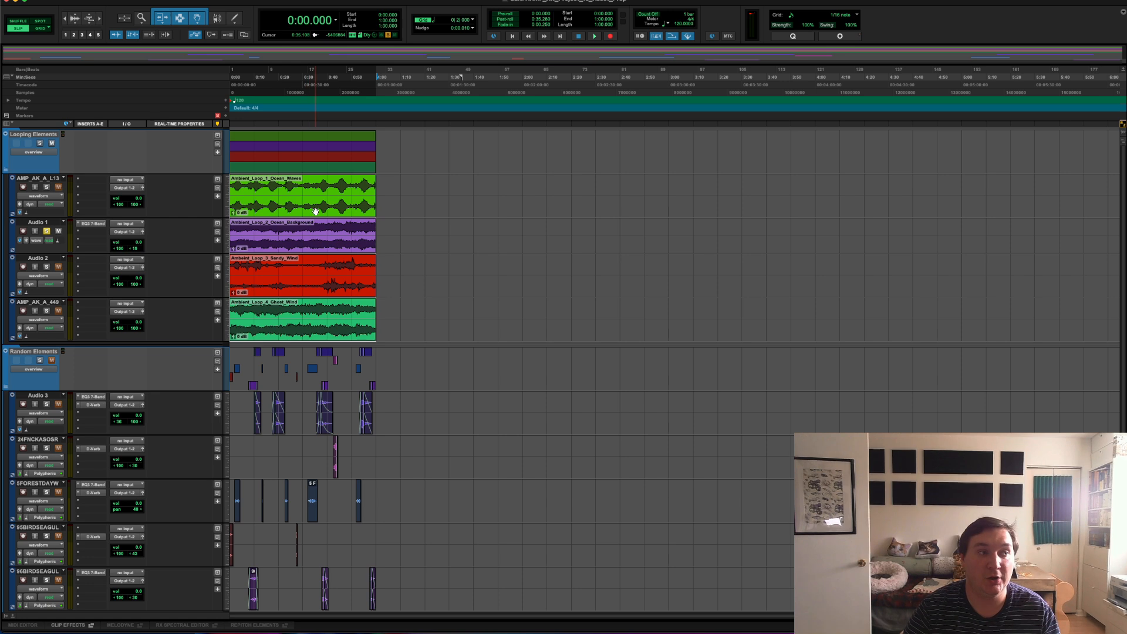
left_click(343, 206)
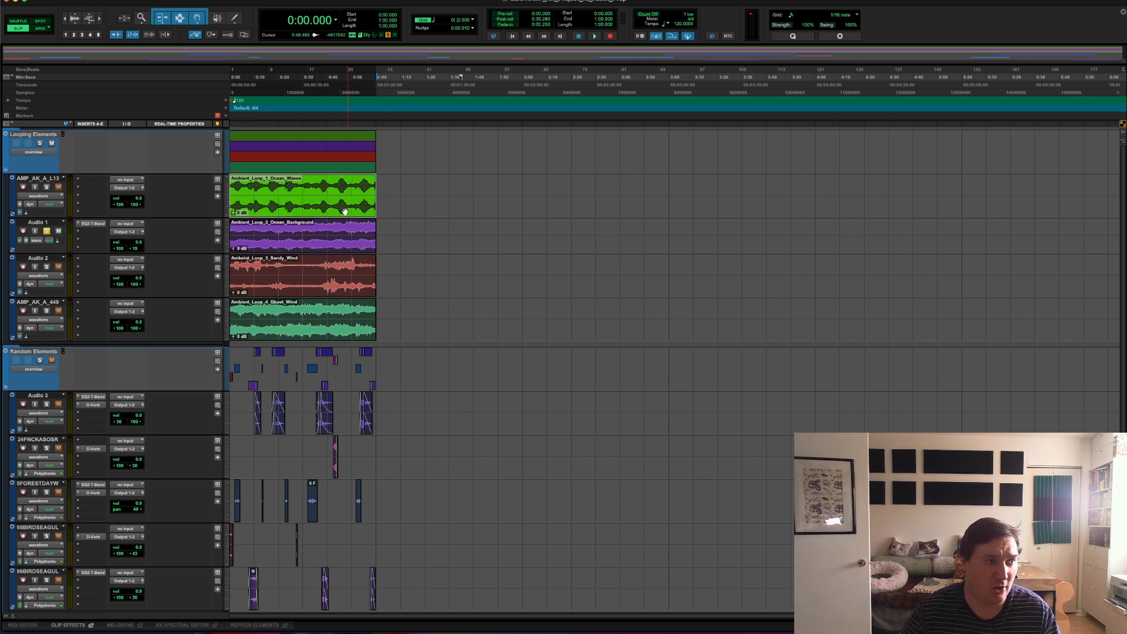
left_click(305, 186)
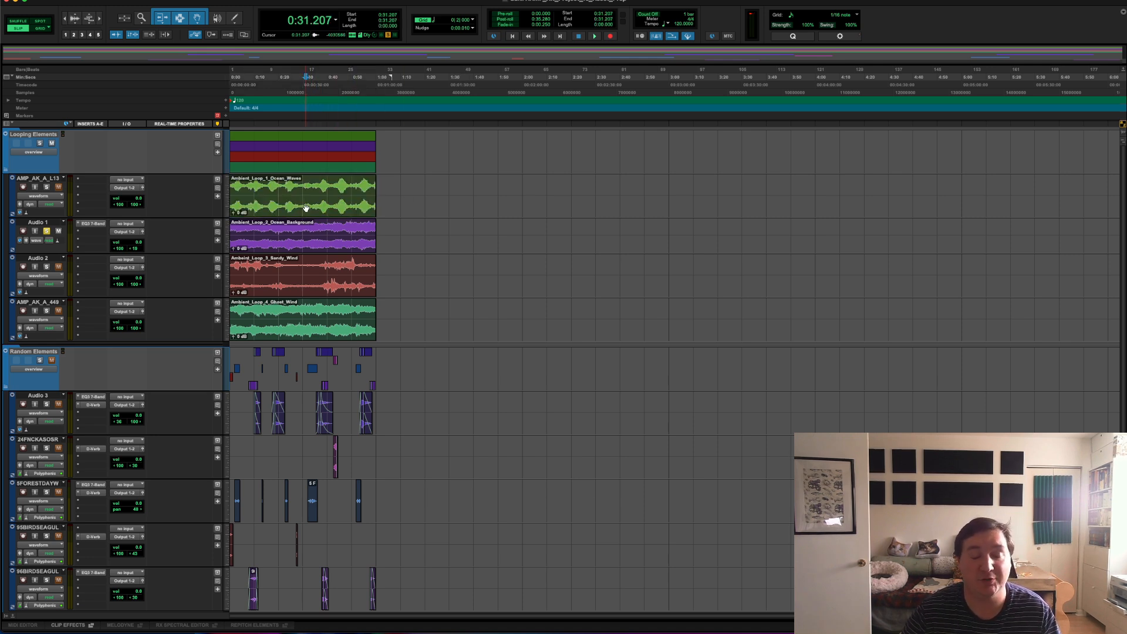
left_click(286, 186)
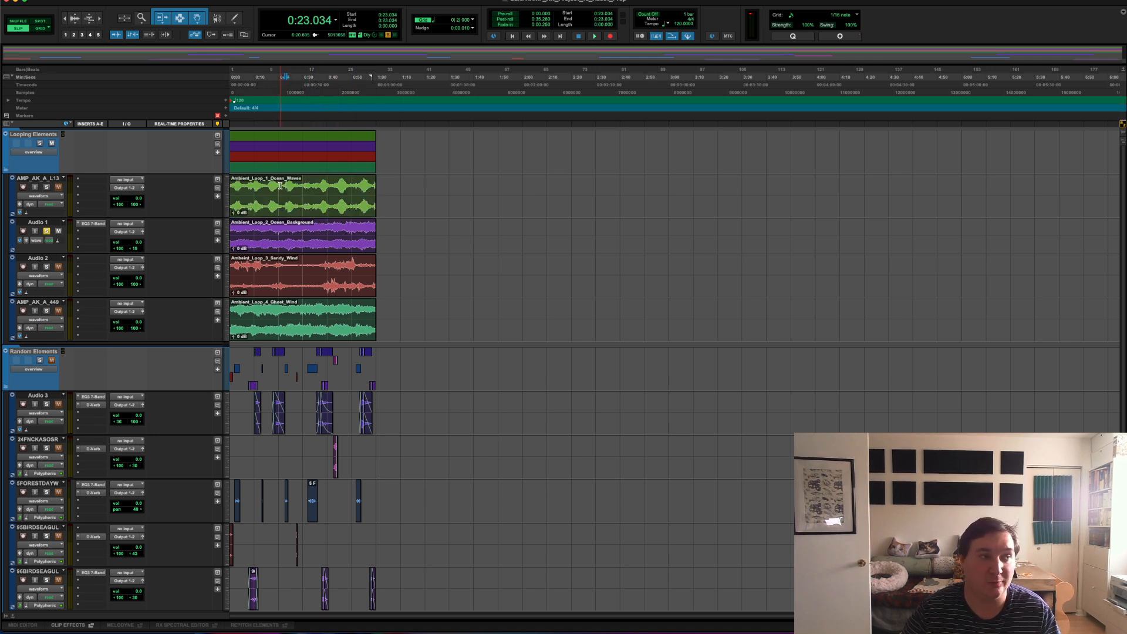
Step: Select all four ambient loop clips in the Looping Elements folder and start exporting them as audio files
left_click(308, 206)
left_click(314, 237, "shift")
left_click(307, 289, "shift")
left_click(305, 324, "shift")
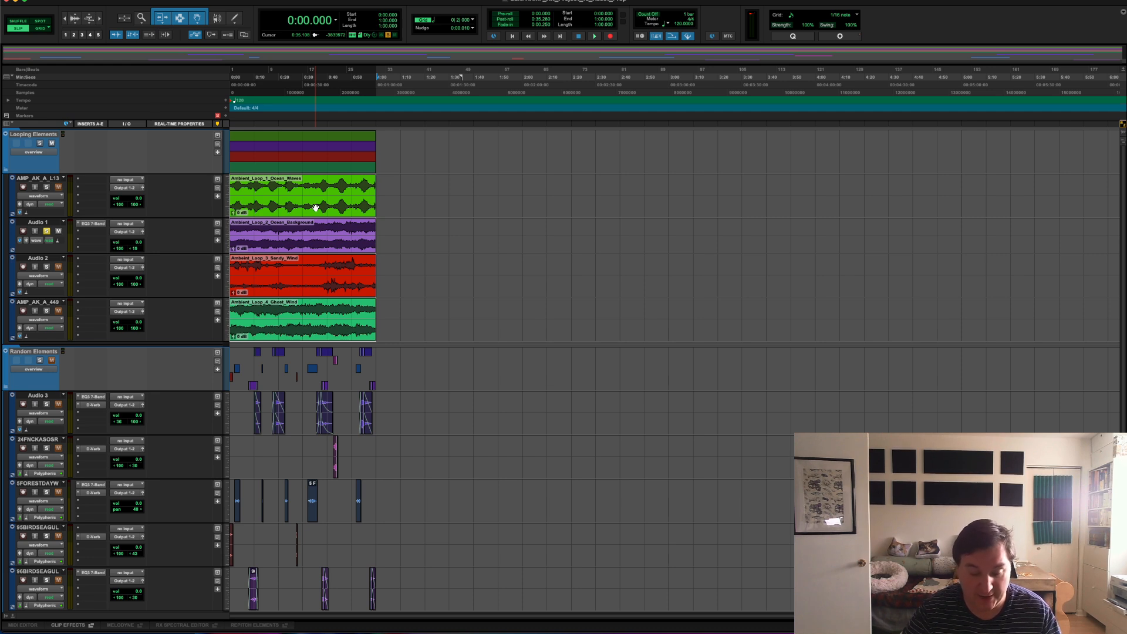
key("shift+super+k")
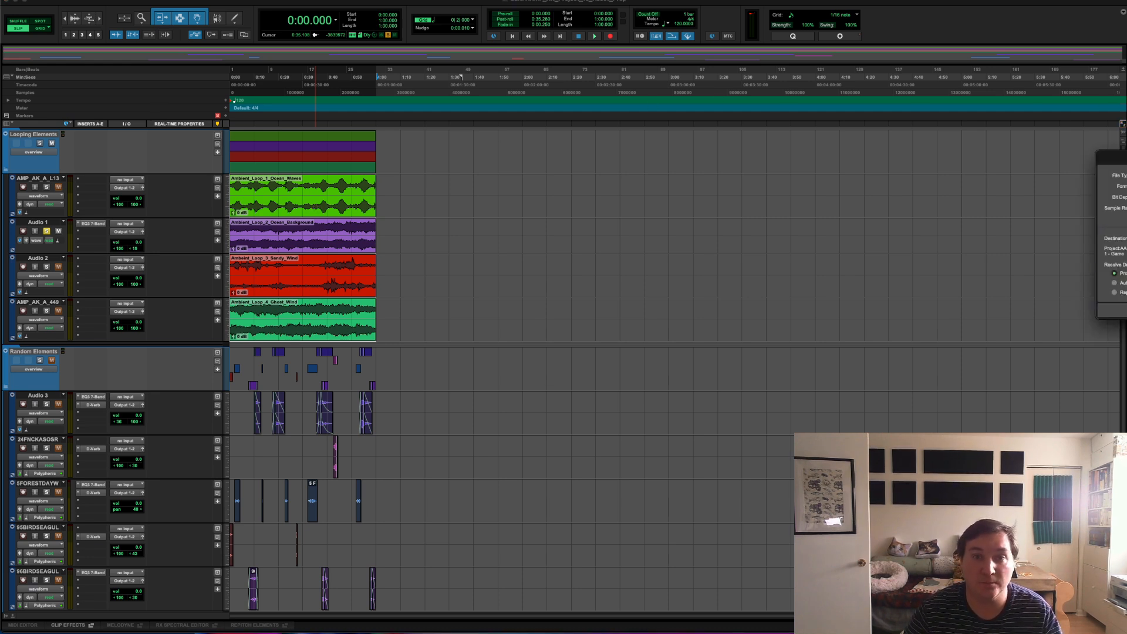
left_click_drag(1116, 158, 592, 146)
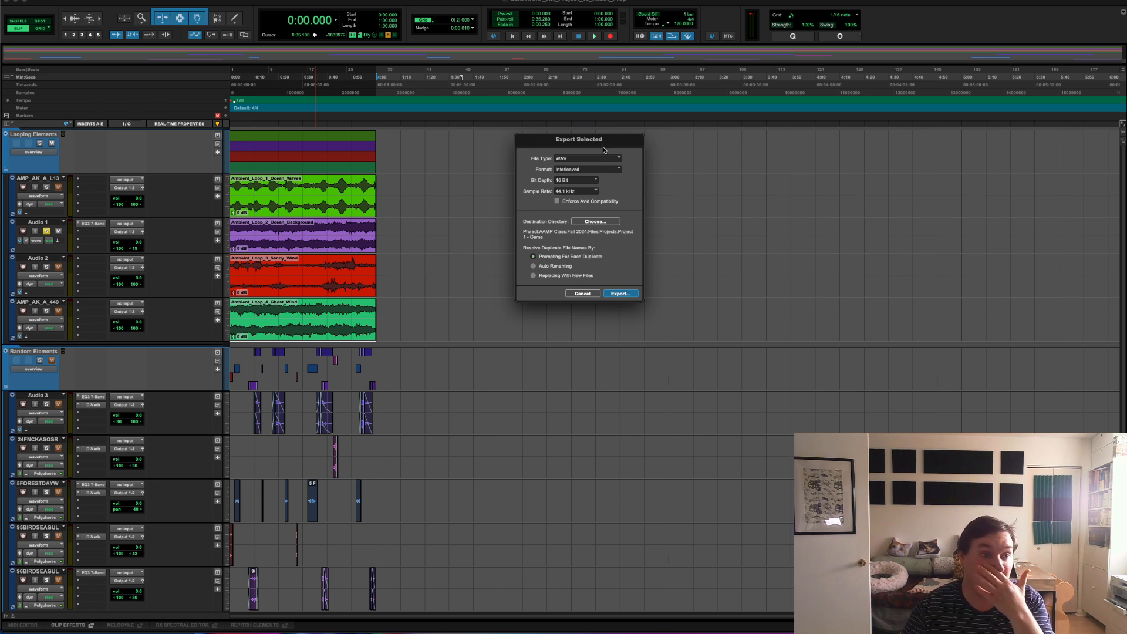
Step: Set the export to WAV, Interleaved format, 16 Bit depth and a 44.1 kHz sample rate
left_click(594, 158)
left_click(608, 175)
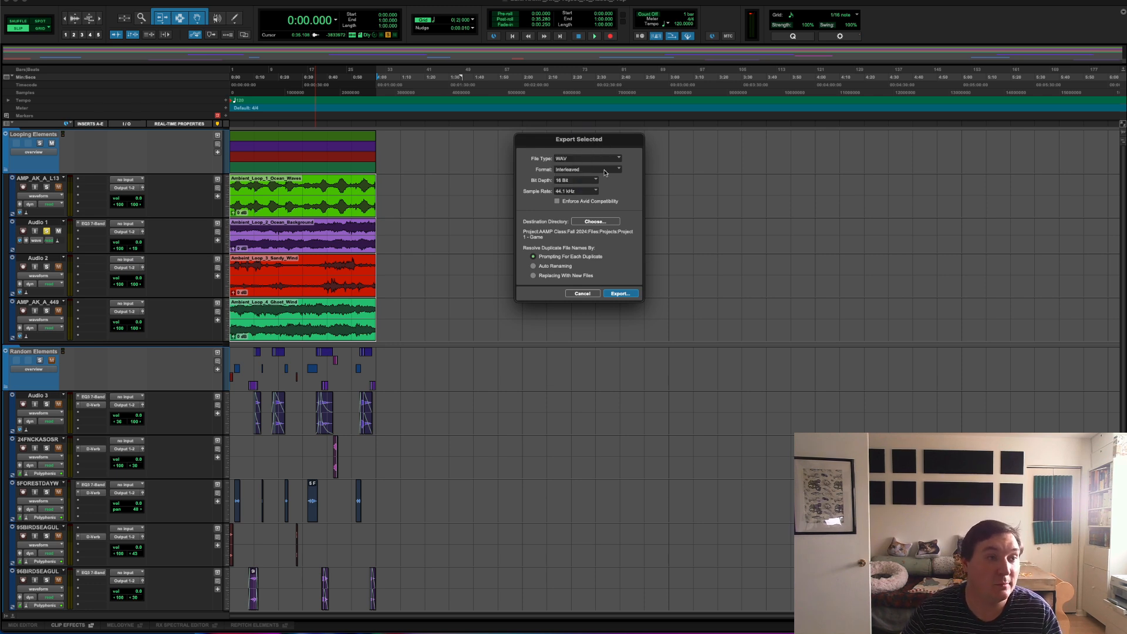
left_click(589, 170)
left_click(589, 171)
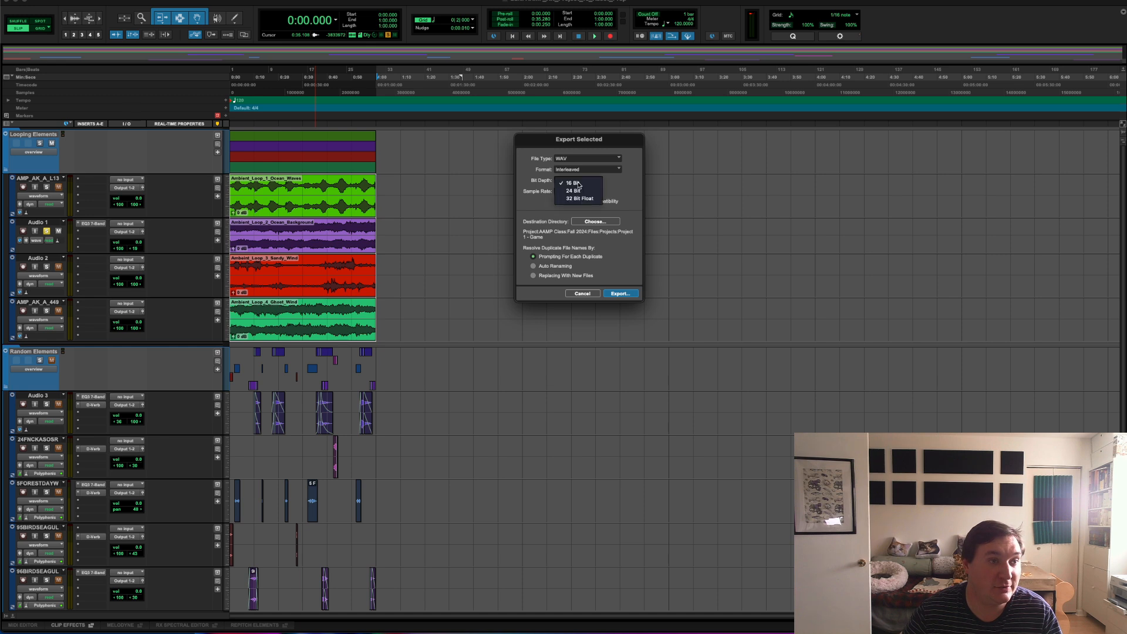
left_click(582, 183)
left_click(577, 192)
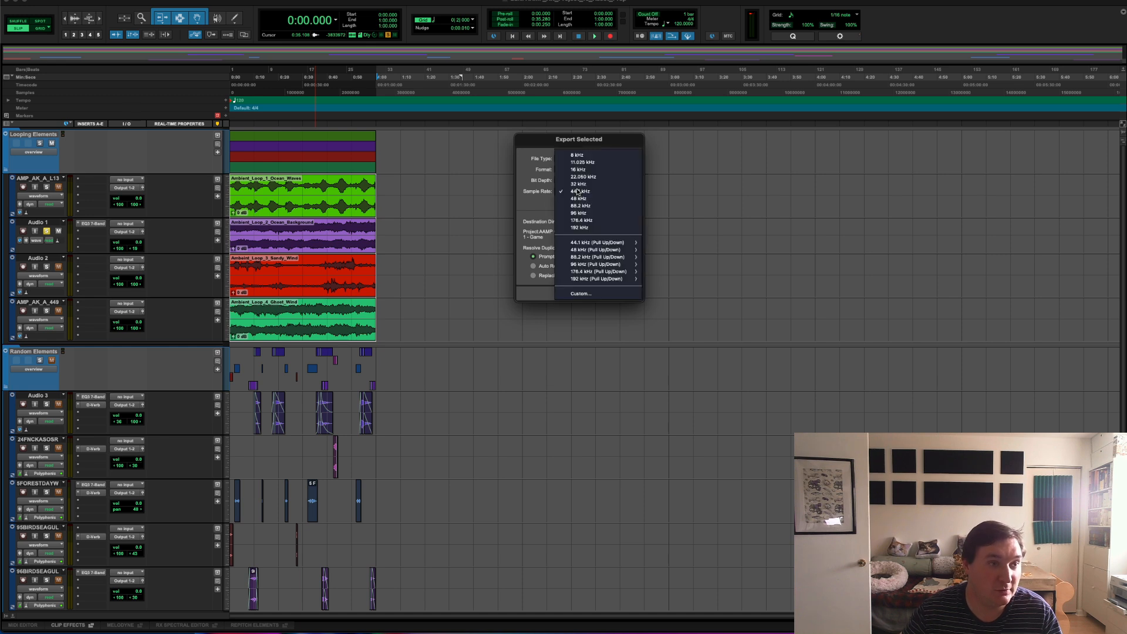
left_click(578, 191)
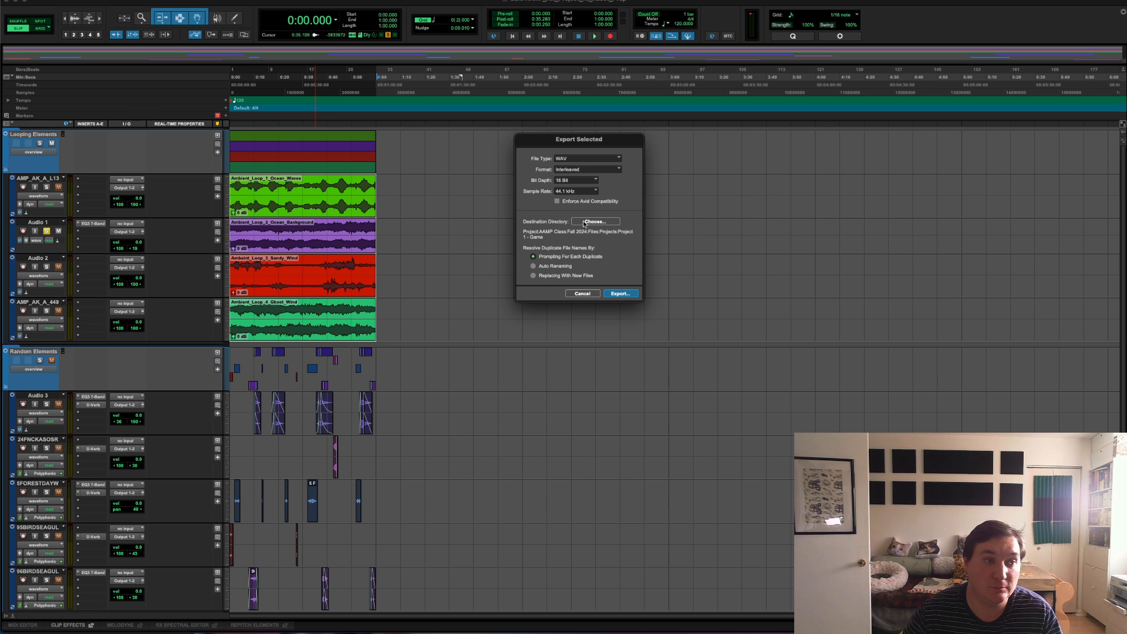
Step: Create an Assets folder inside the session's folder as the export destination and export the selected loops there
left_click(584, 222)
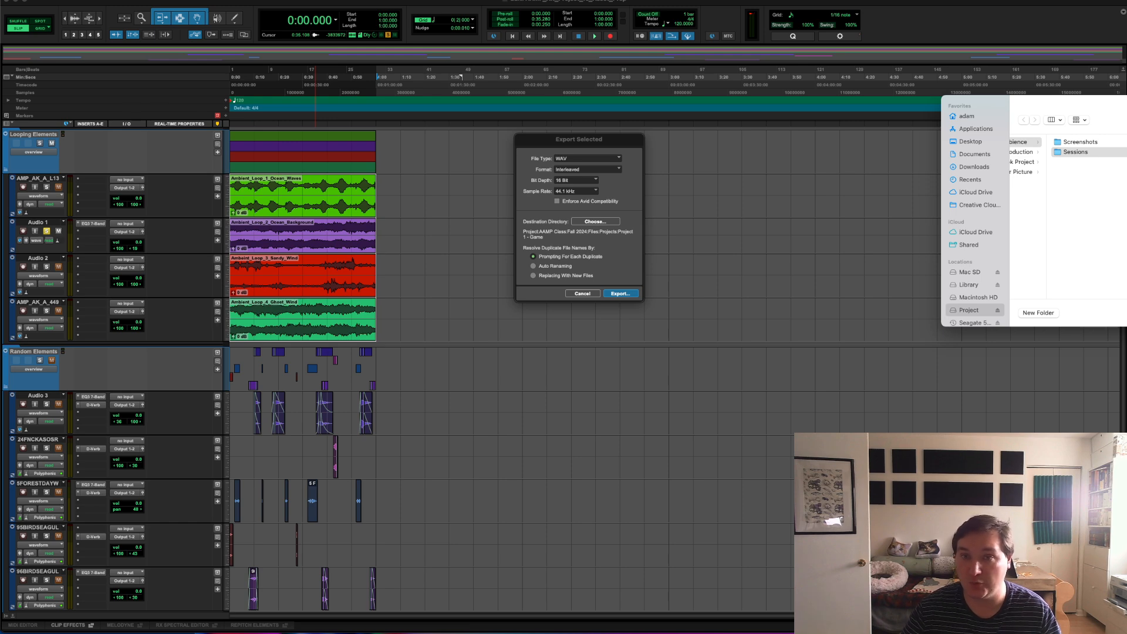
left_click(1047, 313)
type("A")
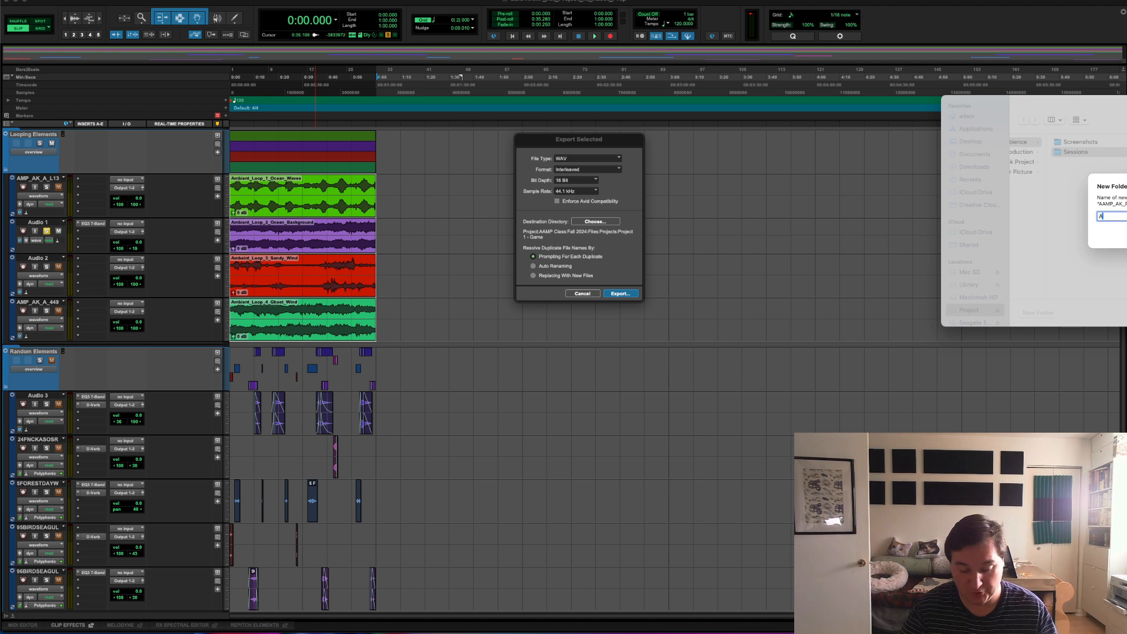
type("ssets")
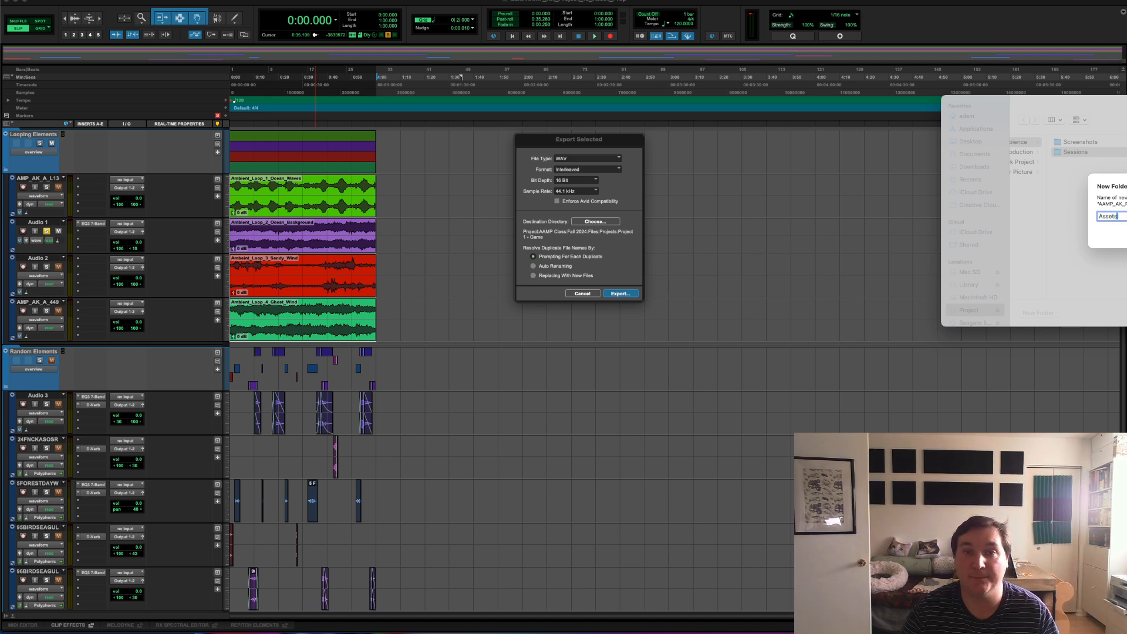
key("Return")
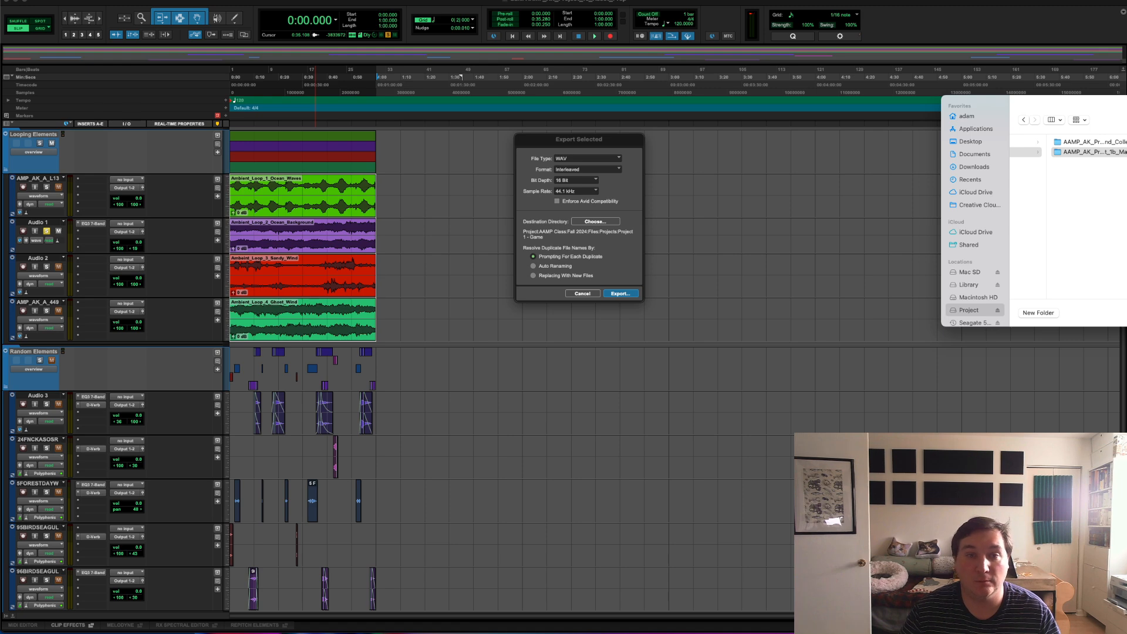
key("Return")
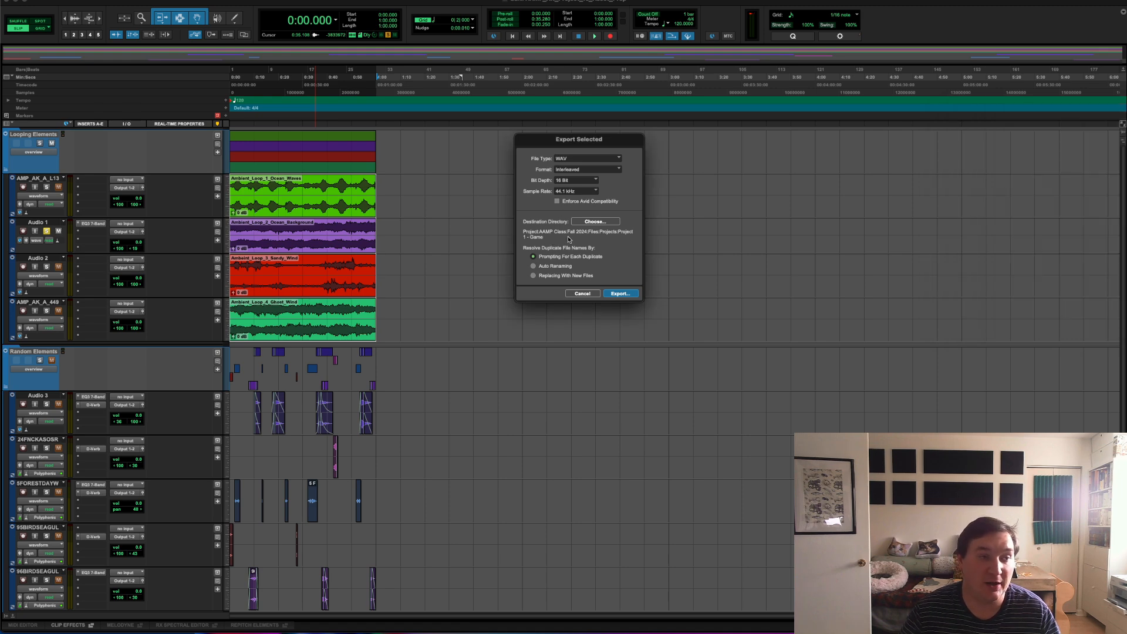
left_click(617, 293)
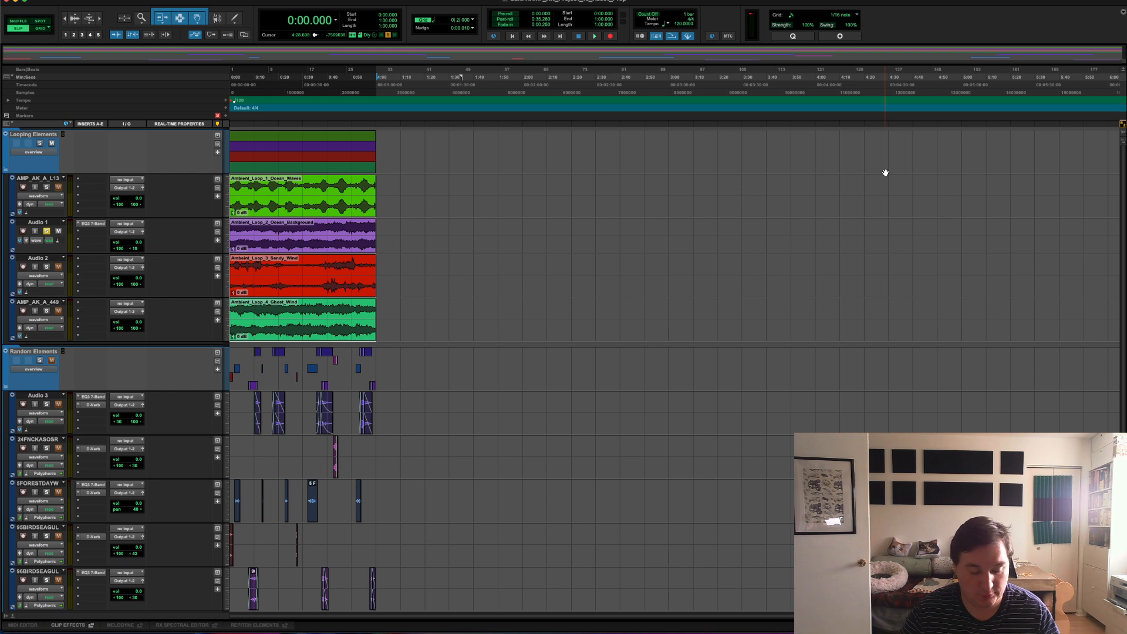
Step: Switch to Finder and open the session's Assets folder to check the exported loop files
key("super+Tab")
key("super+Tab")
key("super+Tab")
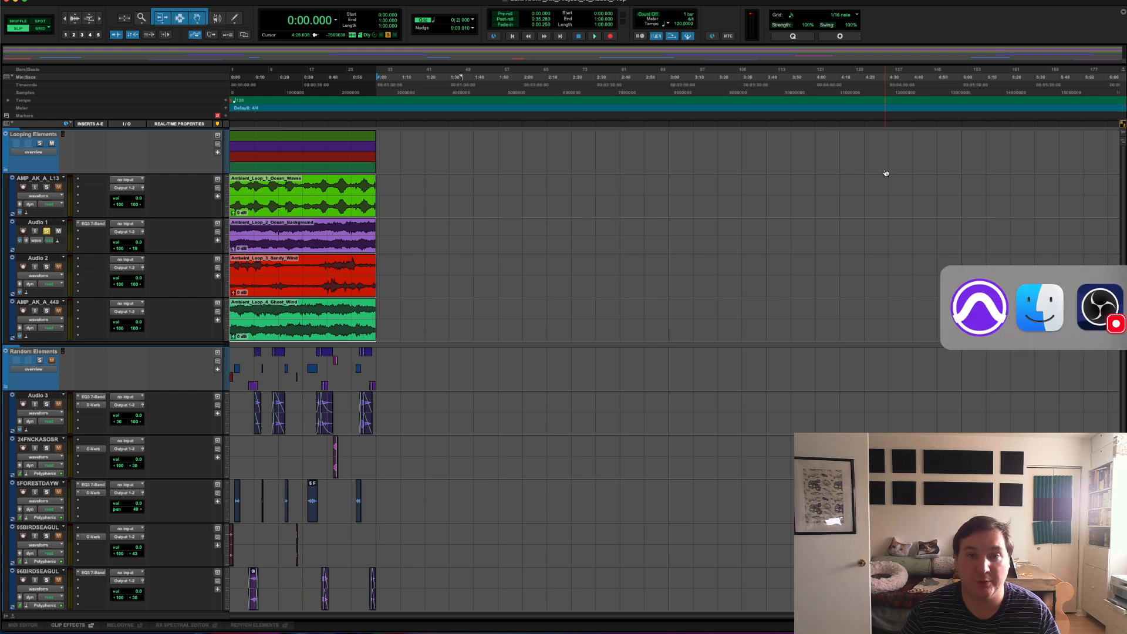
key("super+Tab")
key("super+Tab")
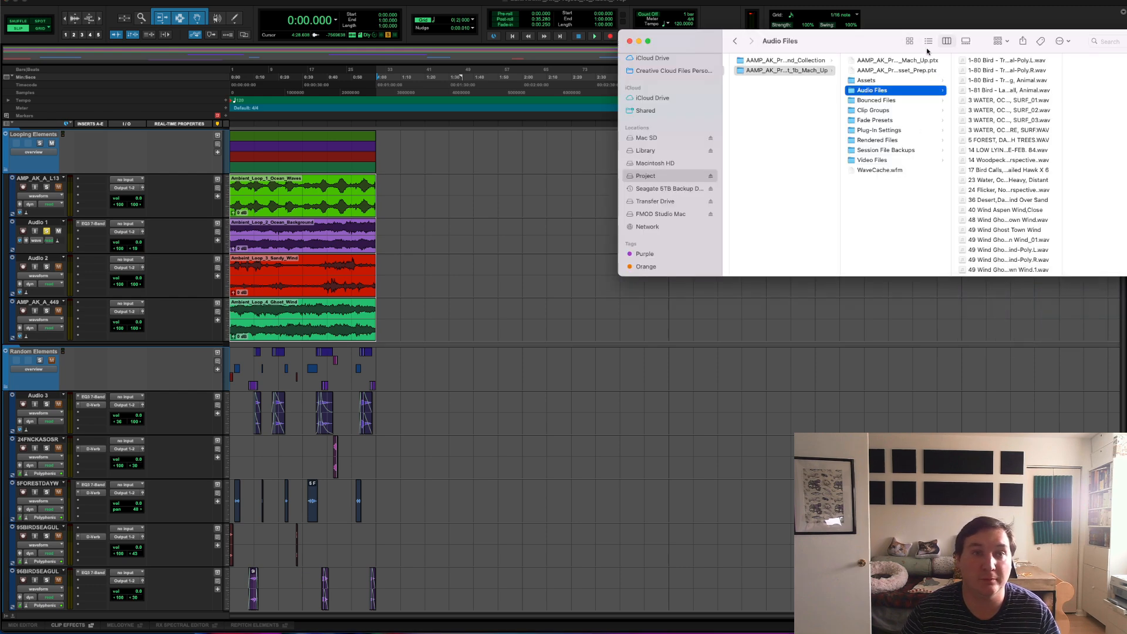
left_click_drag(974, 27, 699, 80)
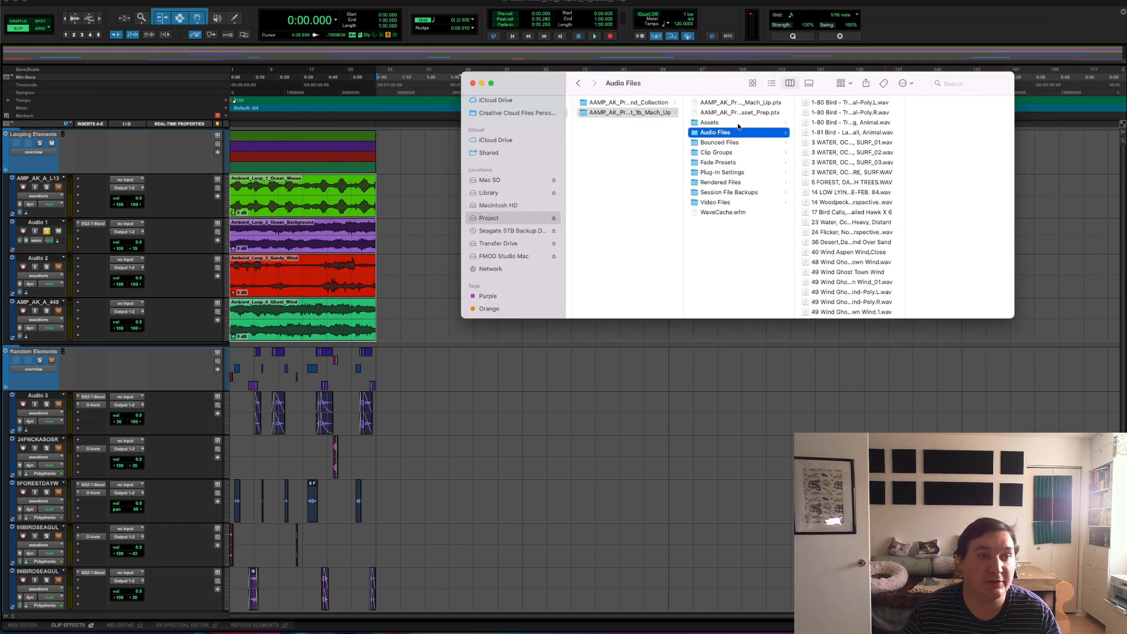
left_click(720, 123)
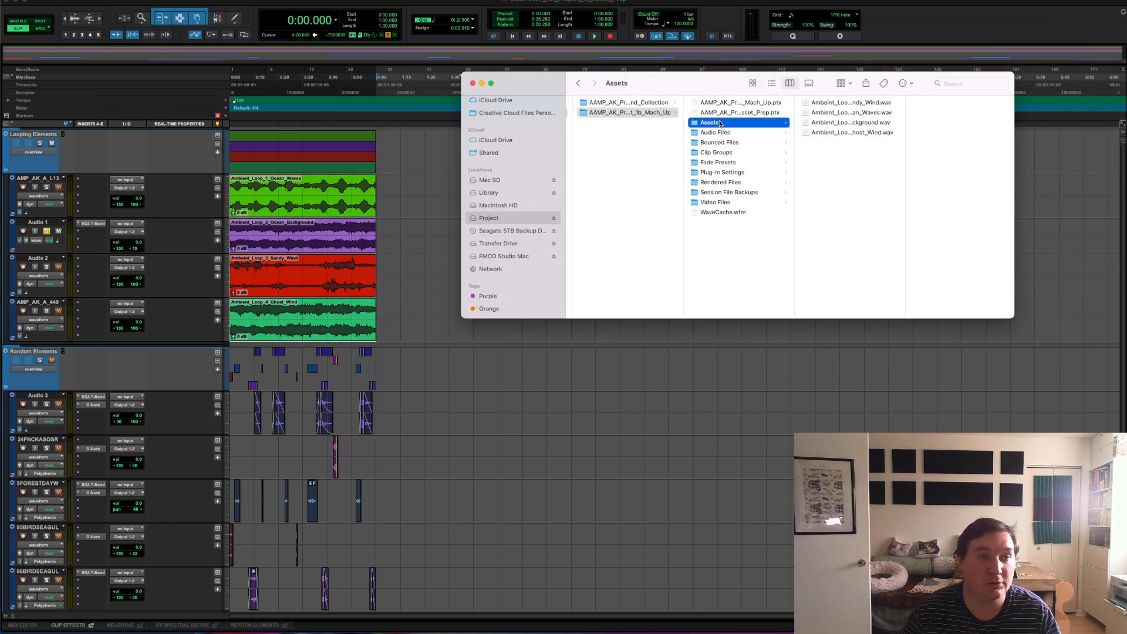
Step: Preview Ambeint_Loop_3_Sandy_Wind.wav and Ambient_Loop_1_Ocean_Waves.wav, skipping ahead in each to check the exported sound
left_click(860, 102)
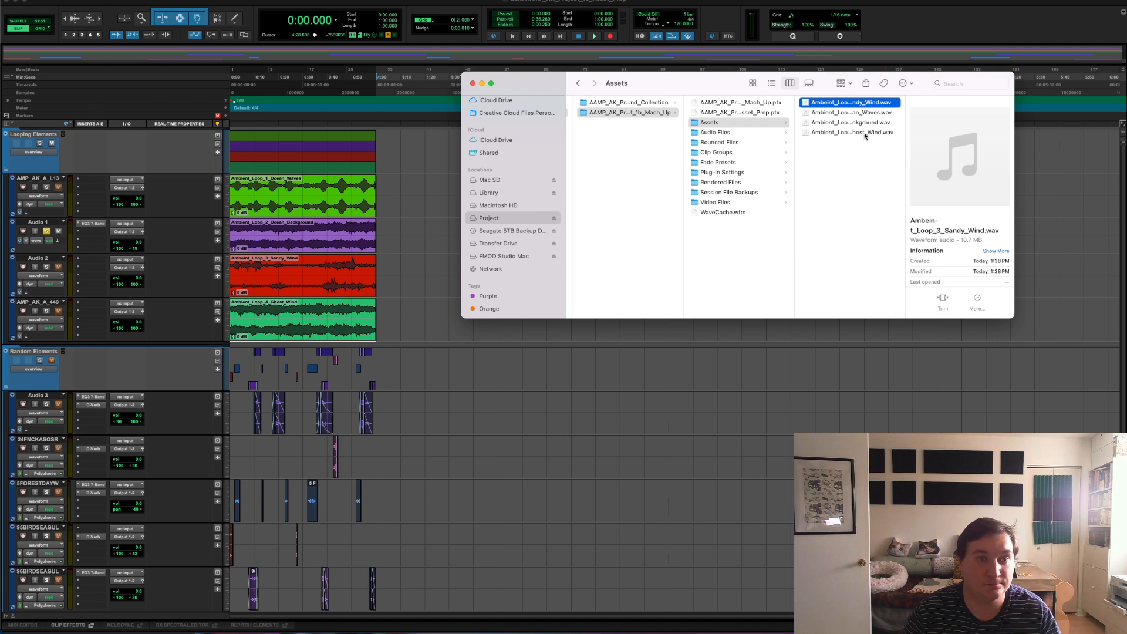
key("space")
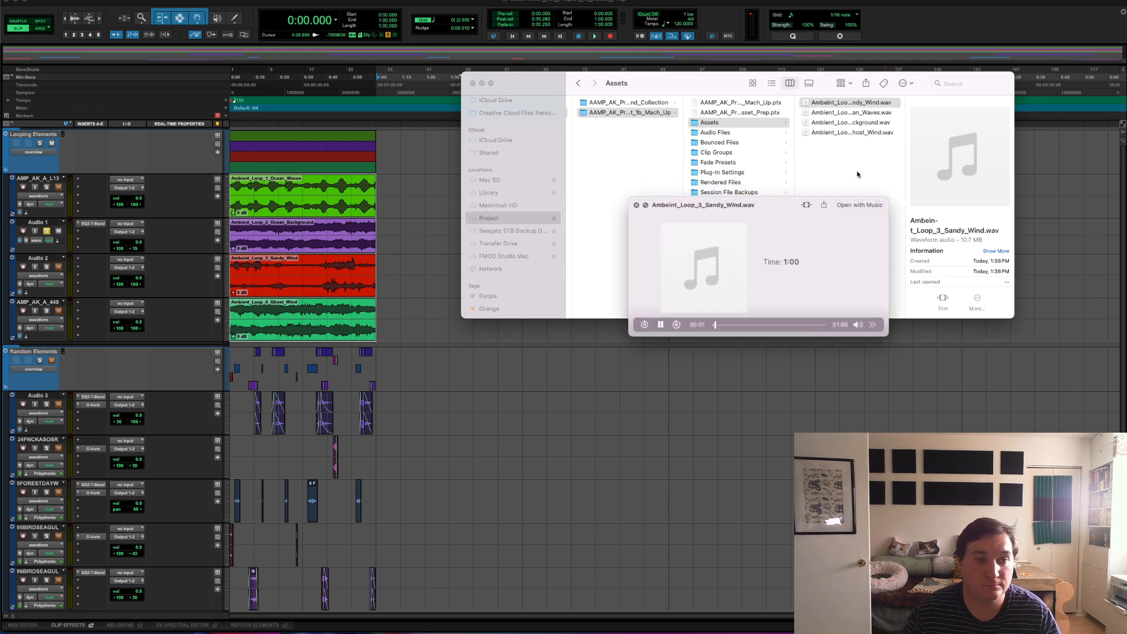
left_click(753, 325)
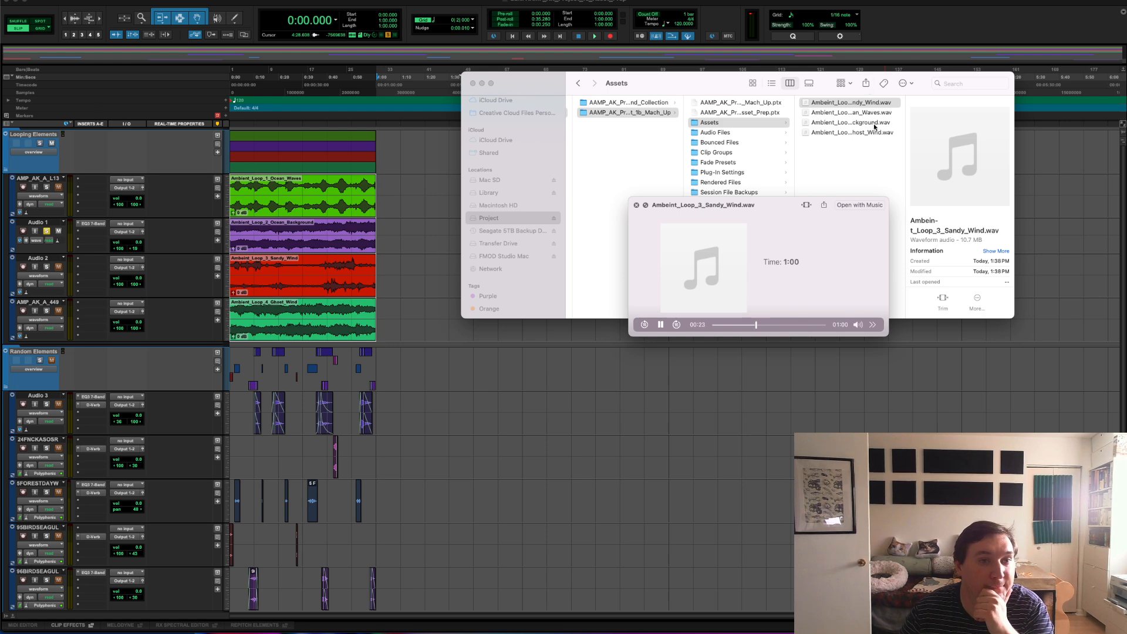
left_click(864, 112)
left_click(745, 325)
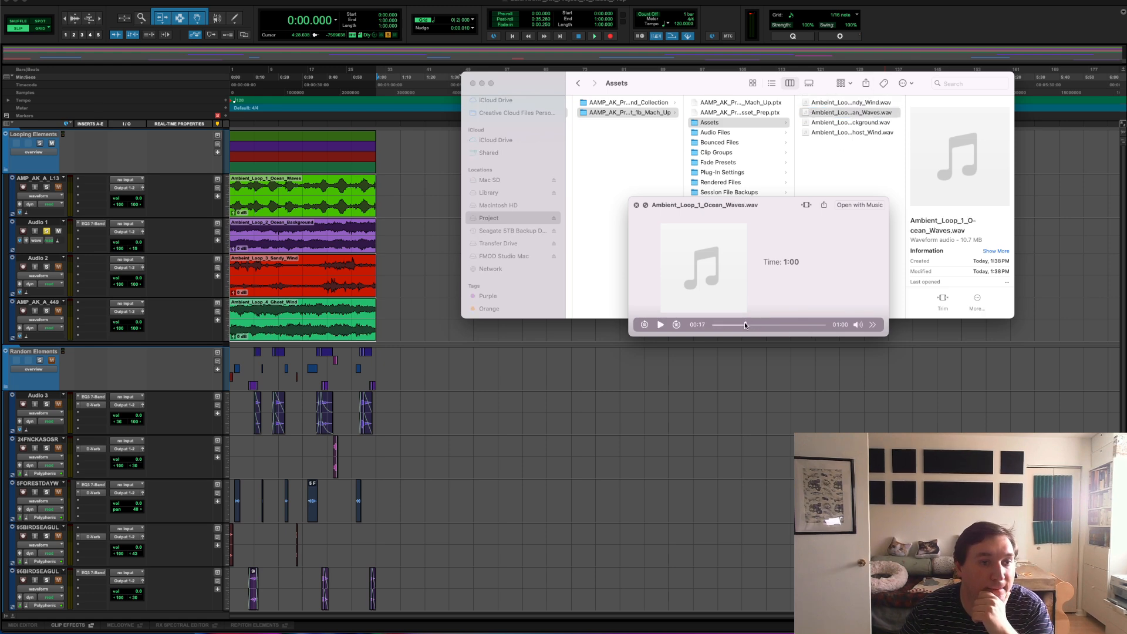
Step: Skip ahead in Ambient_Loop_1_Ocean_Waves.wav and preview Ambient_Loop_2_Ocean_Background.wav to check the exported sound
left_click(781, 325)
left_click(847, 114)
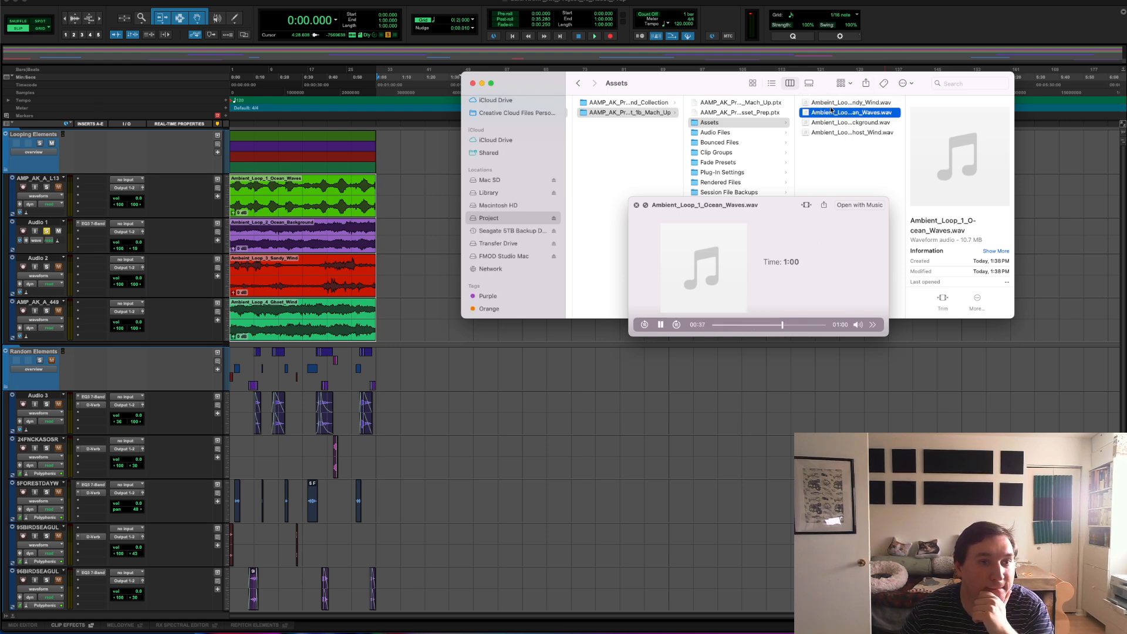
left_click(838, 123)
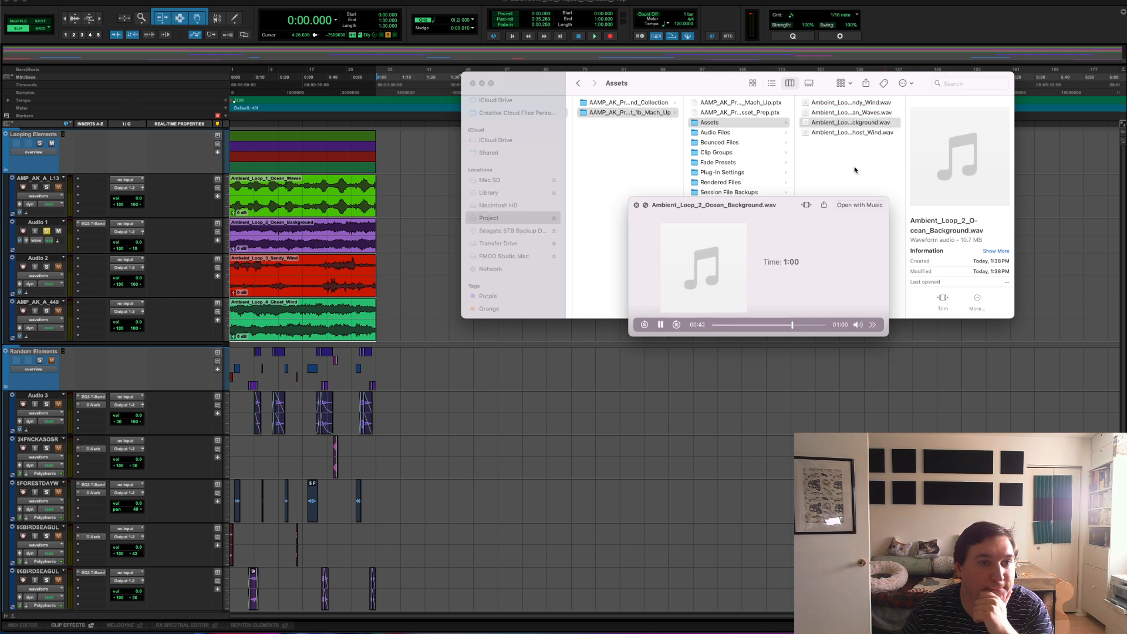
Step: Preview Ambient_Loop_4_Ghost_Wind.wav, skipping to near its end, close the preview and move the Finder window aside
left_click(851, 139)
left_click(850, 133)
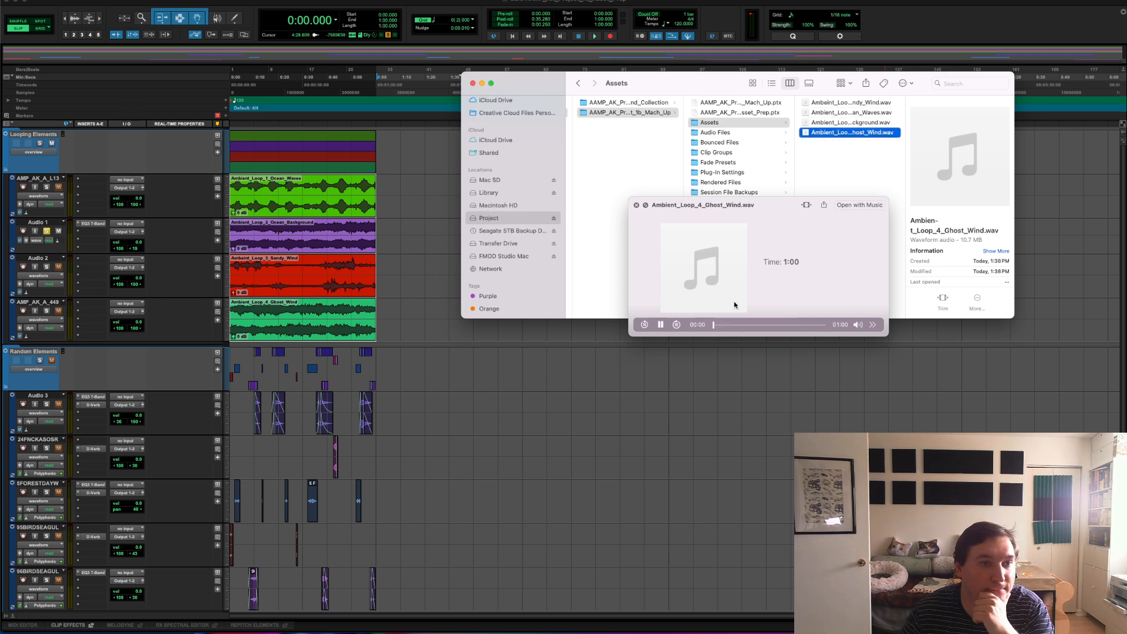
left_click(763, 326)
left_click(812, 324)
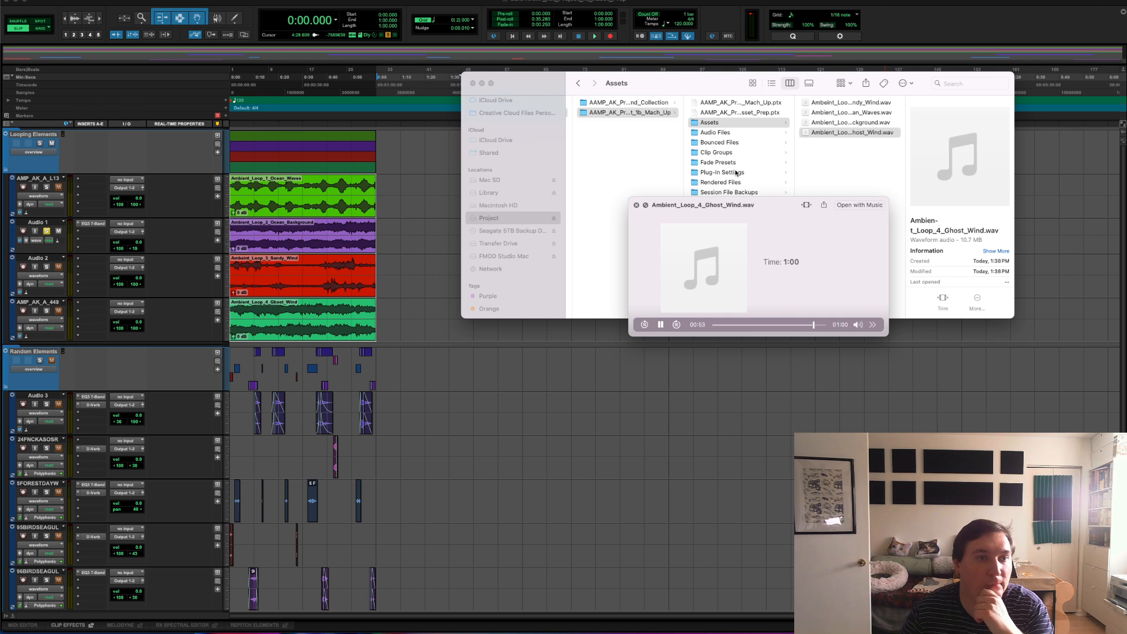
key("space")
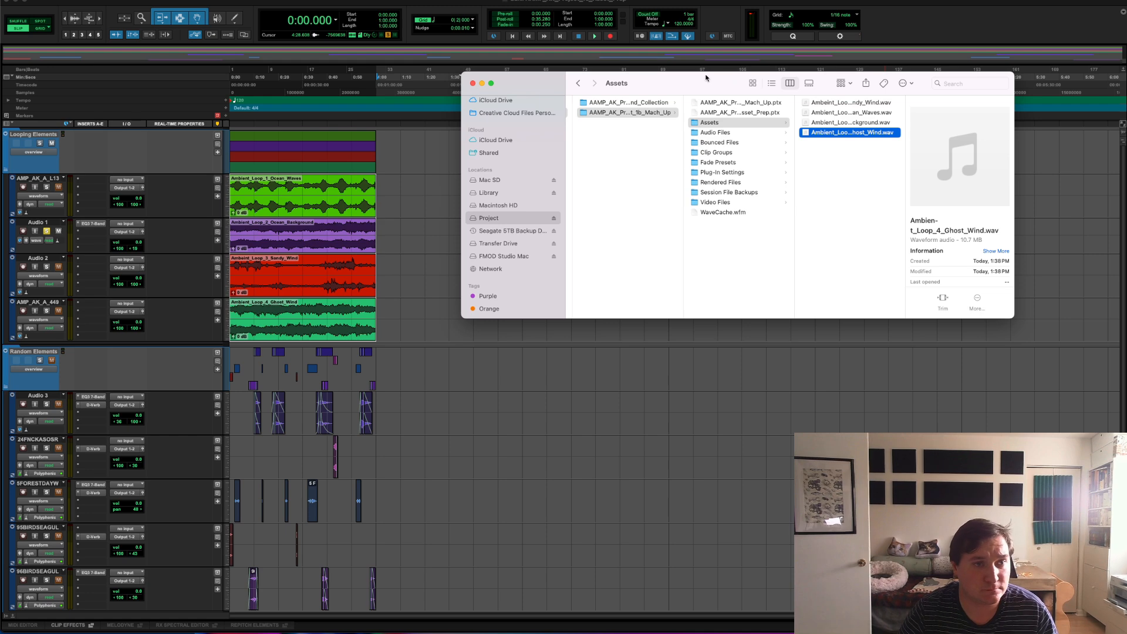
left_click_drag(663, 82, 800, 80)
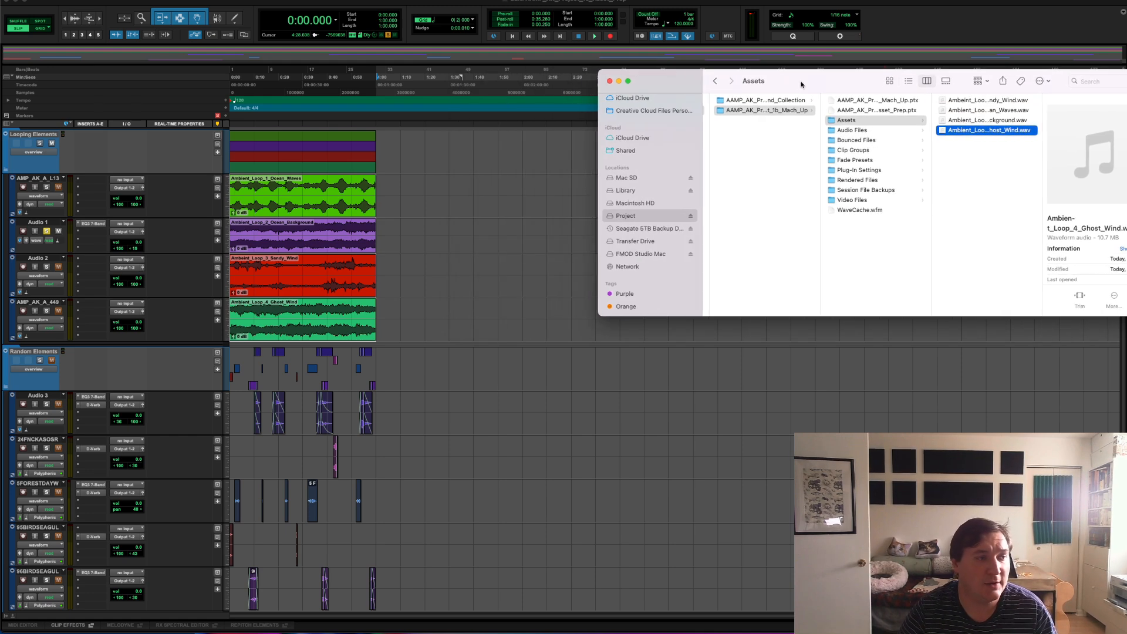